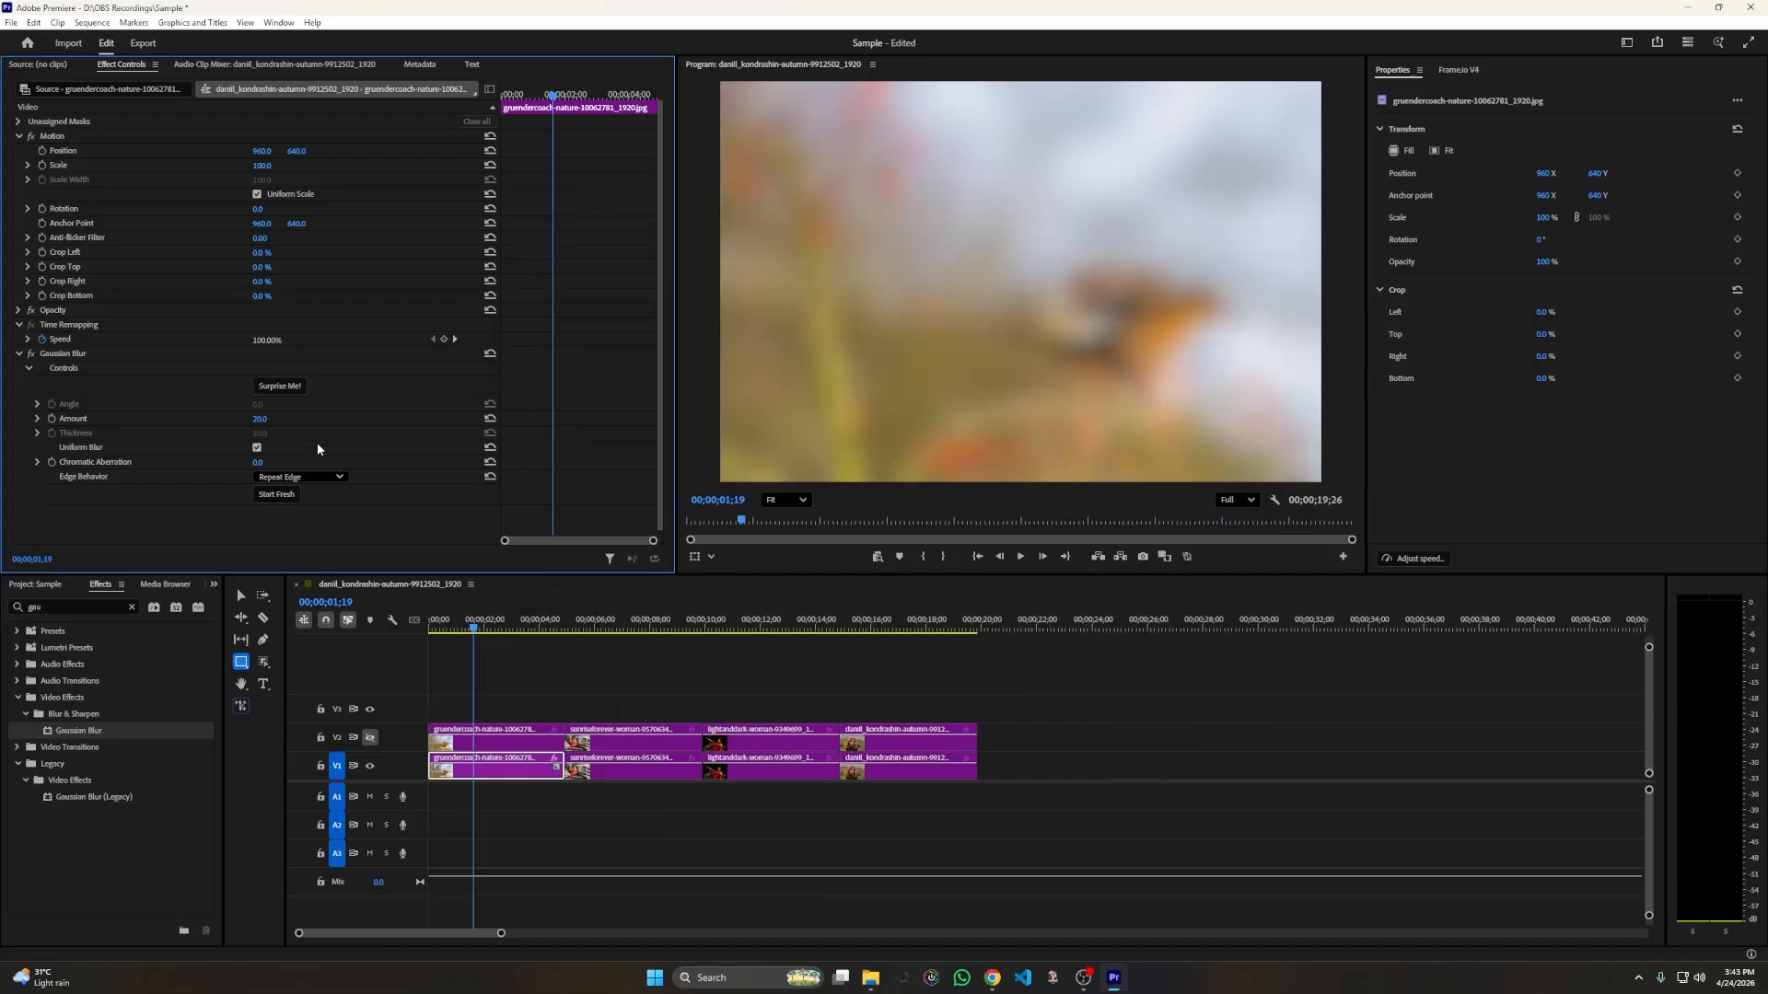
# Set the Gaussian Blur amount to 40 on the first V1 clip and keep its edge behavior at Repeat Edge.
pyautogui.click(271, 418)
pyautogui.write('40')
pyautogui.press('Return')
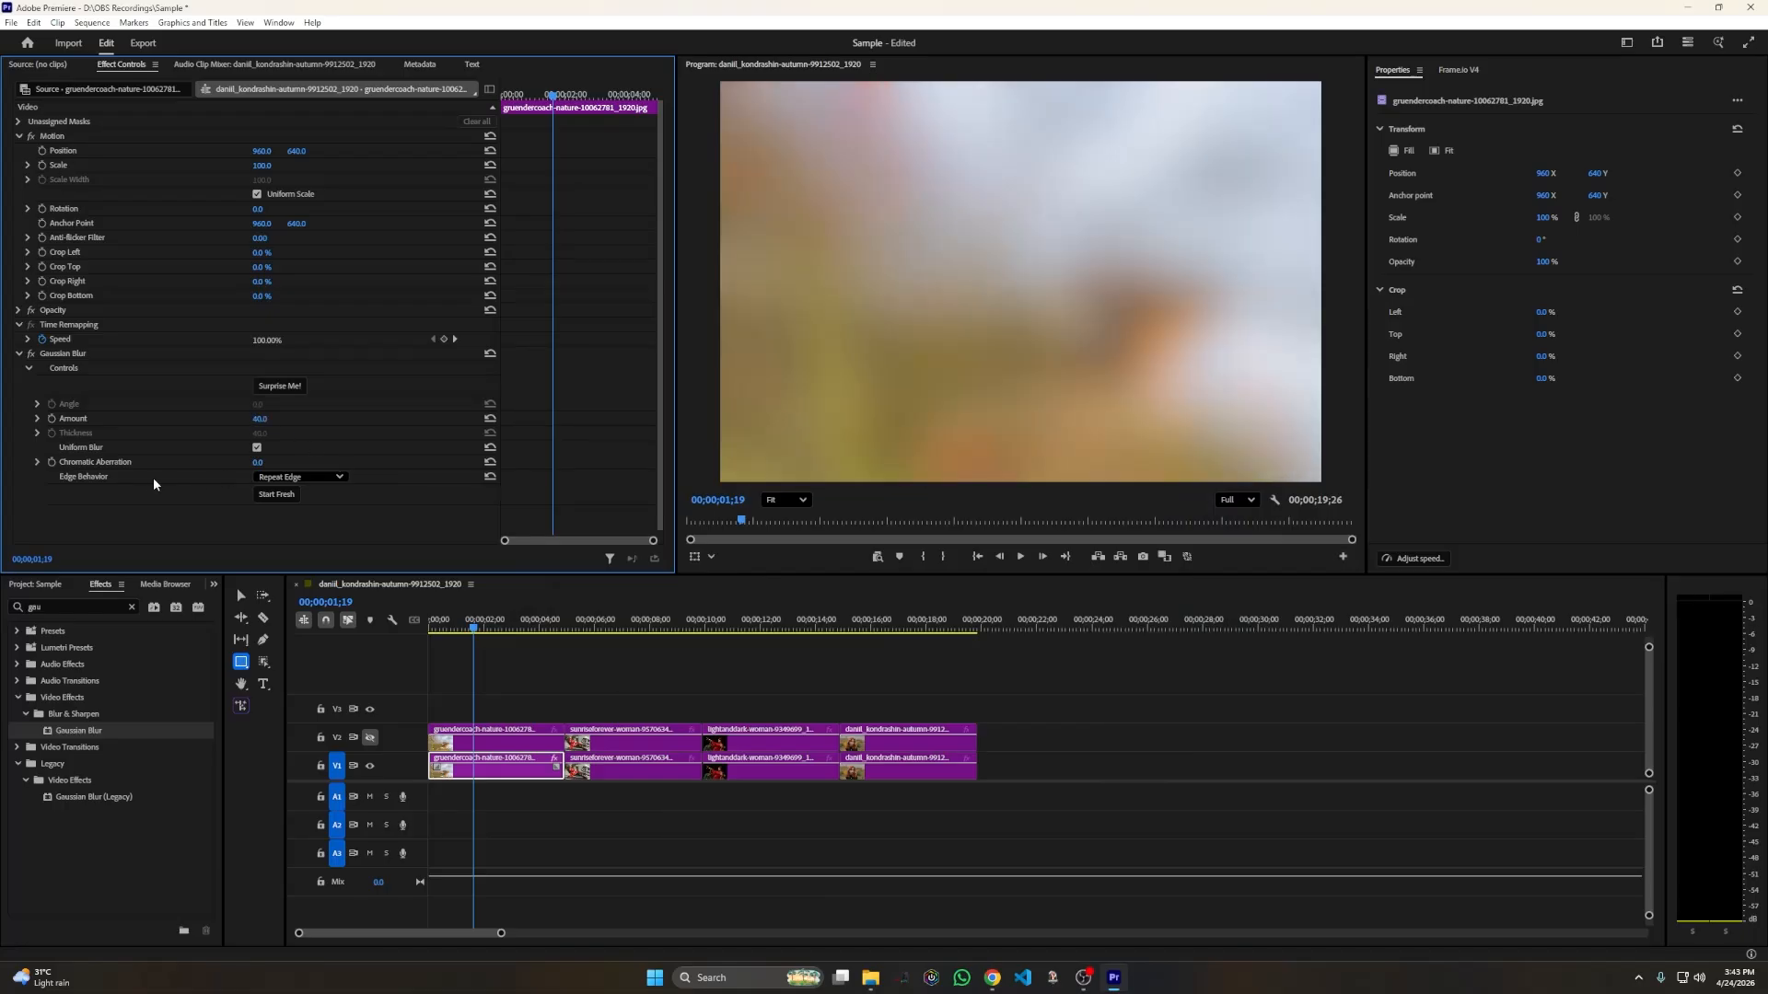
pyautogui.click(302, 475)
pyautogui.click(303, 475)
# Copy the Gaussian Blur effect from the first V1 clip to the other three V1 clips and check each one.
pyautogui.rightClick(58, 353)
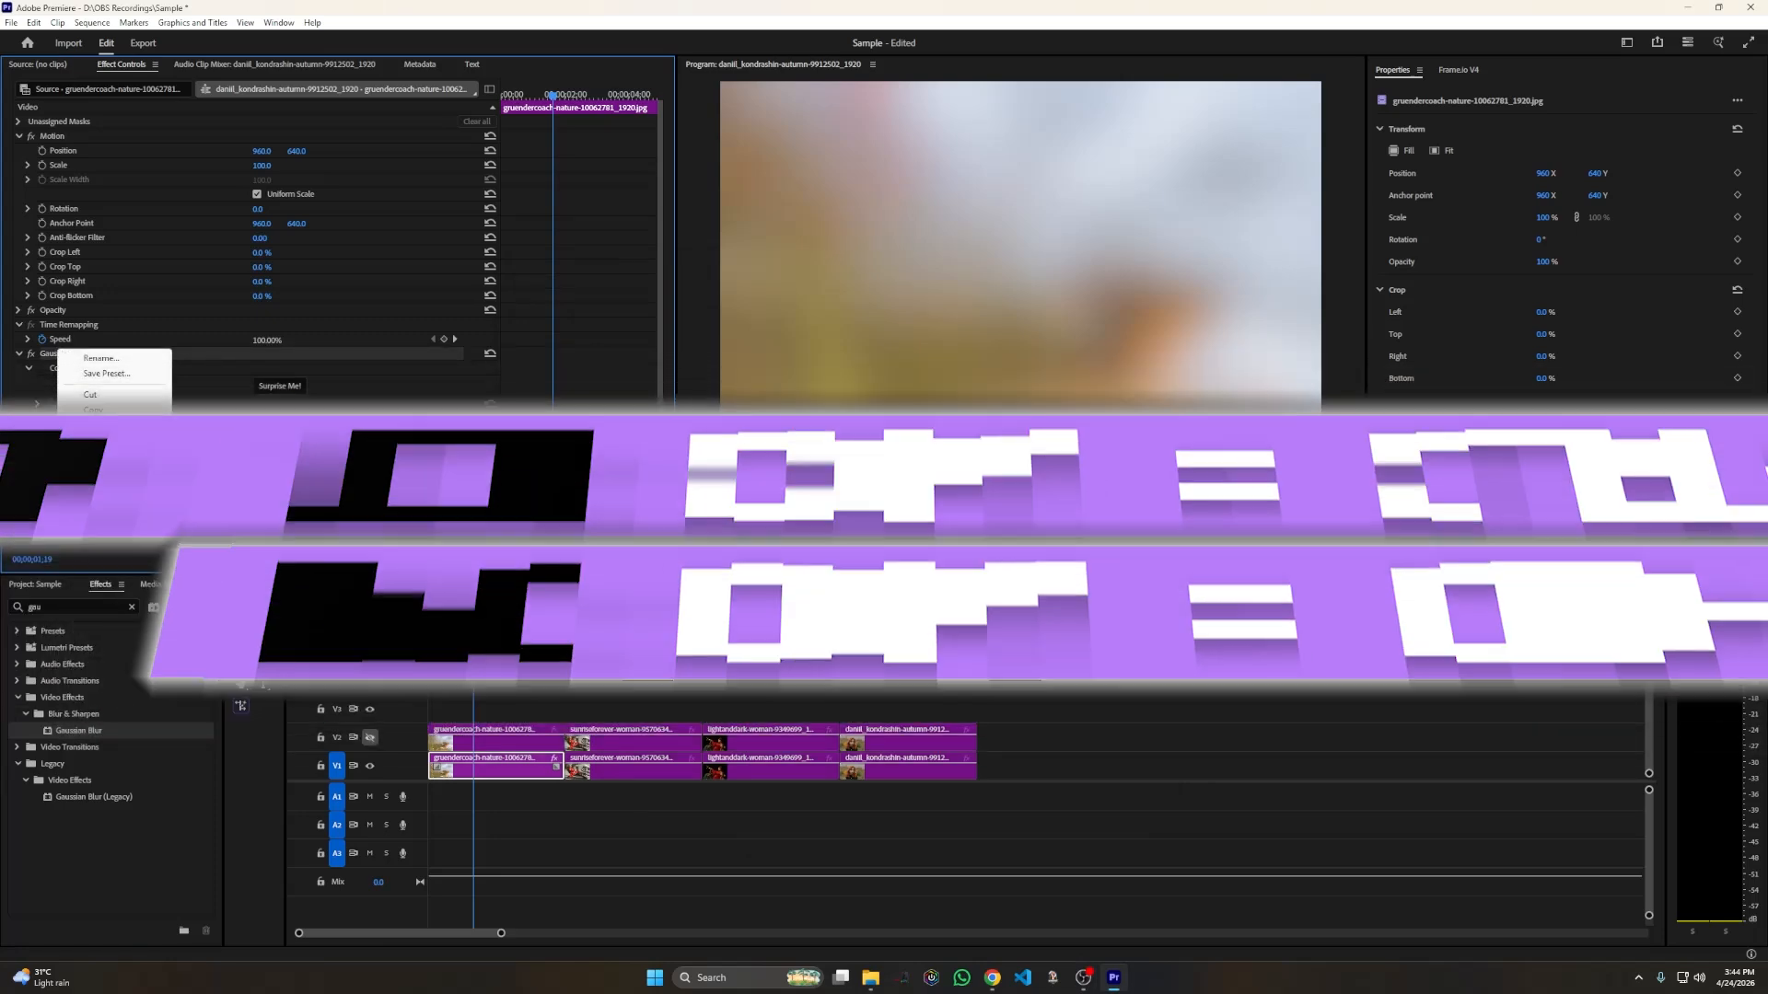
pyautogui.click(93, 409)
pyautogui.moveTo(991, 810); pyautogui.dragTo(660, 776)
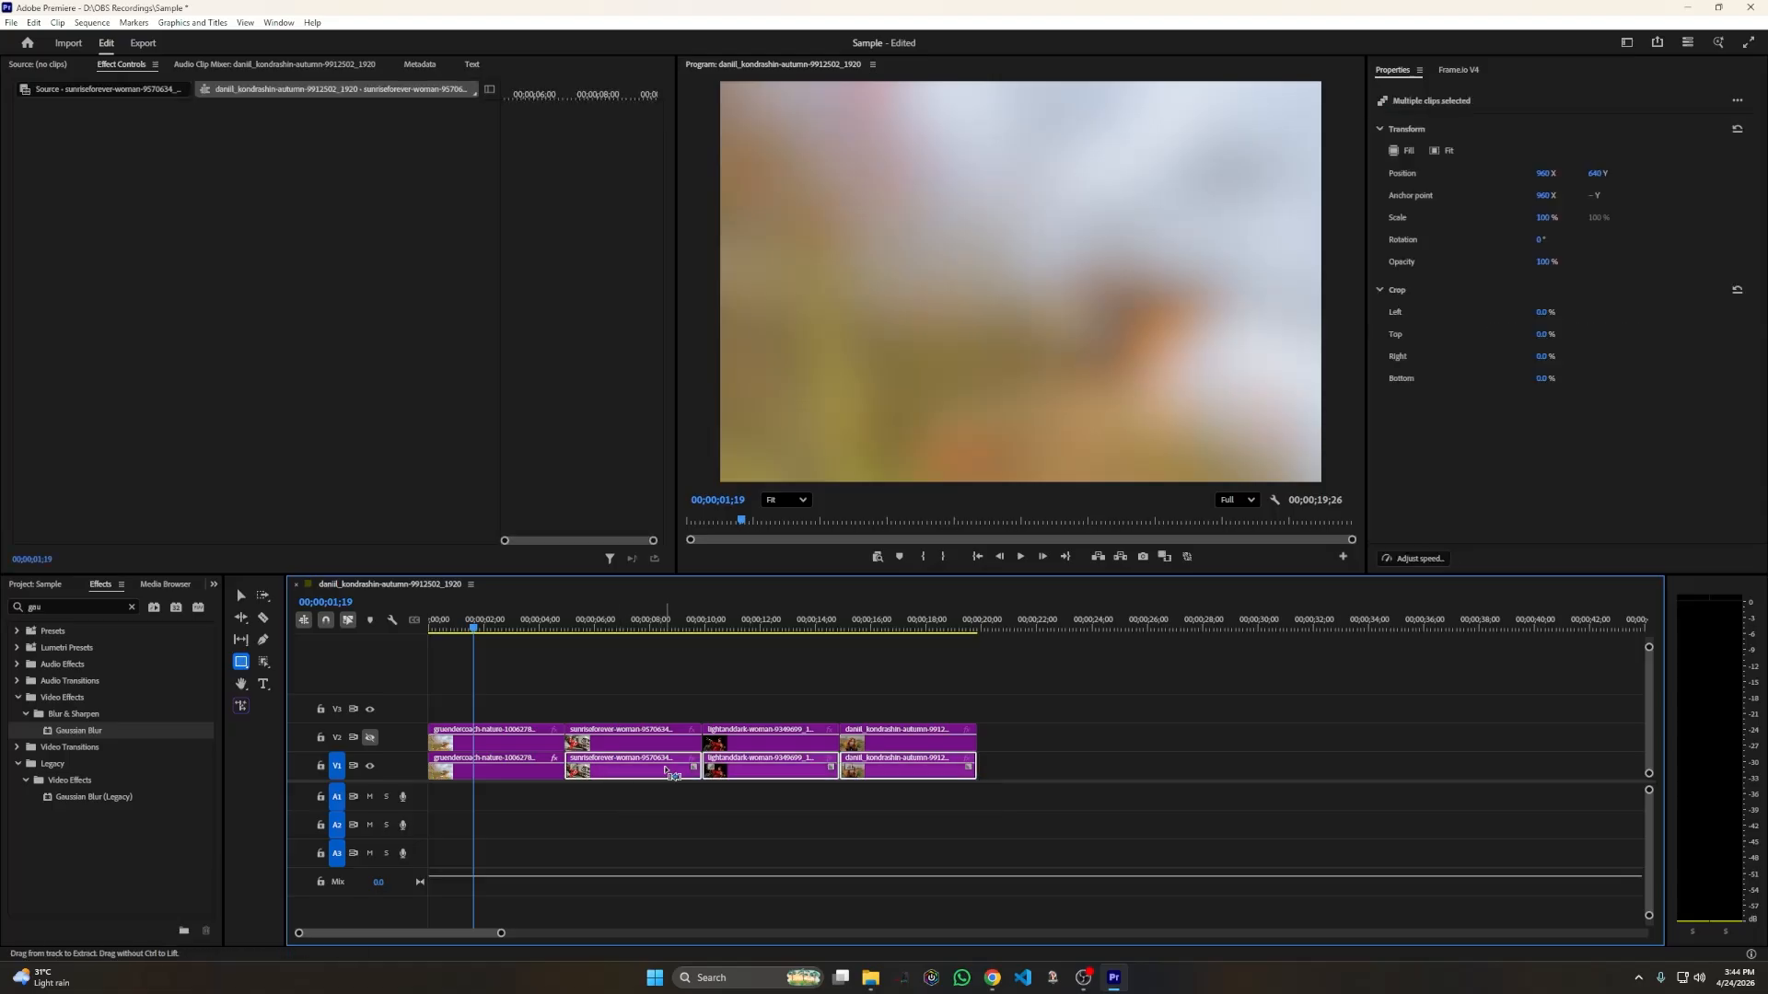
pyautogui.hotkey('ctrl', 'v')
pyautogui.click(624, 627)
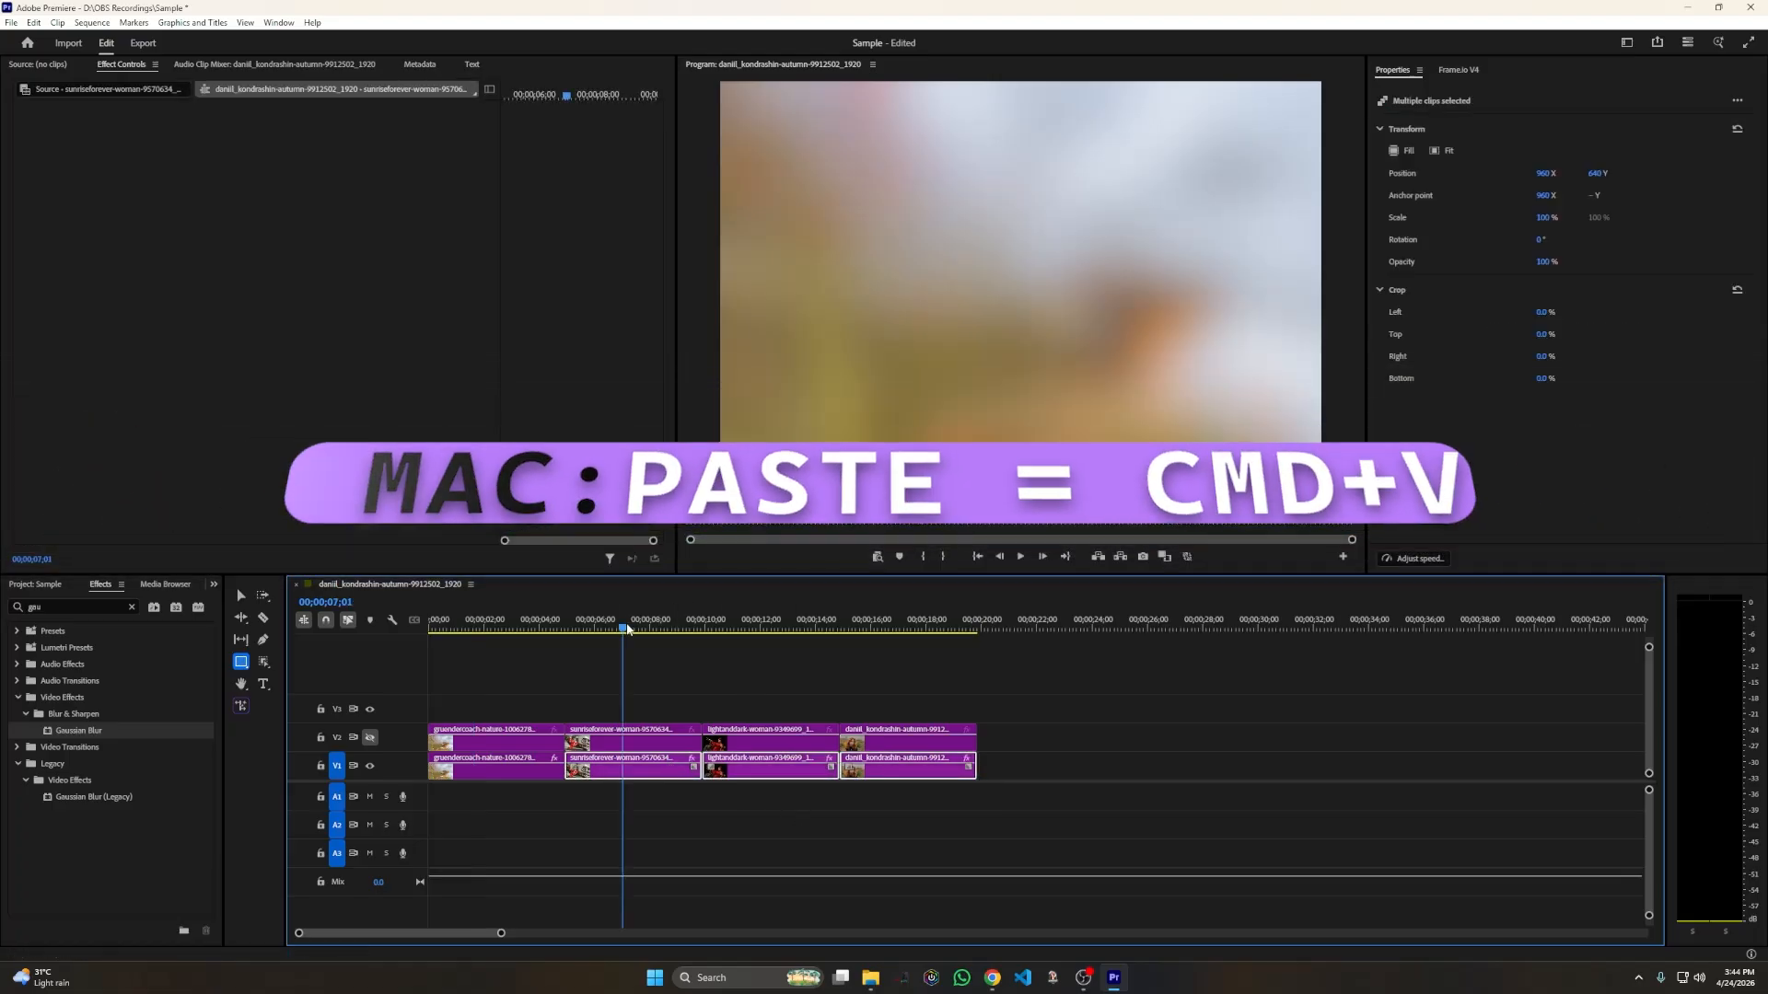
pyautogui.click(779, 628)
pyautogui.click(907, 628)
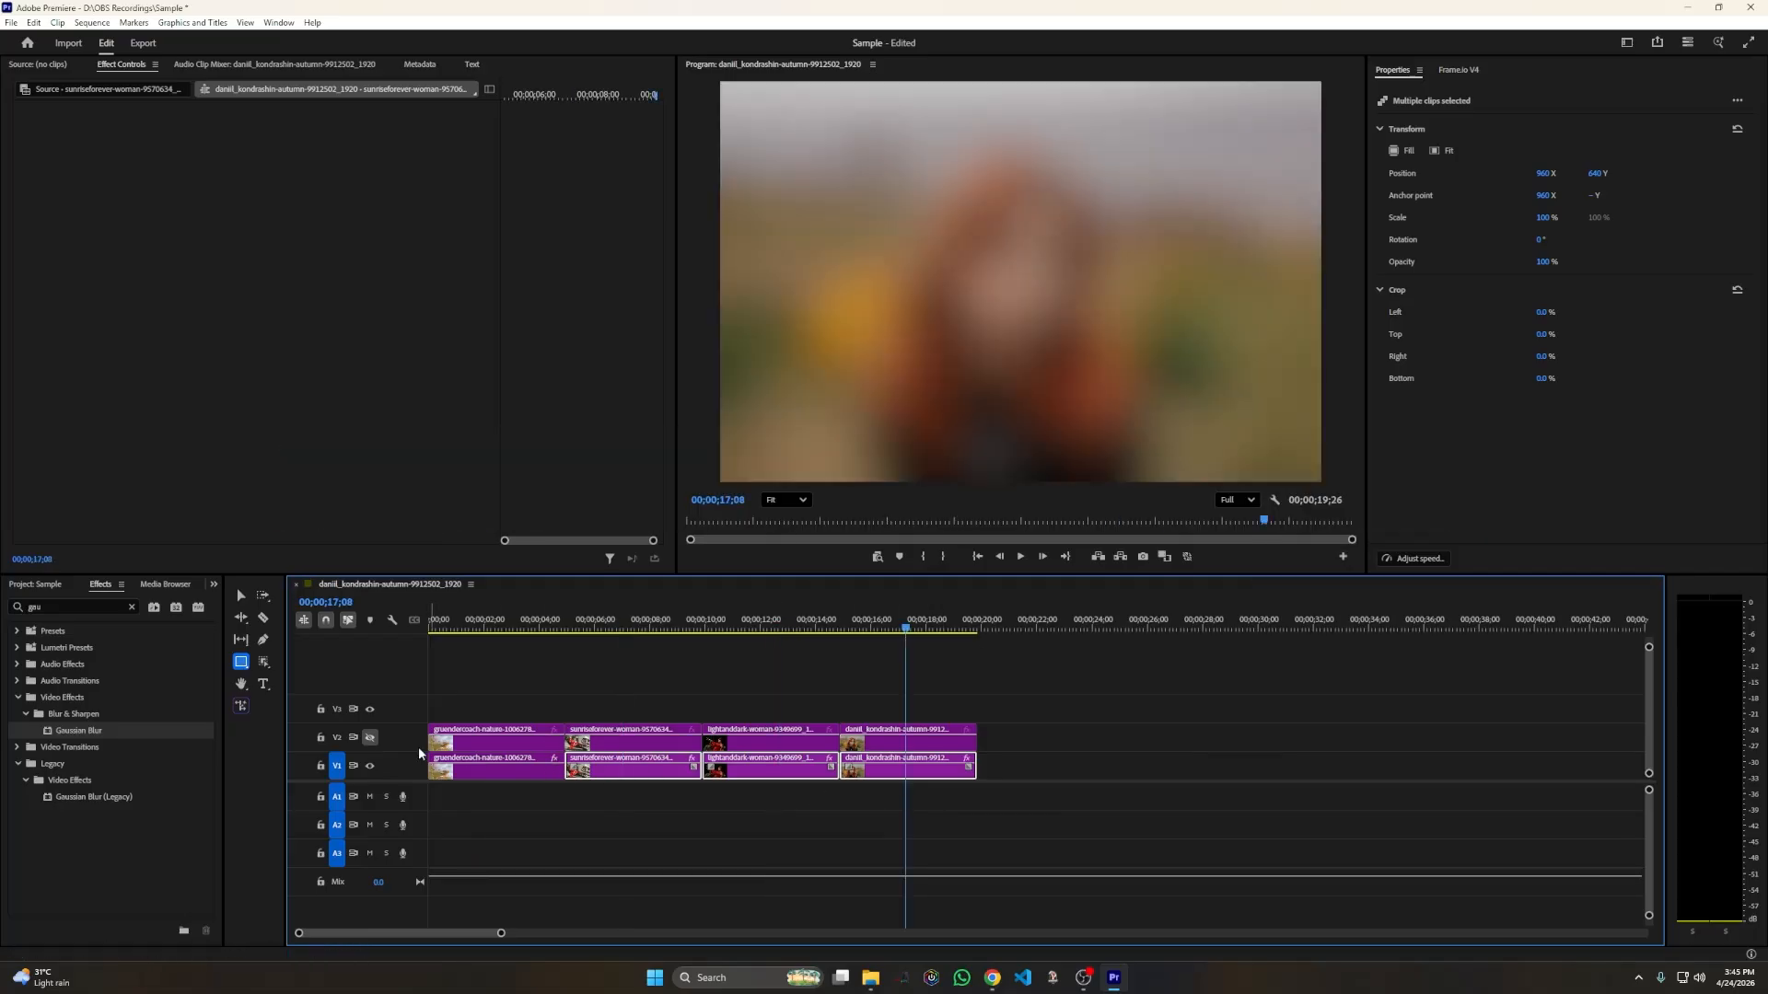
# Make track V2 visible and start a Scale animation at 80 near the beginning of its first clip.
pyautogui.click(371, 739)
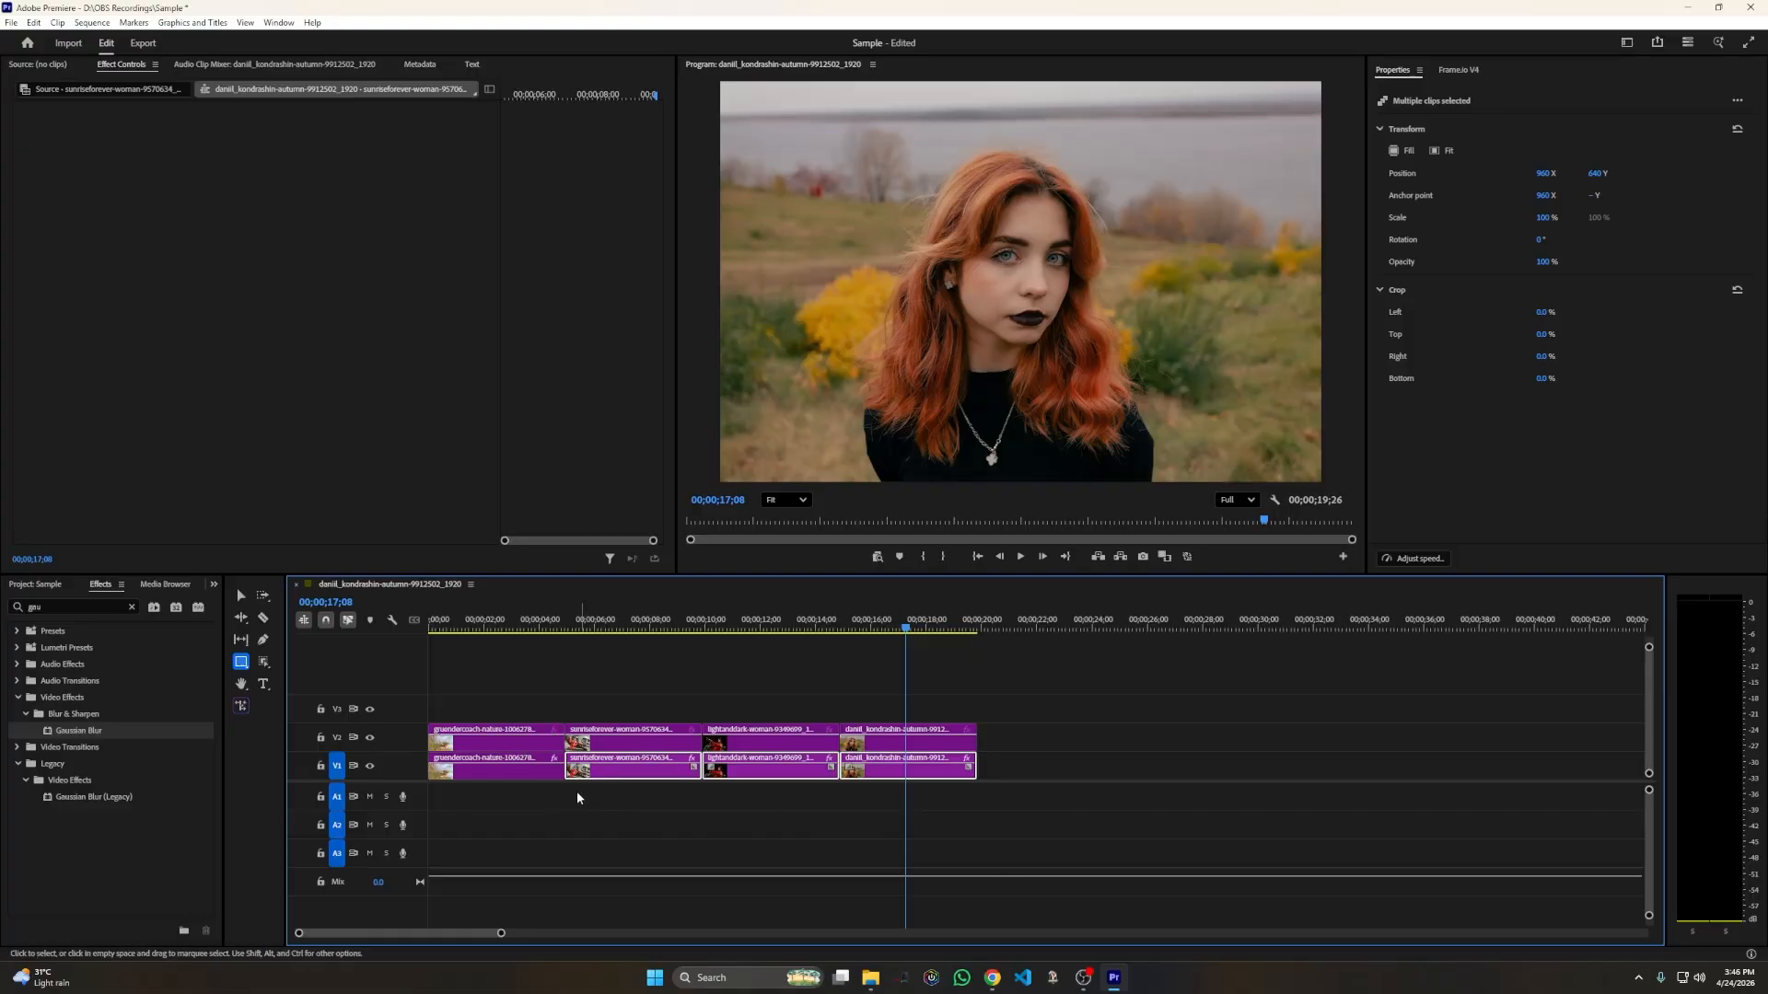
pyautogui.click(490, 748)
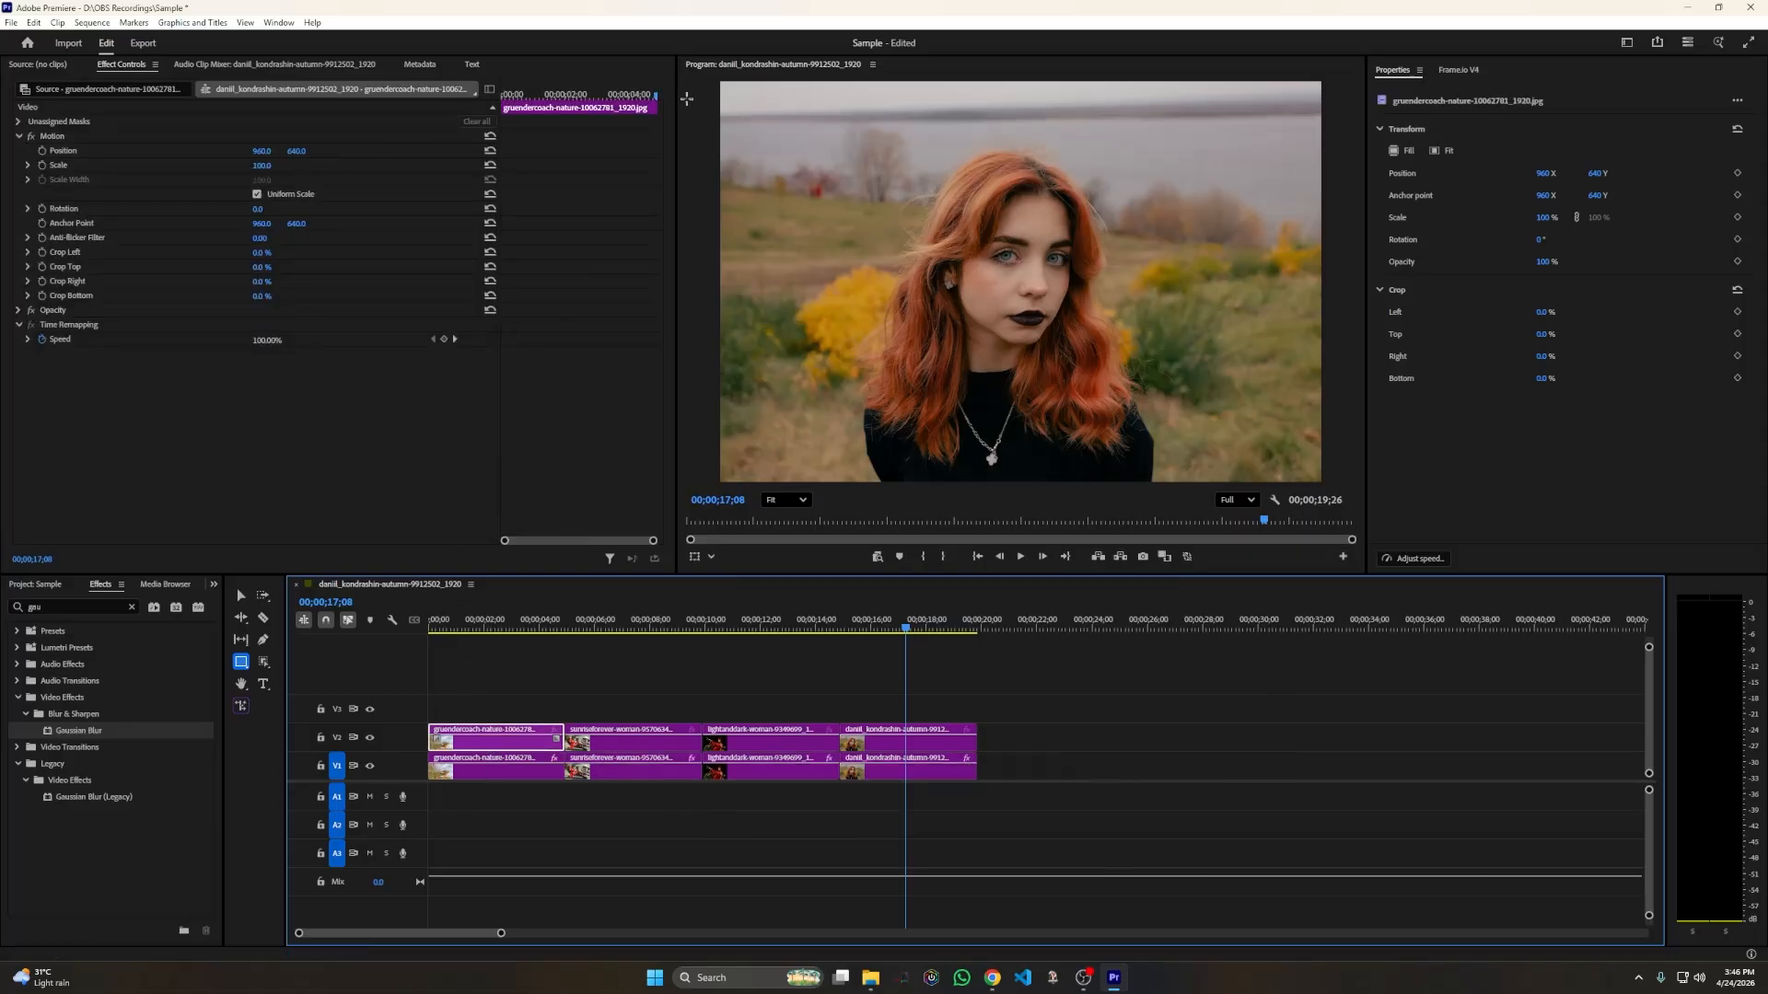
pyautogui.moveTo(657, 104); pyautogui.dragTo(509, 130)
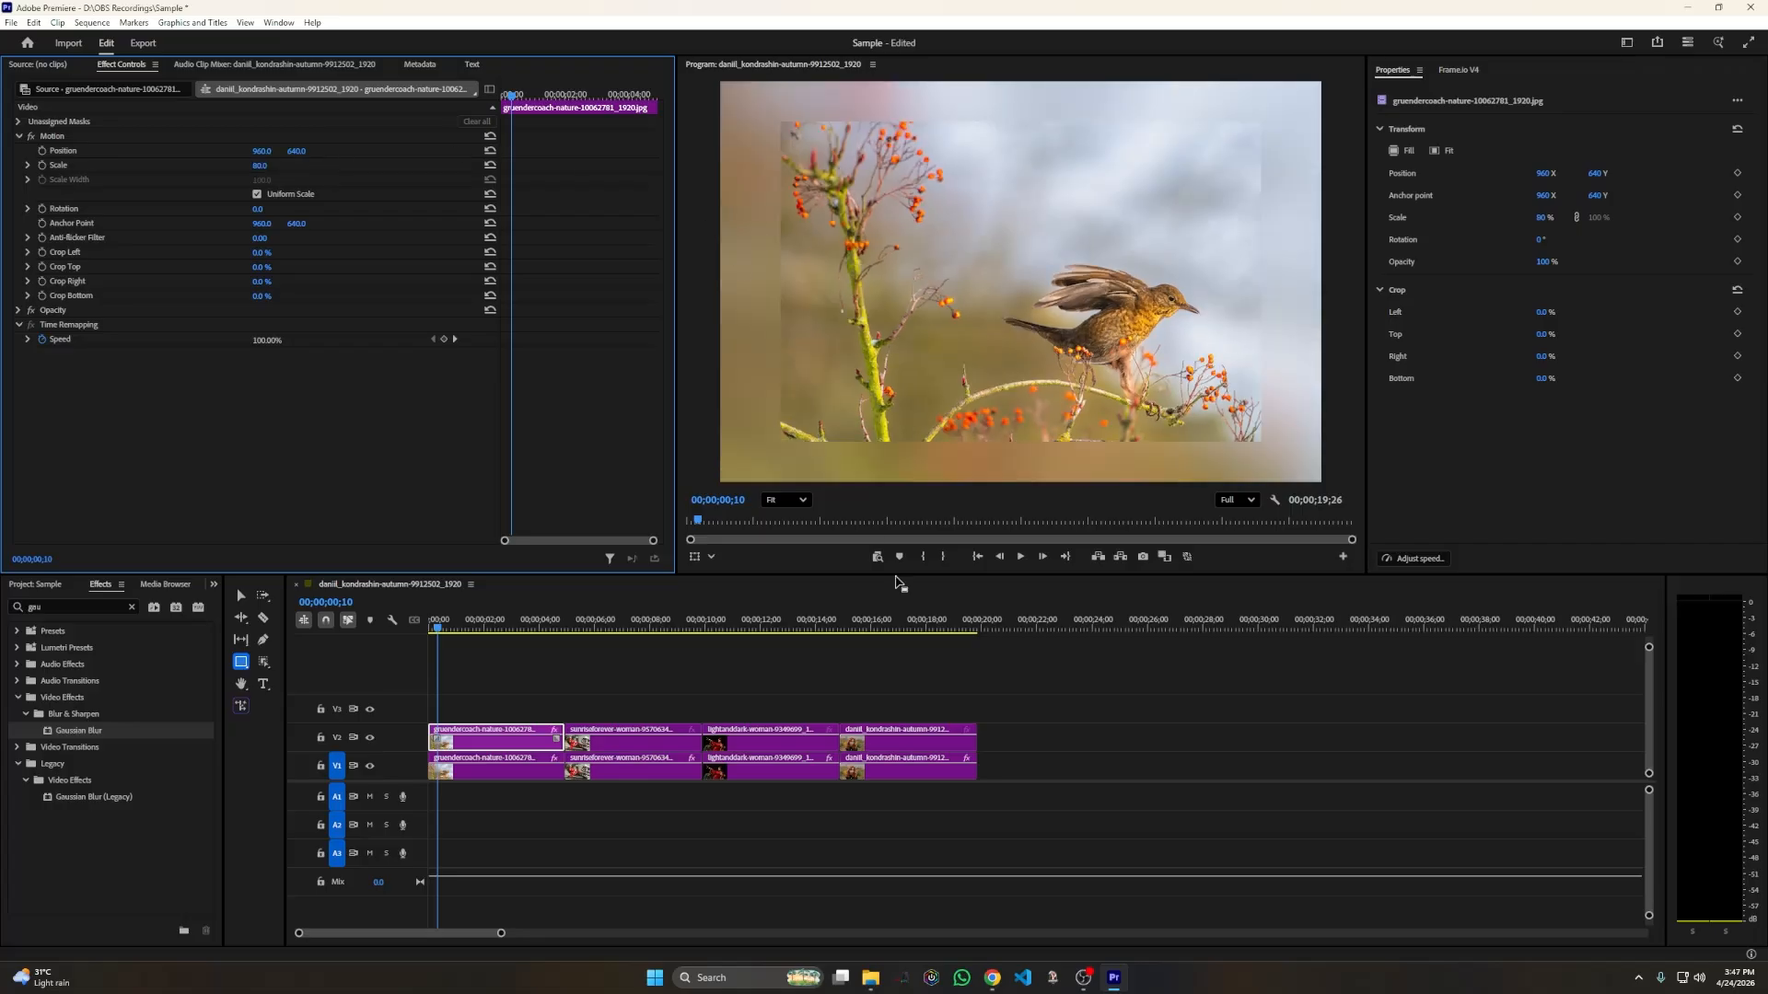
pyautogui.click(42, 164)
# Add a Scale keyframe of 90 near the end of the first V2 clip and play back the zoom.
pyautogui.moveTo(514, 111); pyautogui.dragTo(644, 116)
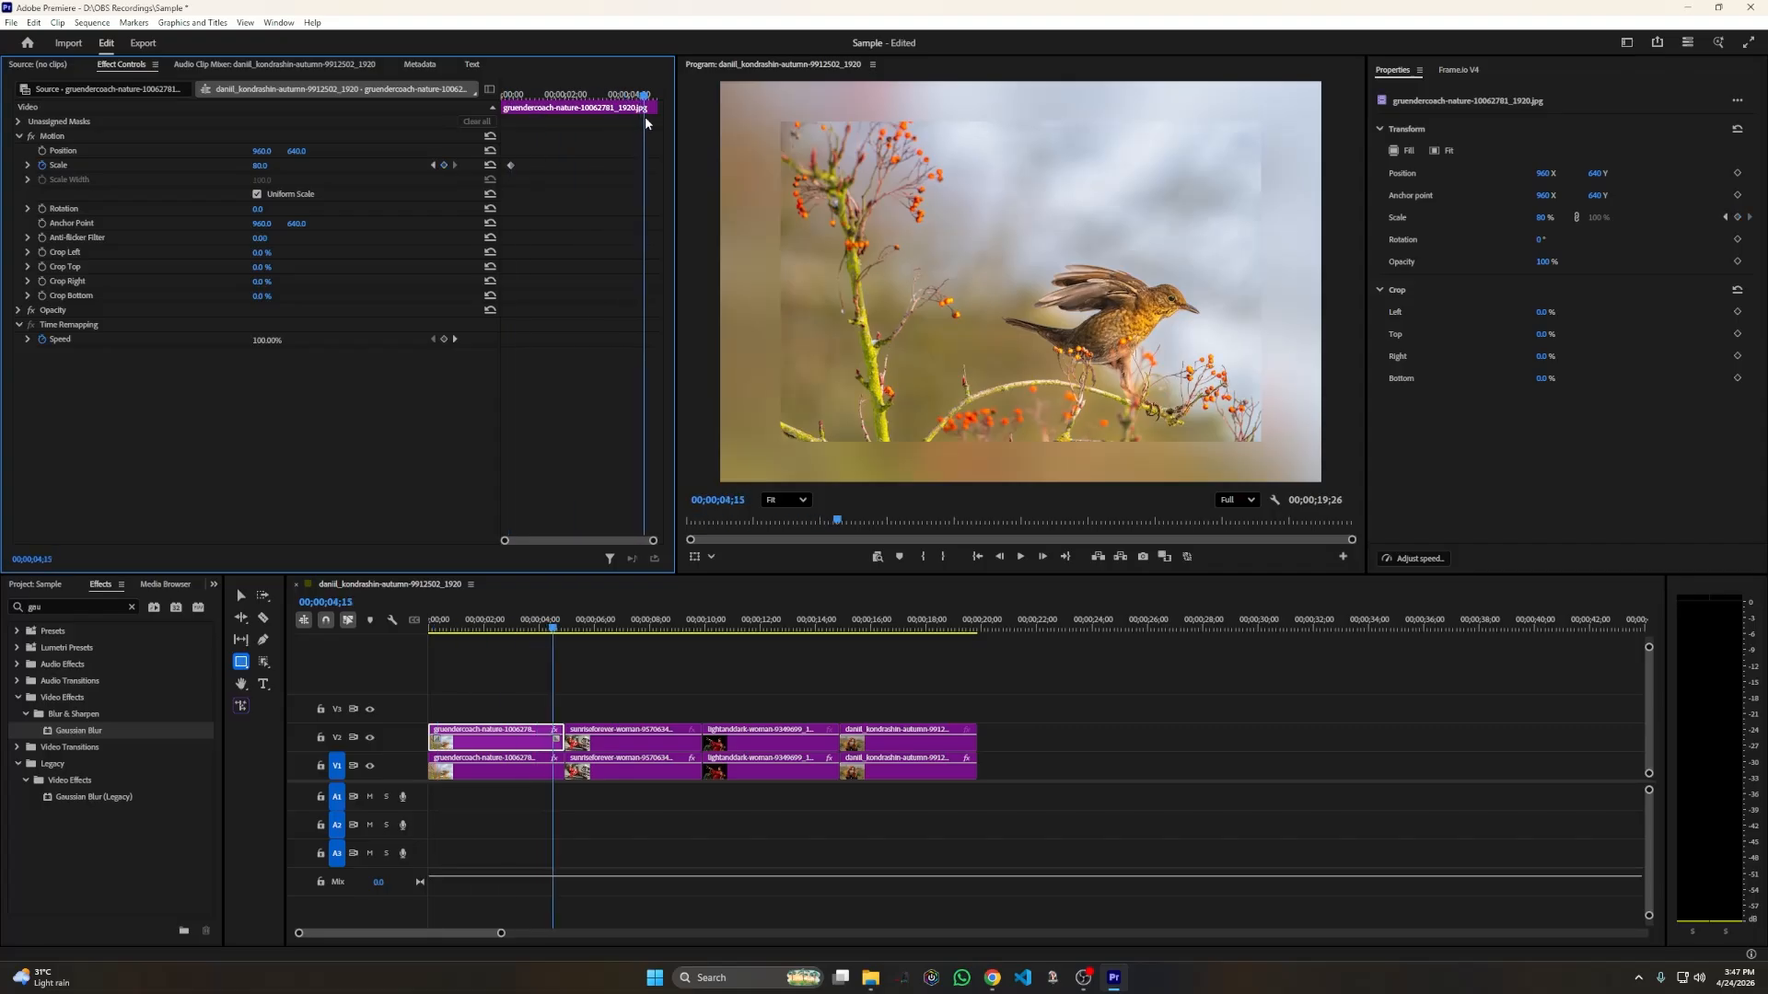
pyautogui.click(253, 164)
pyautogui.write('90')
pyautogui.press('Return')
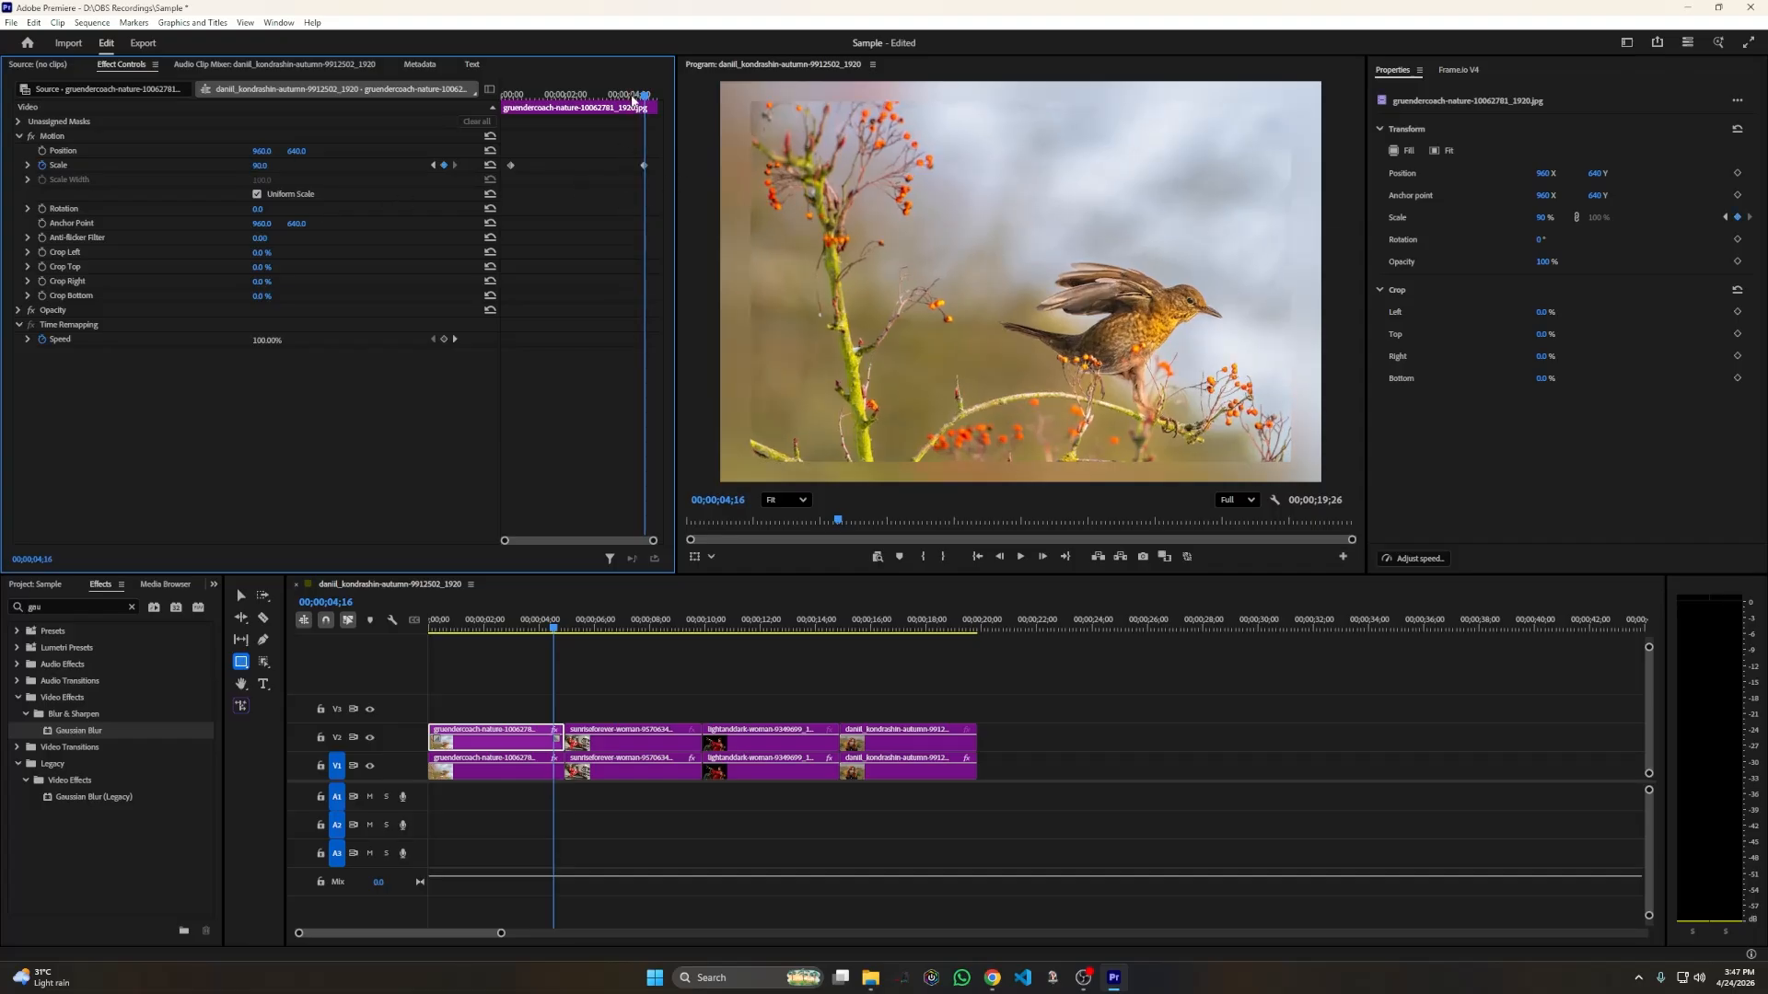
pyautogui.moveTo(644, 95); pyautogui.dragTo(507, 113)
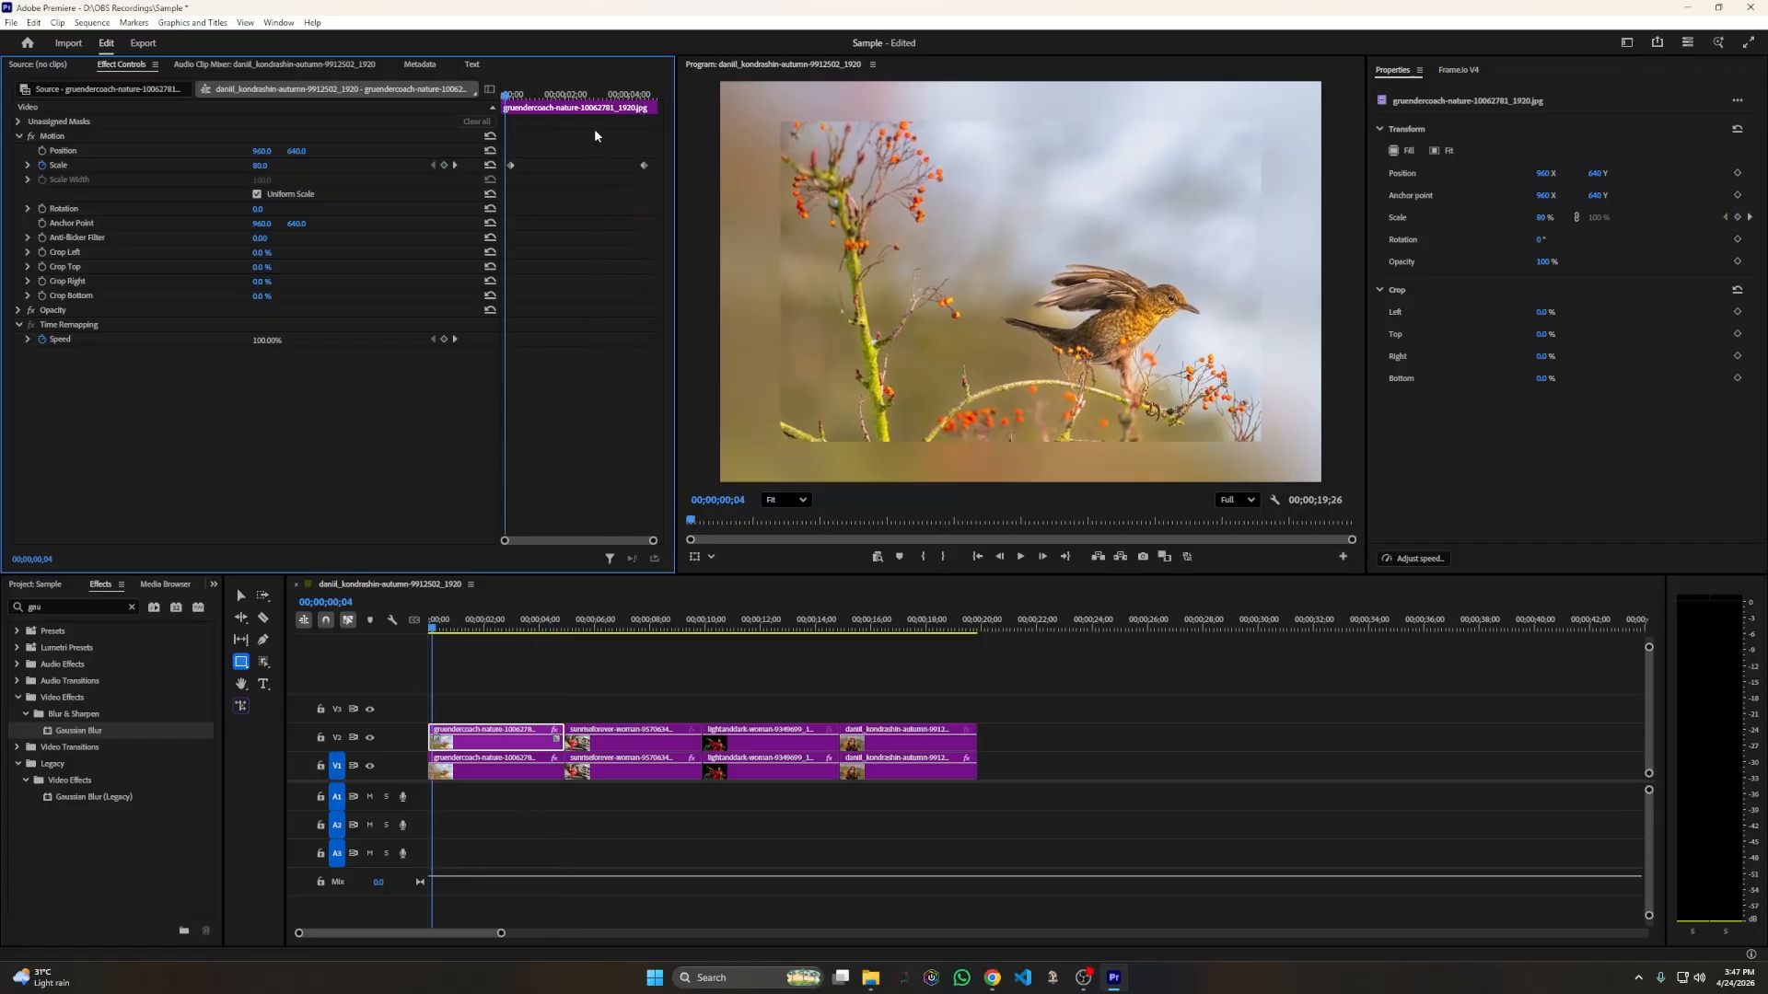
pyautogui.press('space')
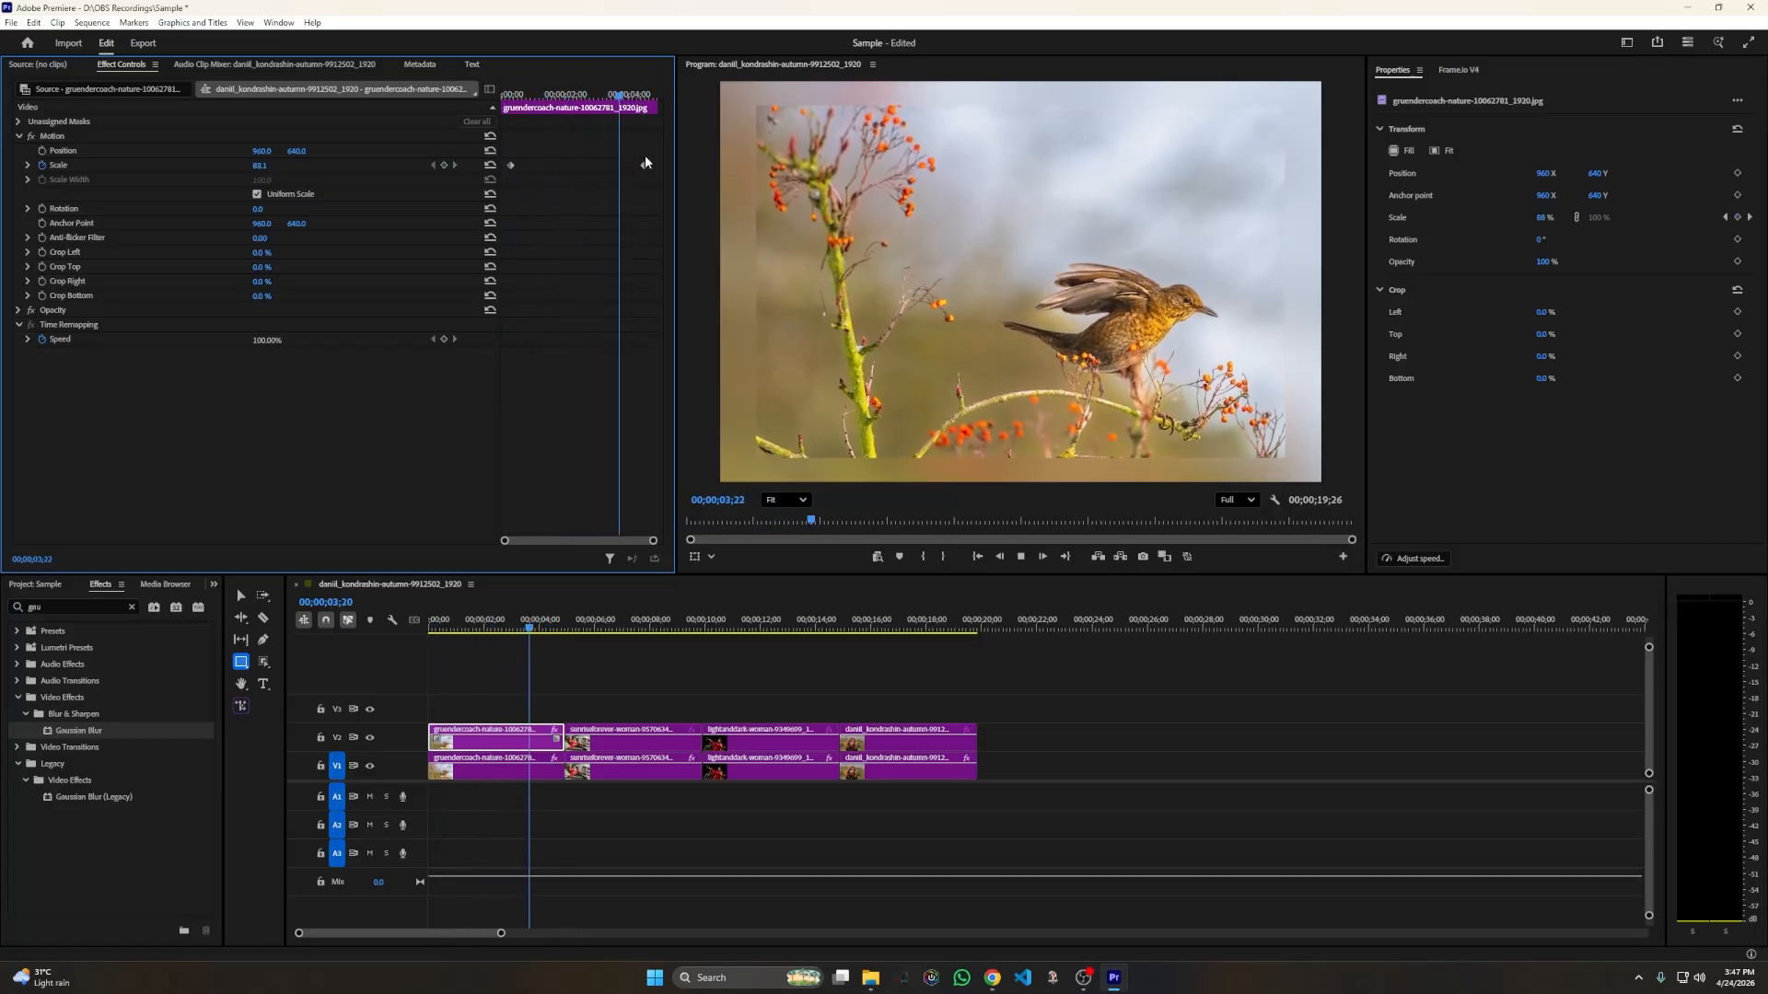
pyautogui.press('space')
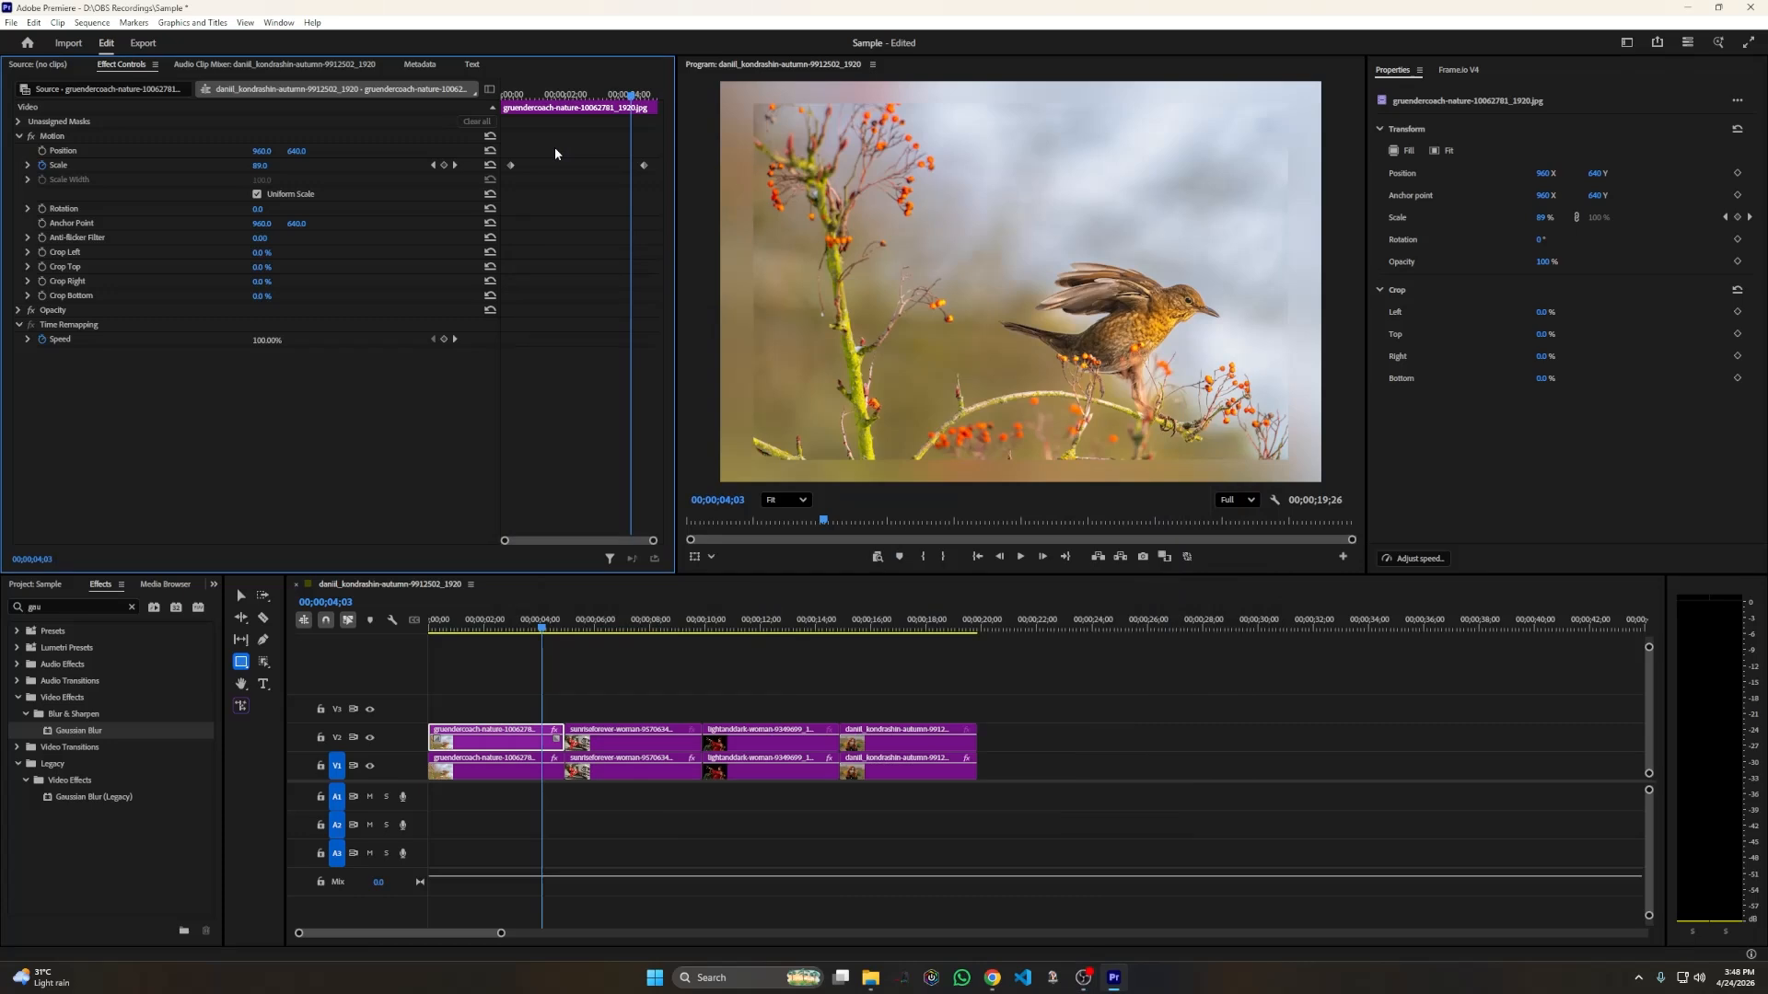
# Copy the animated Motion settings from the first V2 clip to the other three V2 clips and check them along the timeline.
pyautogui.rightClick(53, 135)
pyautogui.click(106, 198)
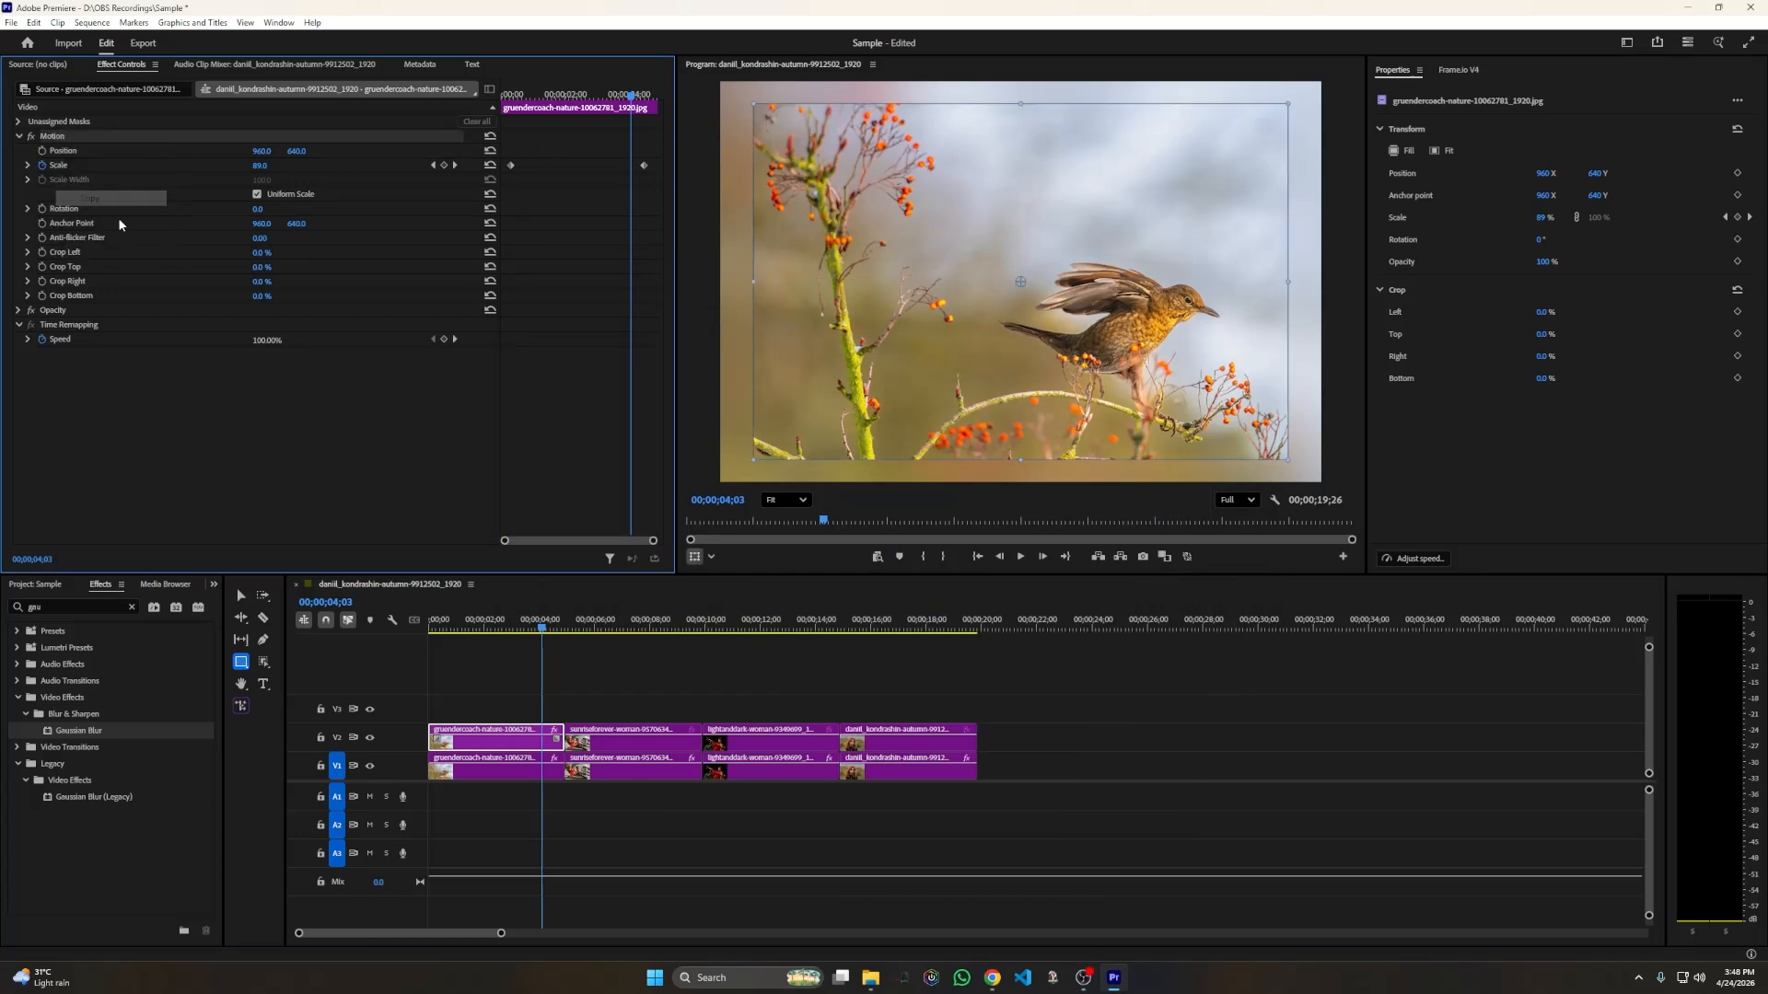
pyautogui.moveTo(1043, 705); pyautogui.dragTo(654, 733)
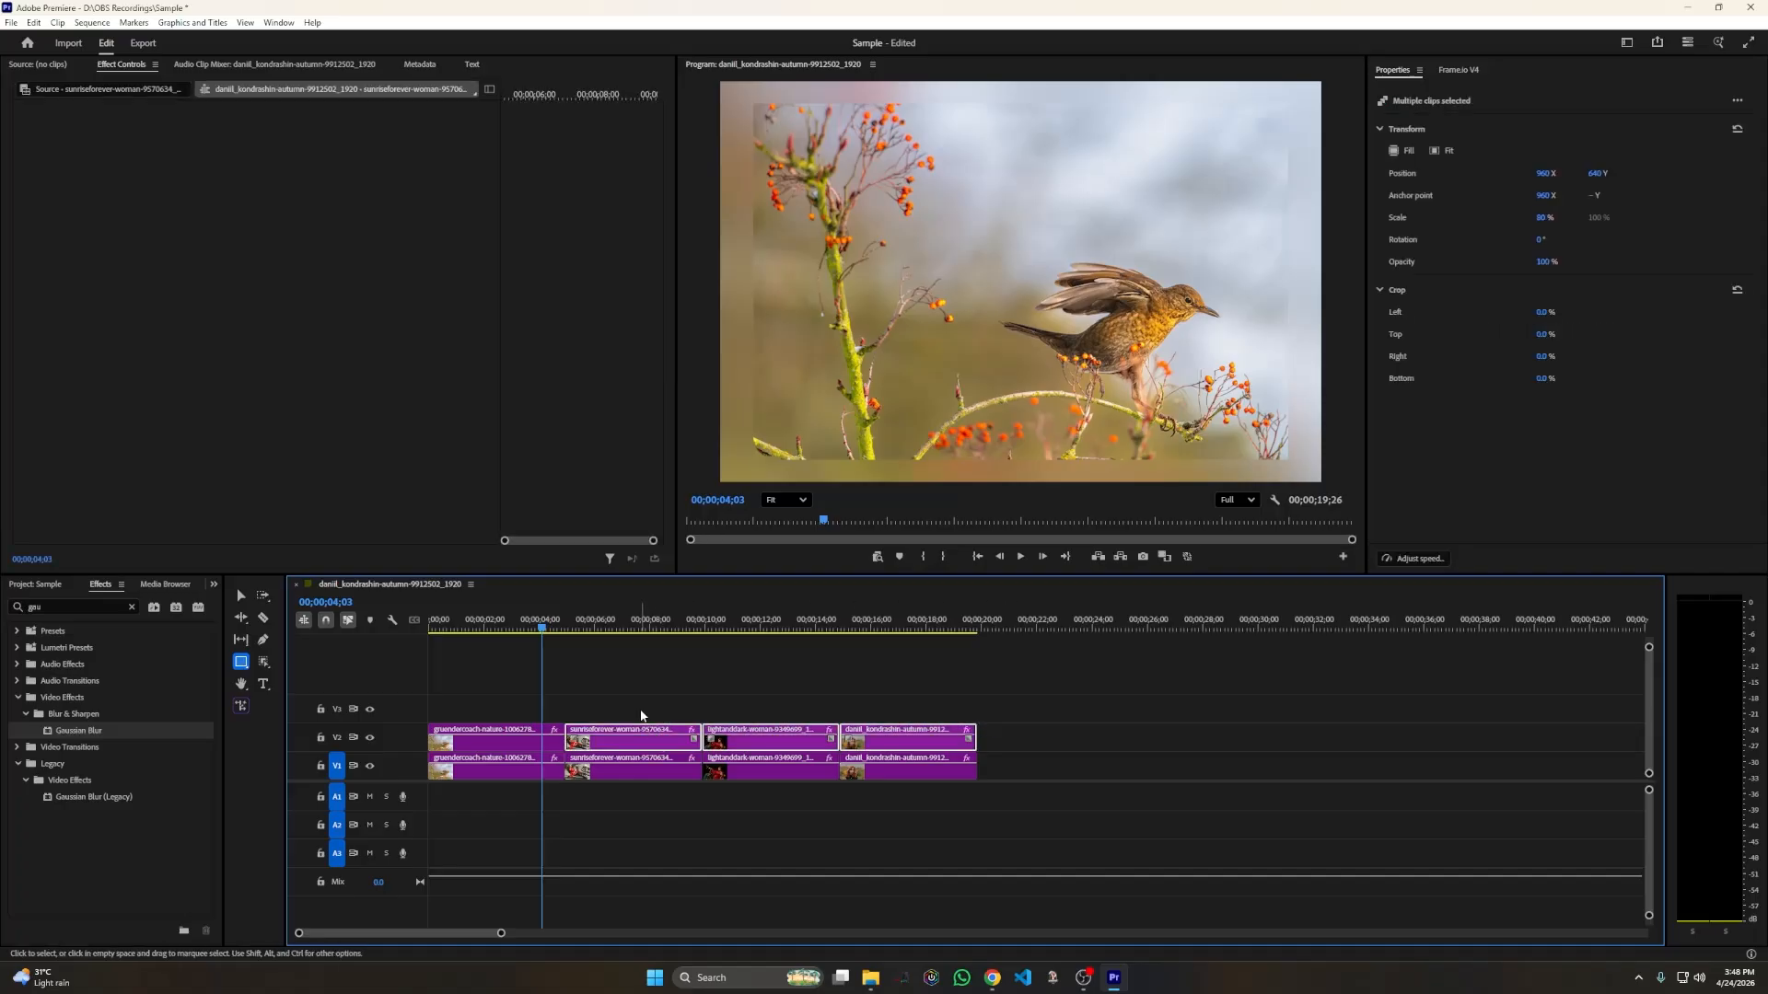
pyautogui.click(632, 624)
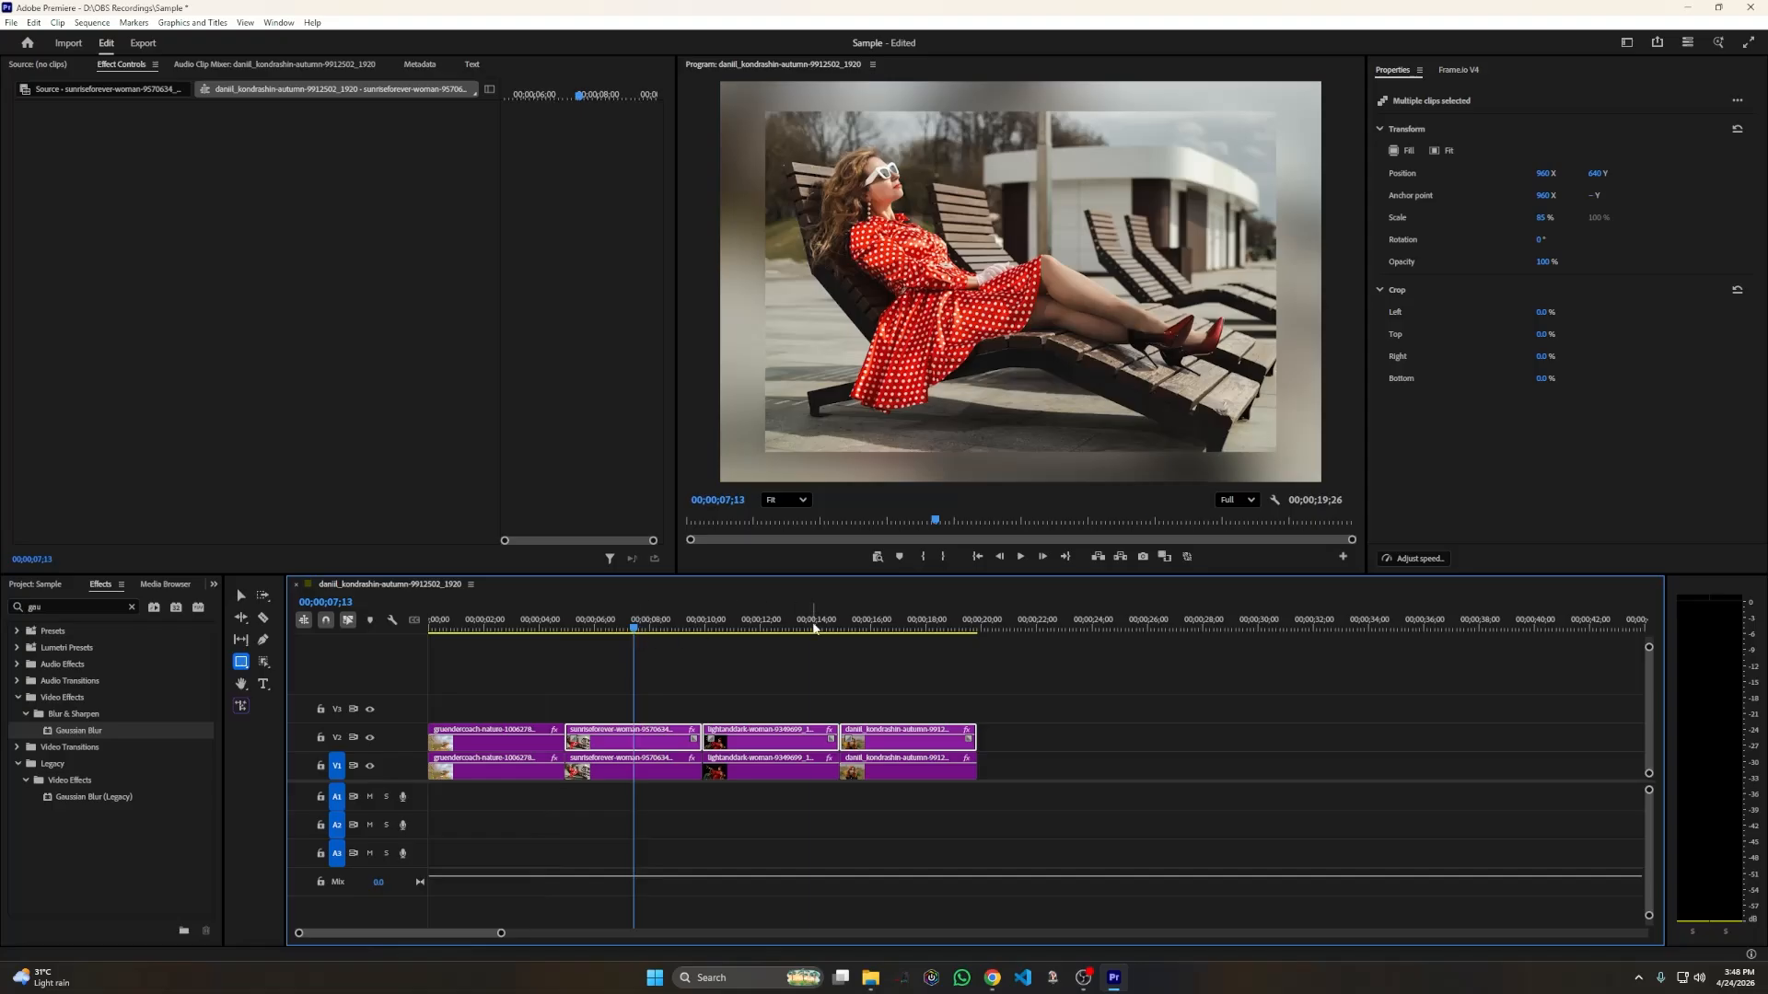
pyautogui.click(811, 624)
pyautogui.click(902, 624)
pyautogui.click(747, 626)
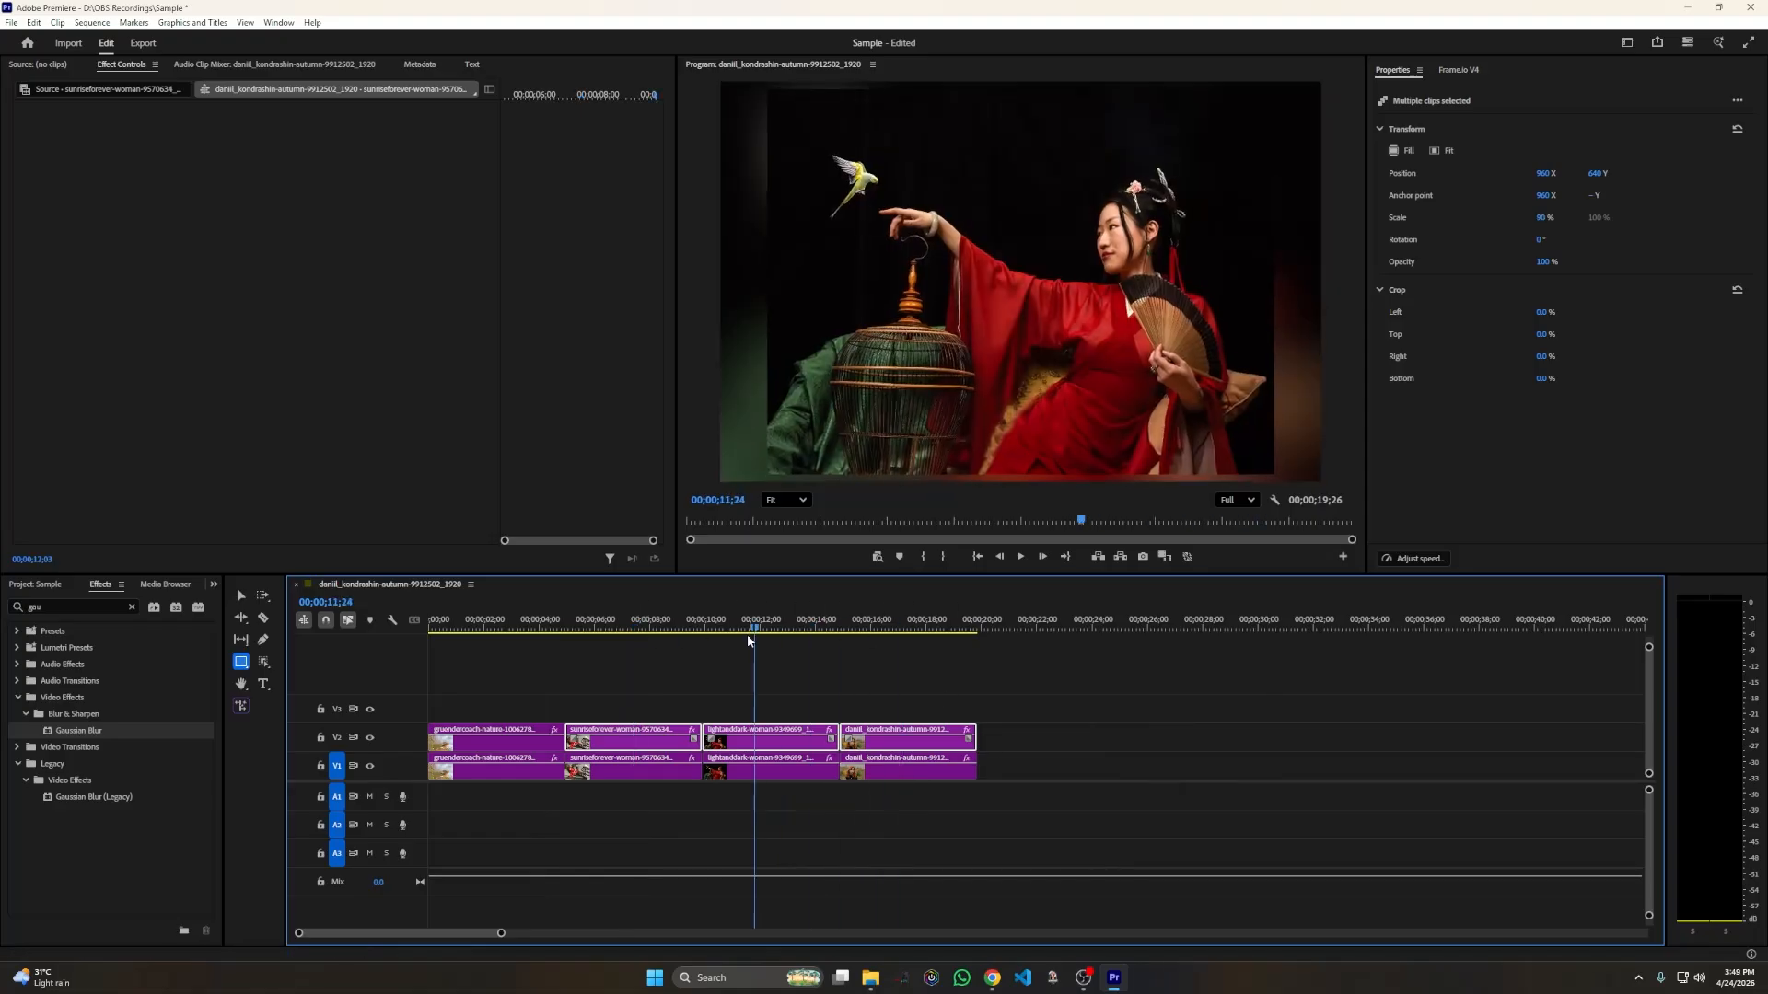
pyautogui.click(594, 626)
pyautogui.moveTo(579, 635); pyautogui.dragTo(869, 692)
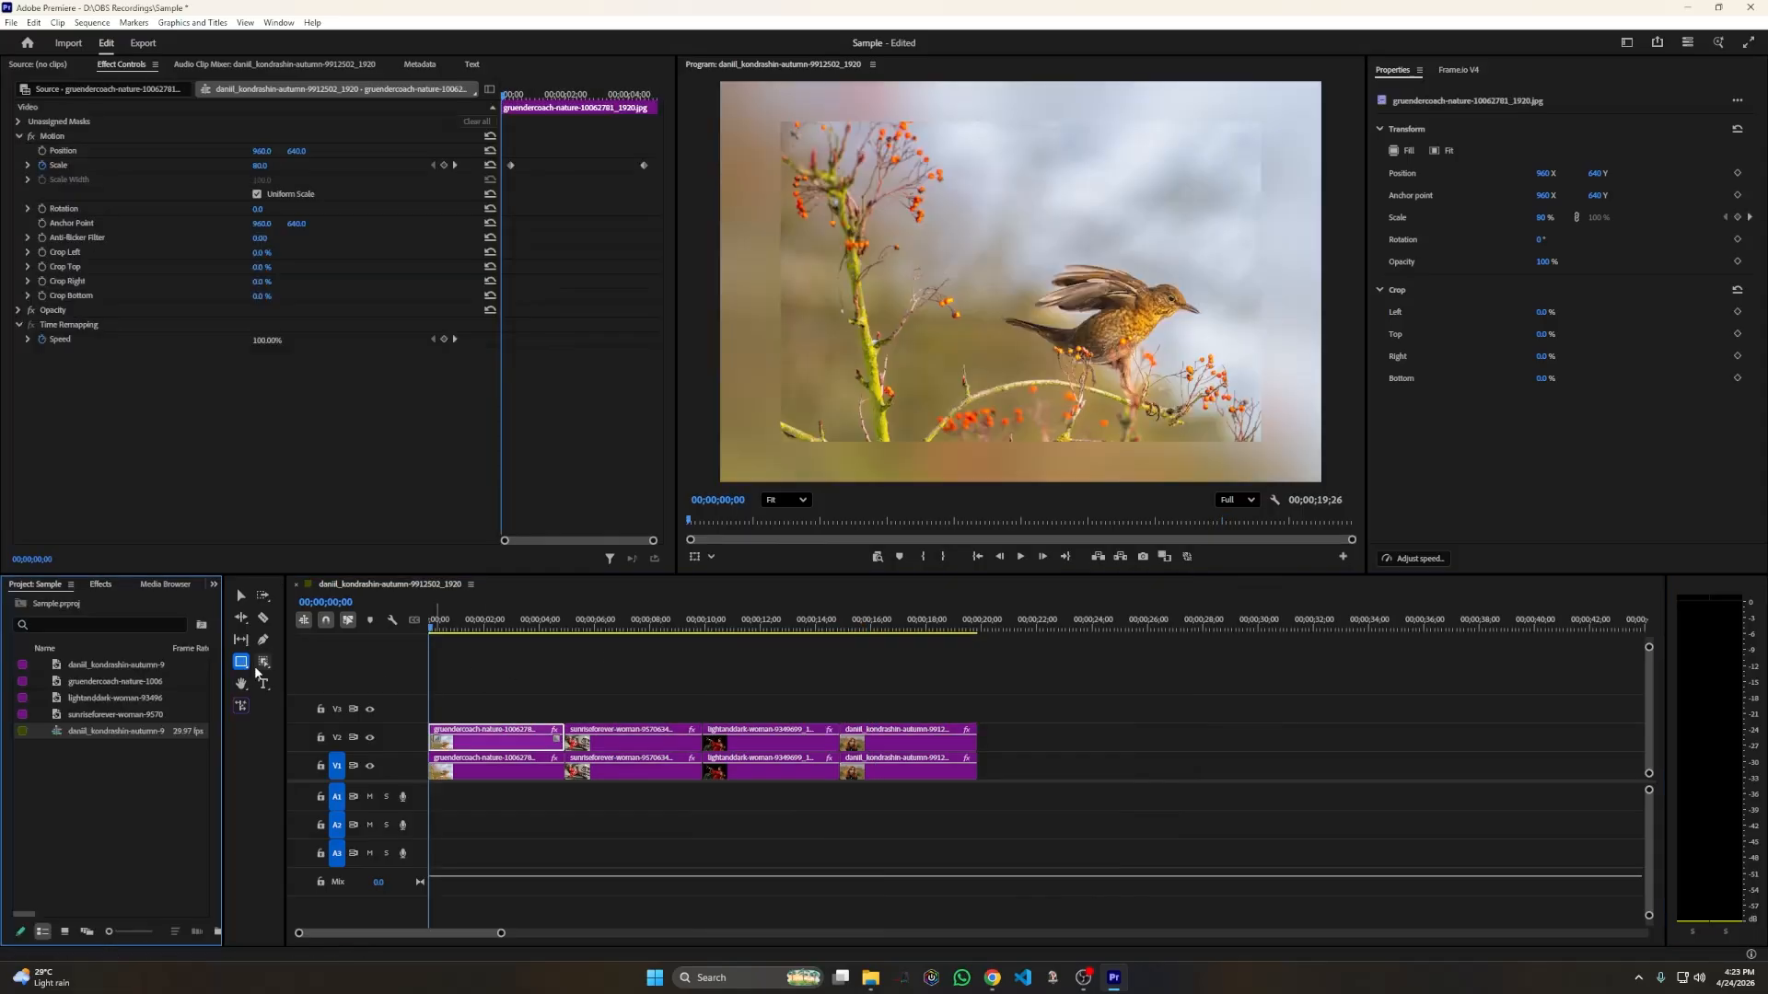
# Find the Drop Shadow effect, apply it to the first V2 clip, and set its shadow color to white (FFFFFF).
pyautogui.click(92, 585)
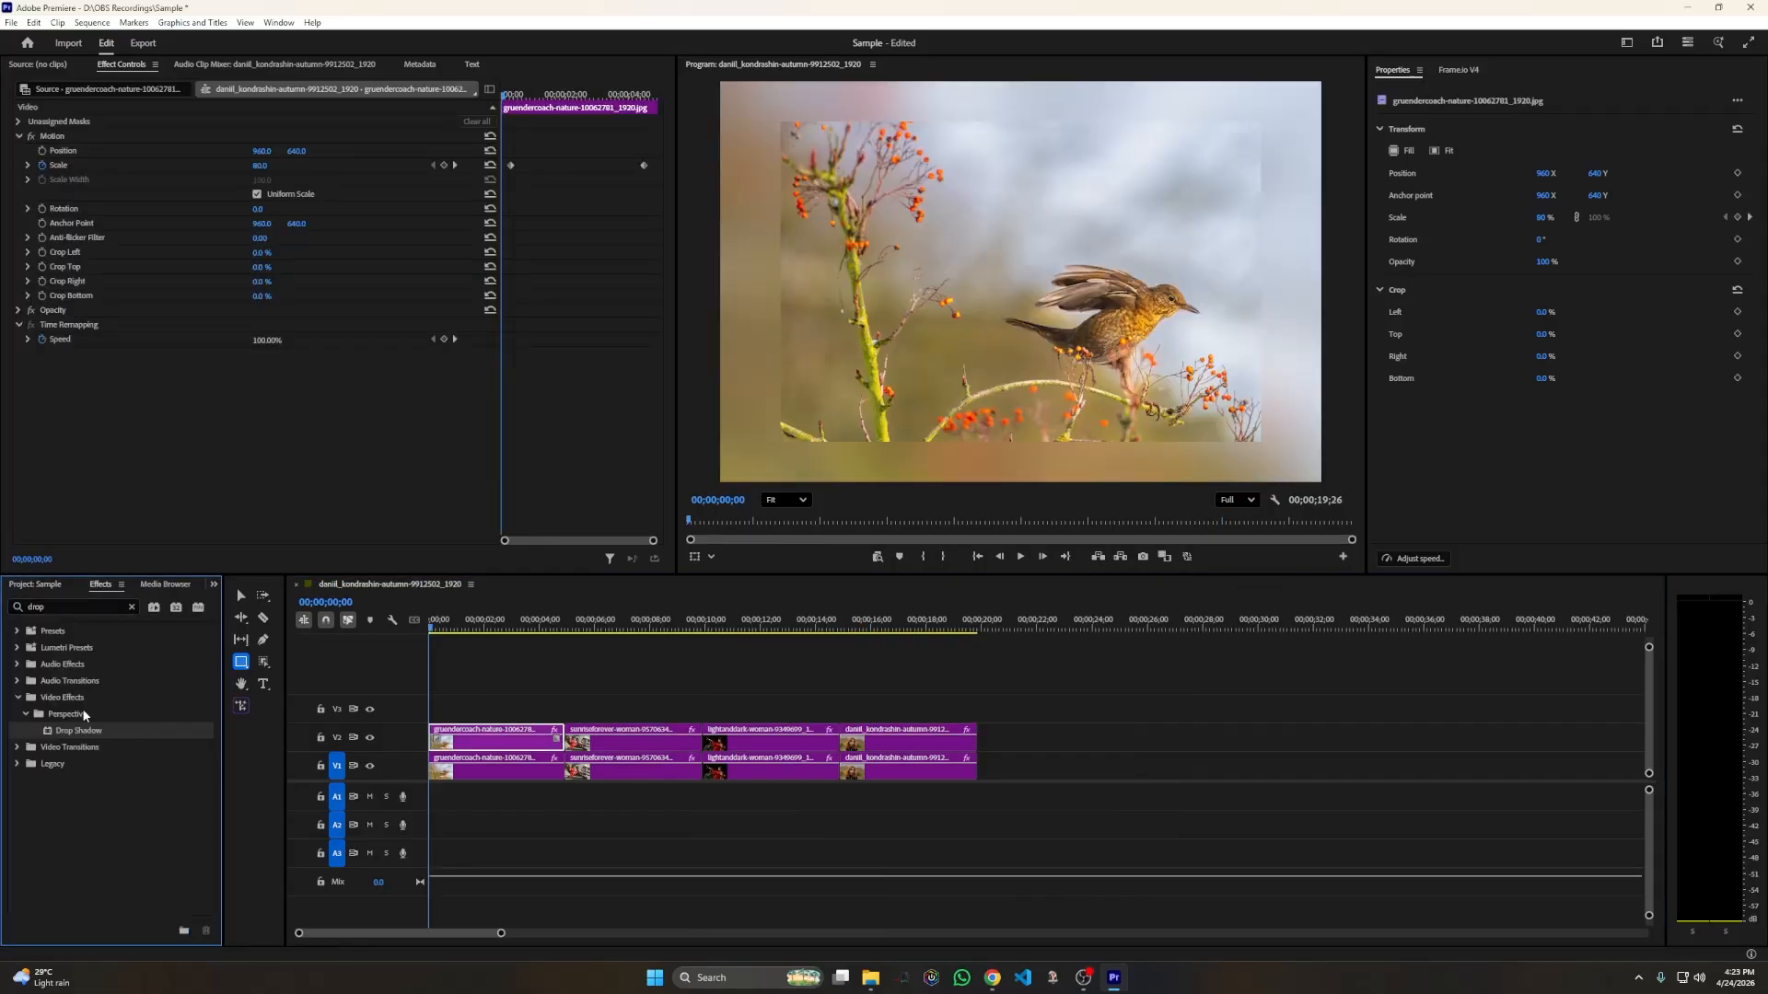
pyautogui.moveTo(62, 735); pyautogui.dragTo(482, 744)
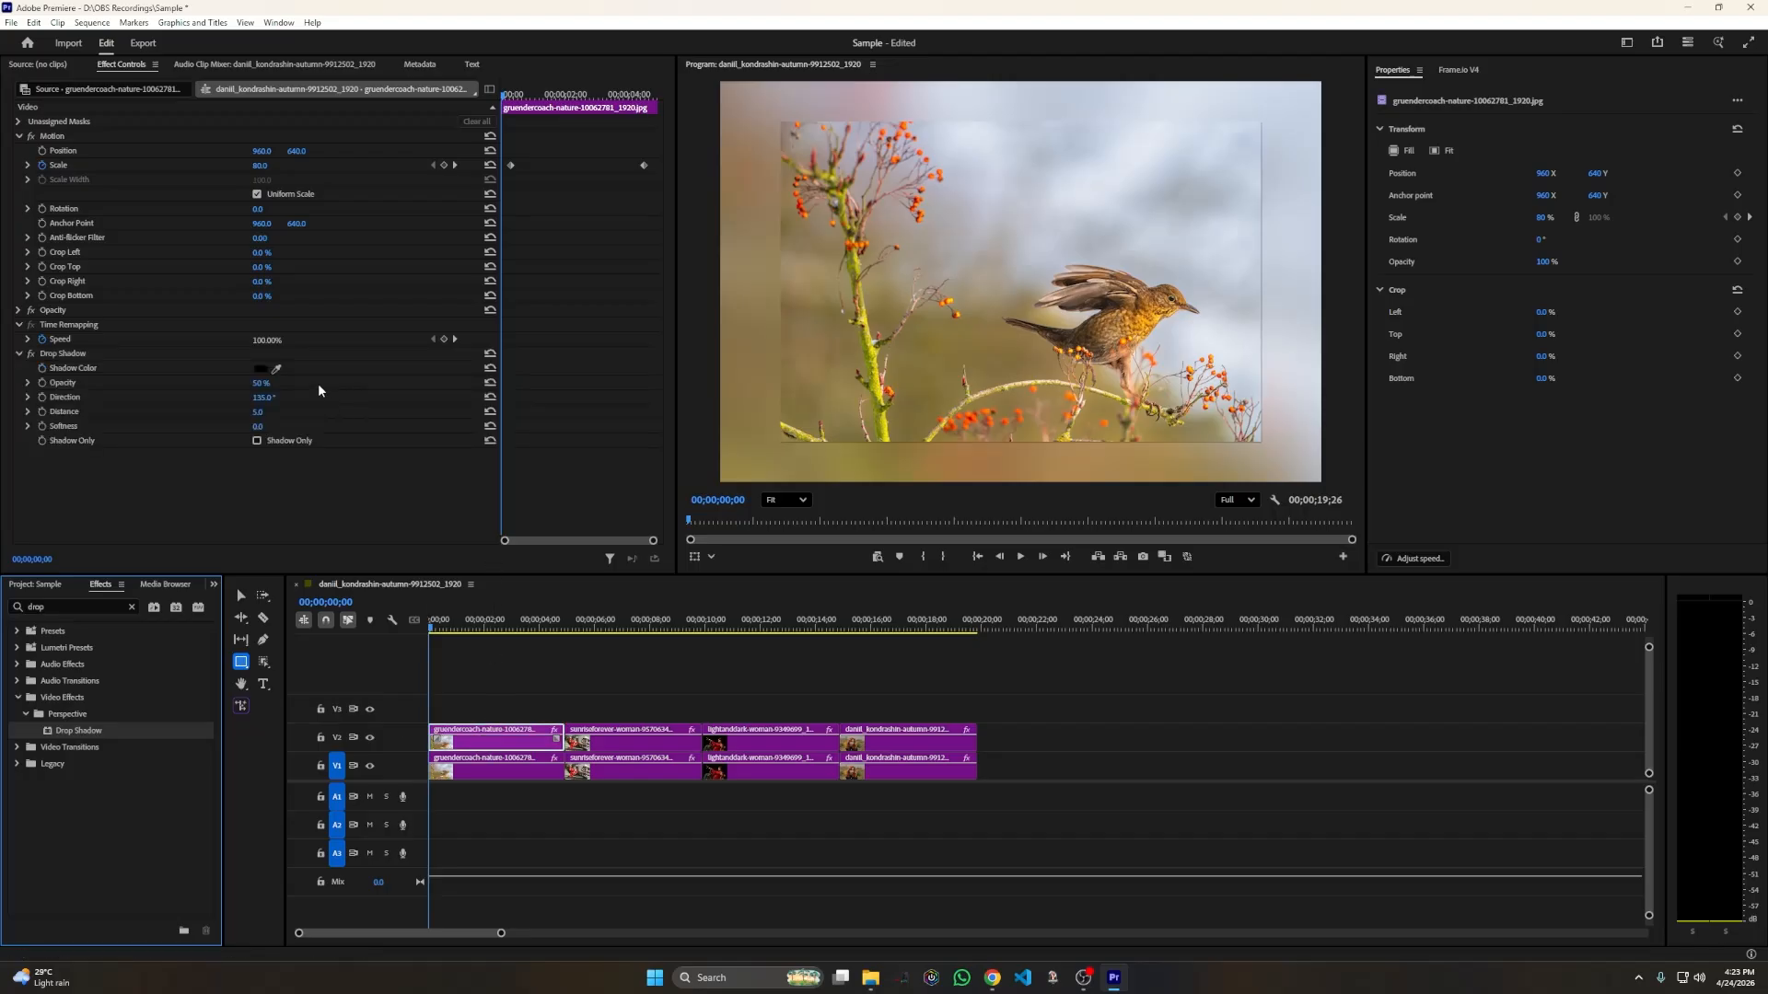
pyautogui.click(260, 368)
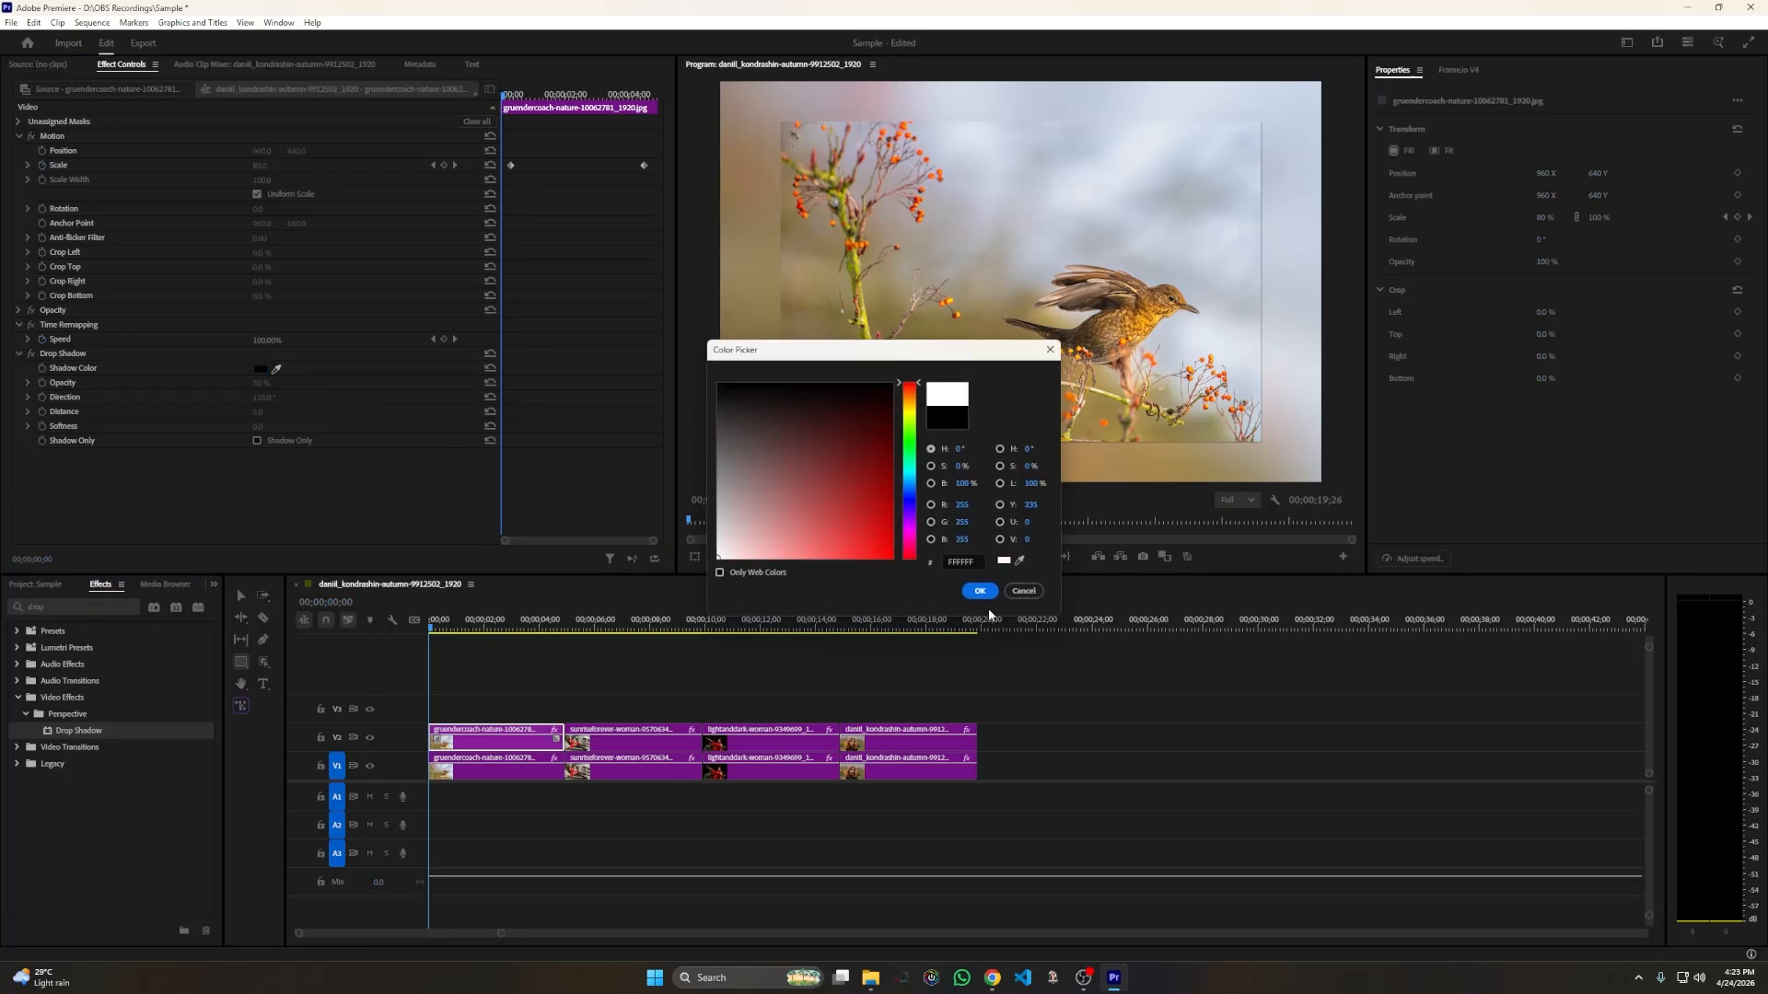
pyautogui.click(975, 593)
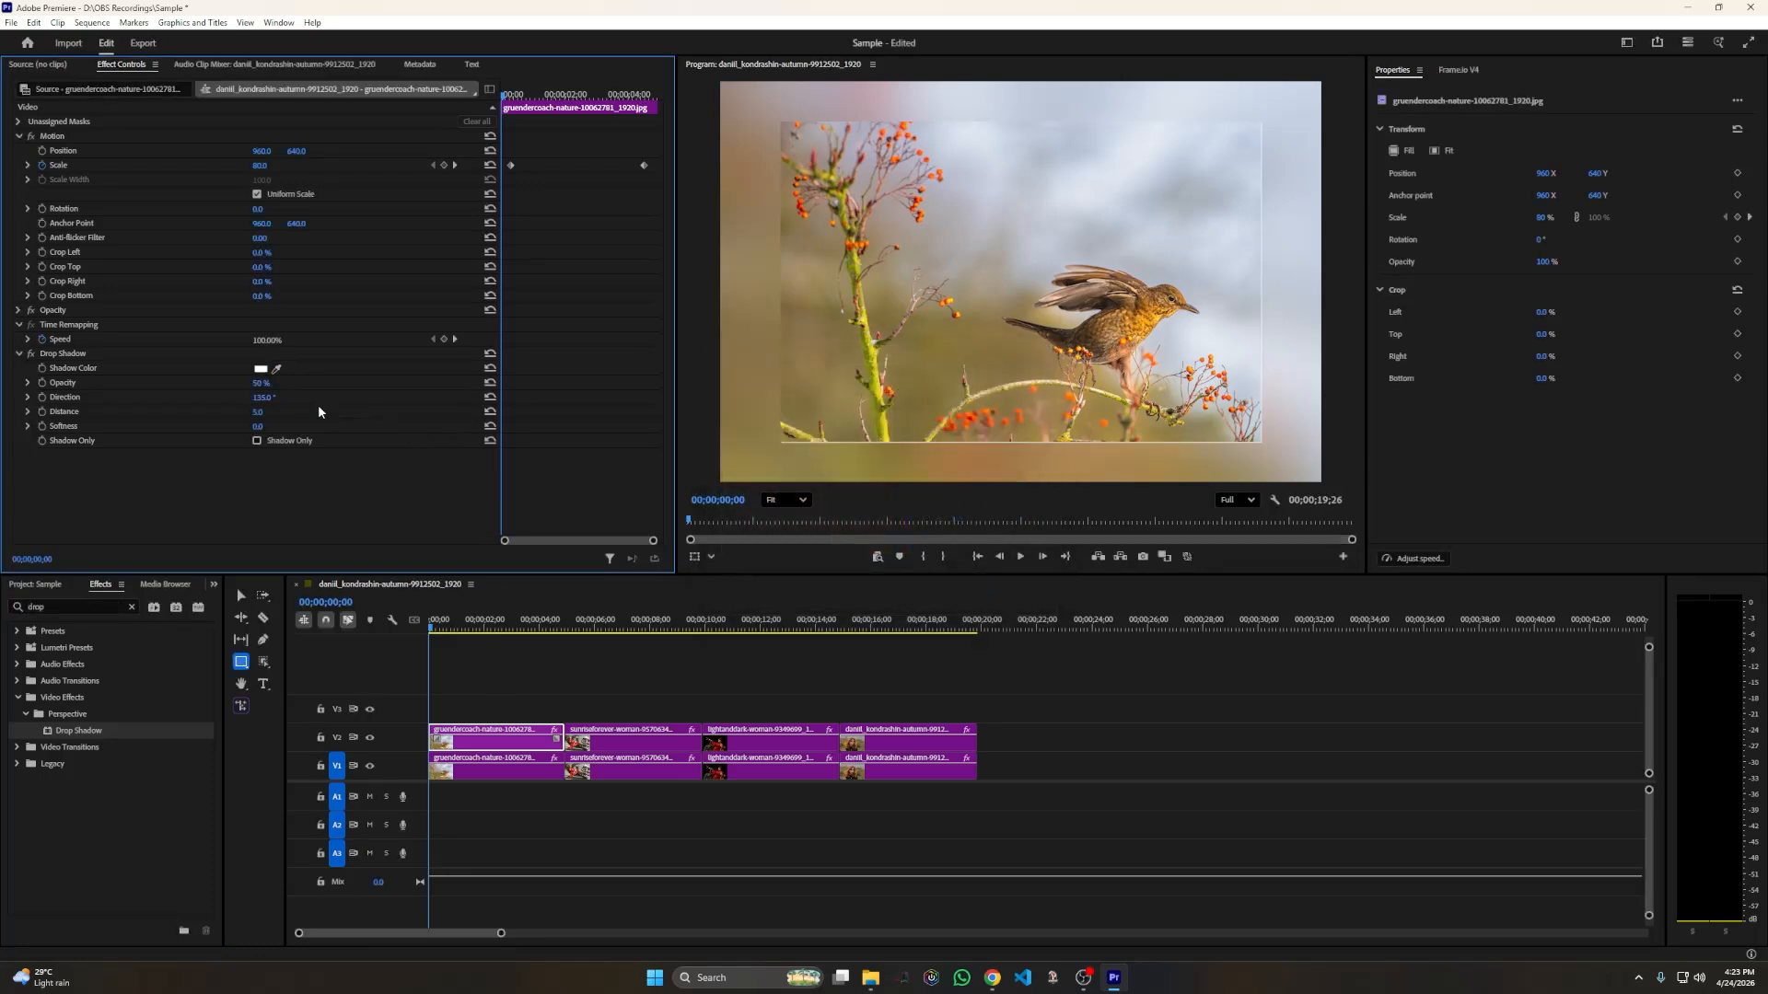
# Set the Drop Shadow's opacity to 100%, direction to 0° and distance to 35.
pyautogui.click(261, 383)
pyautogui.write('100')
pyautogui.press('Return')
pyautogui.click(262, 397)
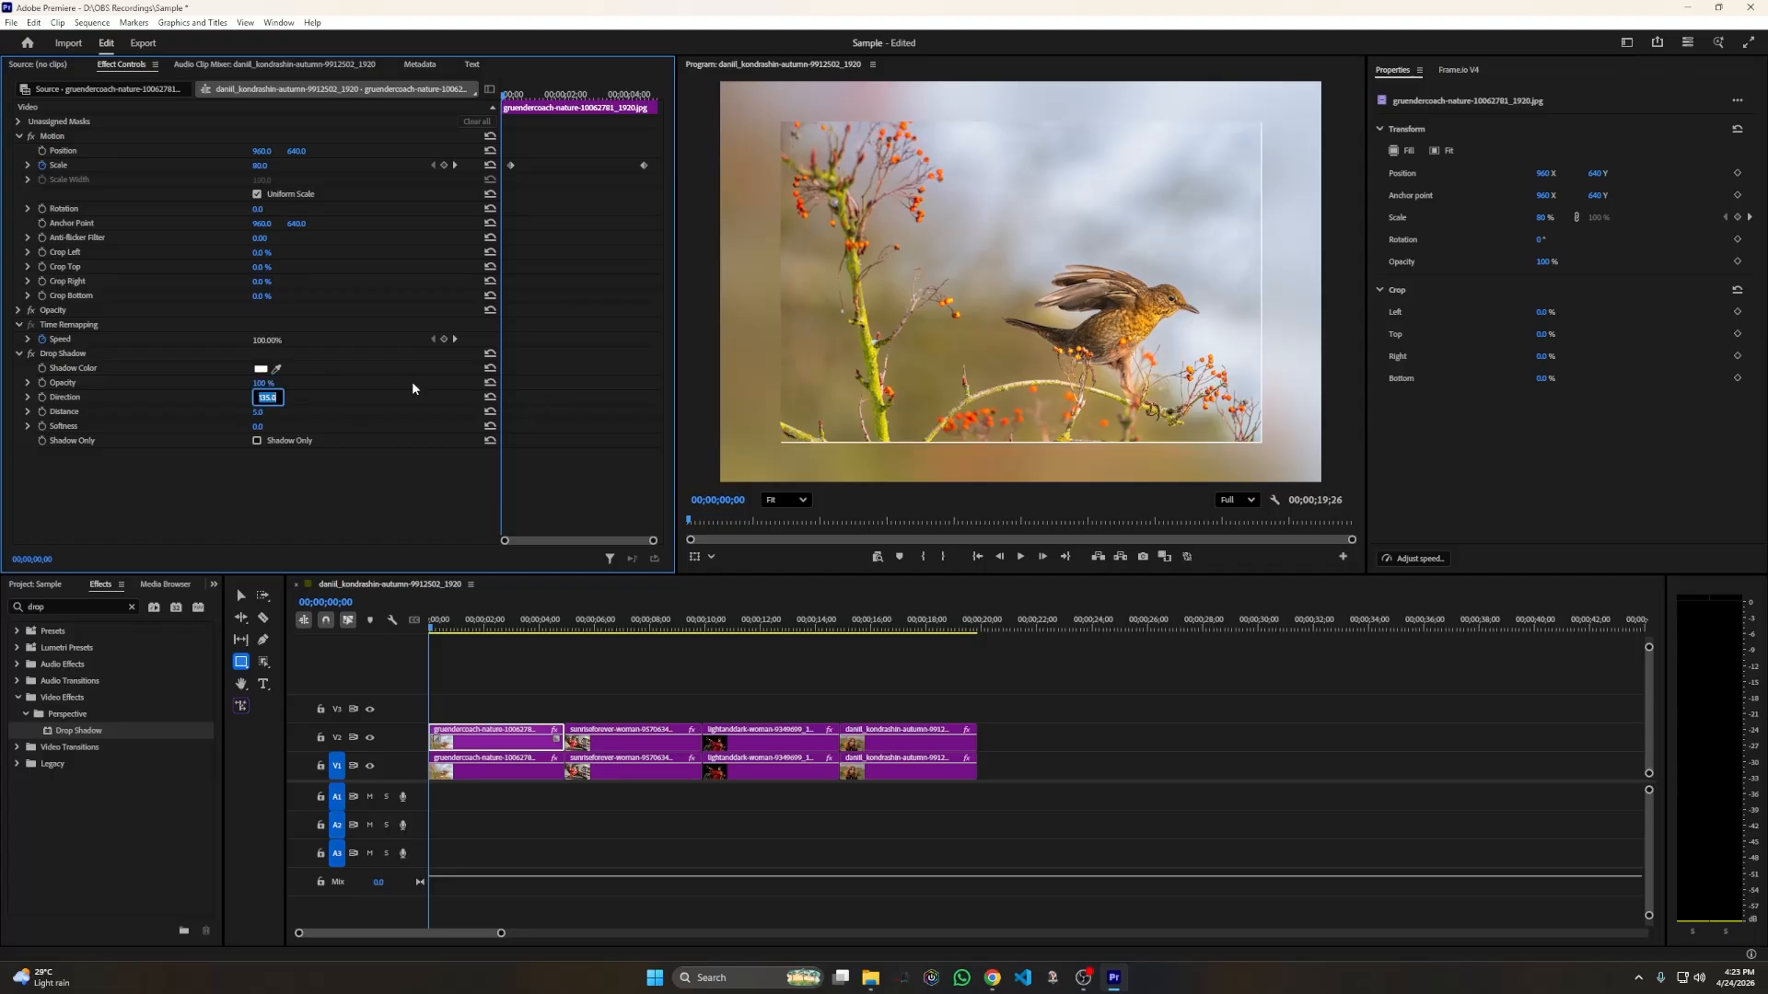
pyautogui.write('0')
pyautogui.press('Tab')
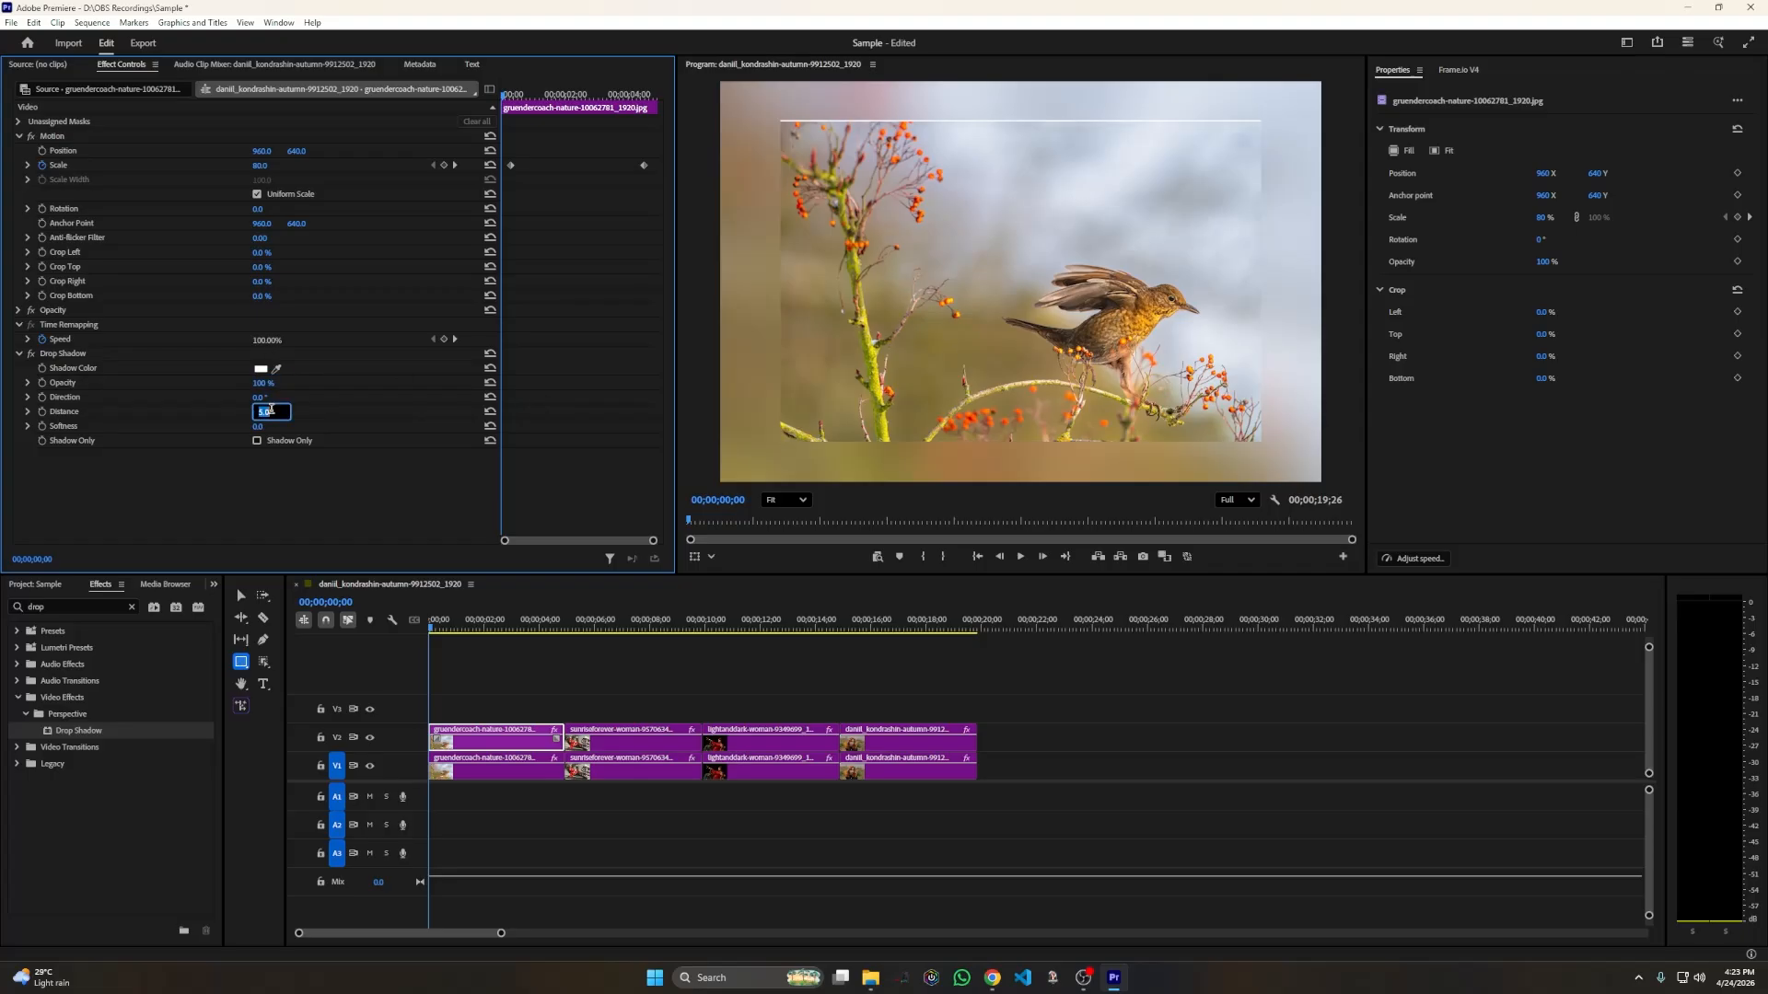
pyautogui.write('35')
pyautogui.press('Return')
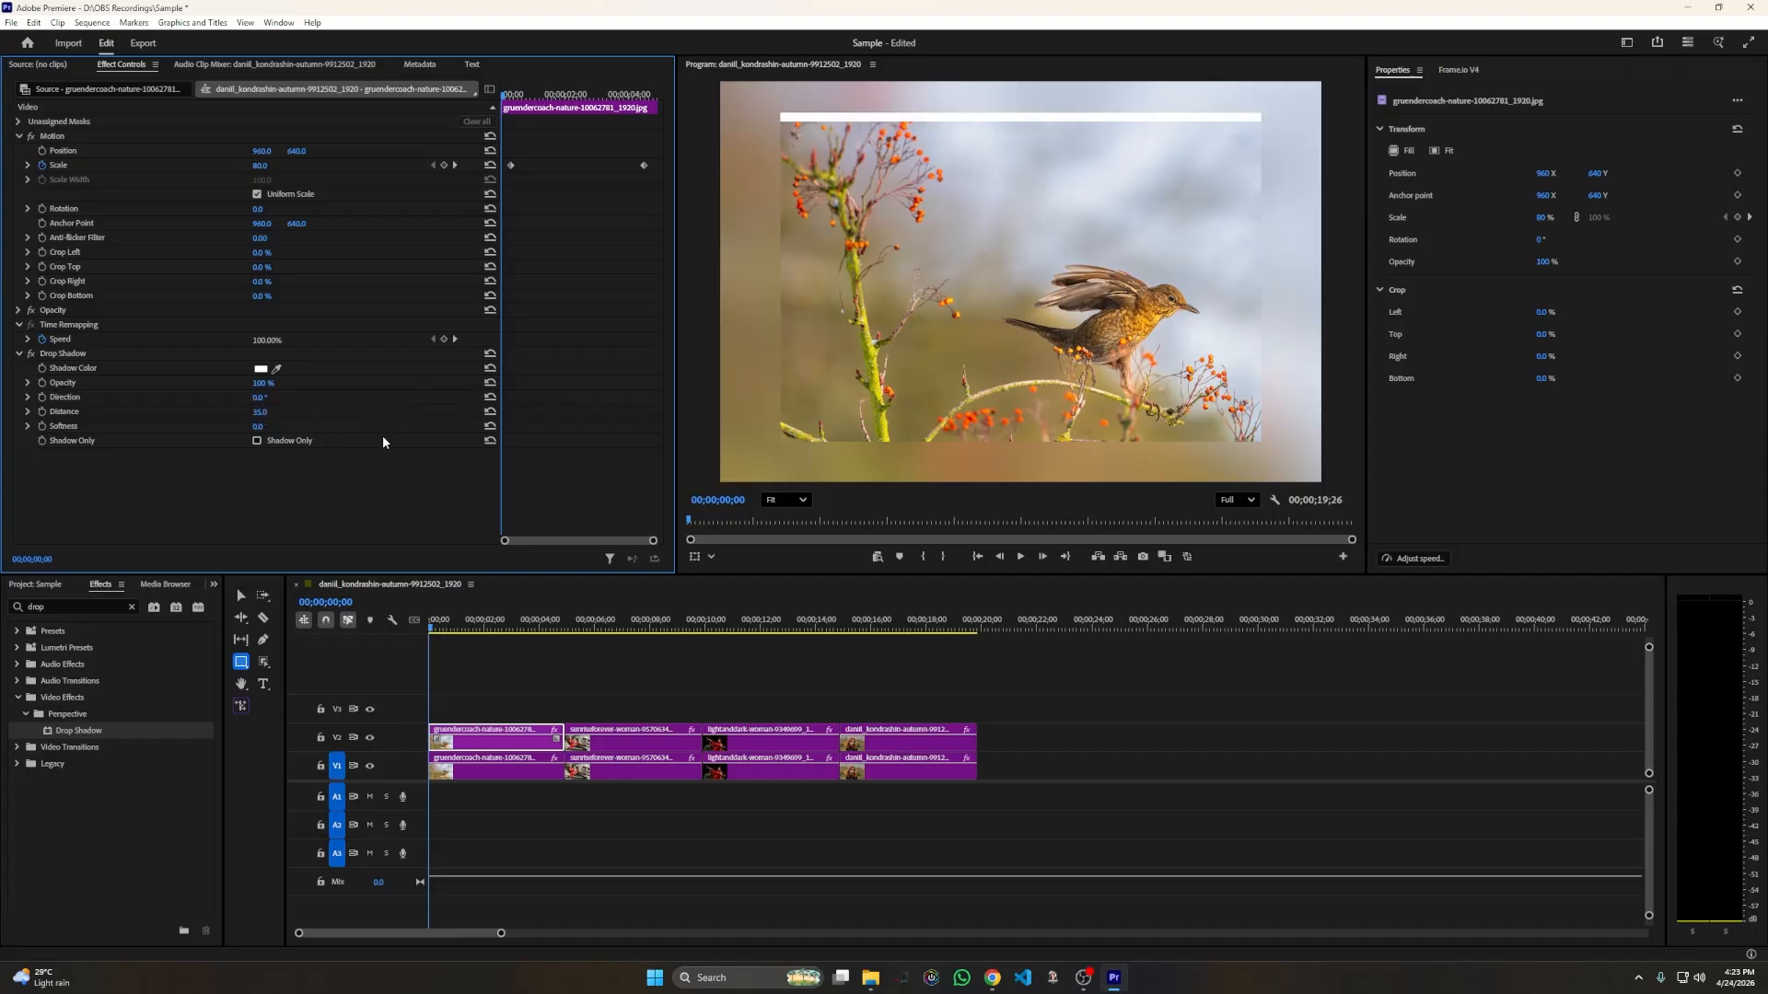
# Add a second Drop Shadow to the first V2 clip with a white shadow color and 100% opacity.
pyautogui.moveTo(81, 732); pyautogui.dragTo(488, 741)
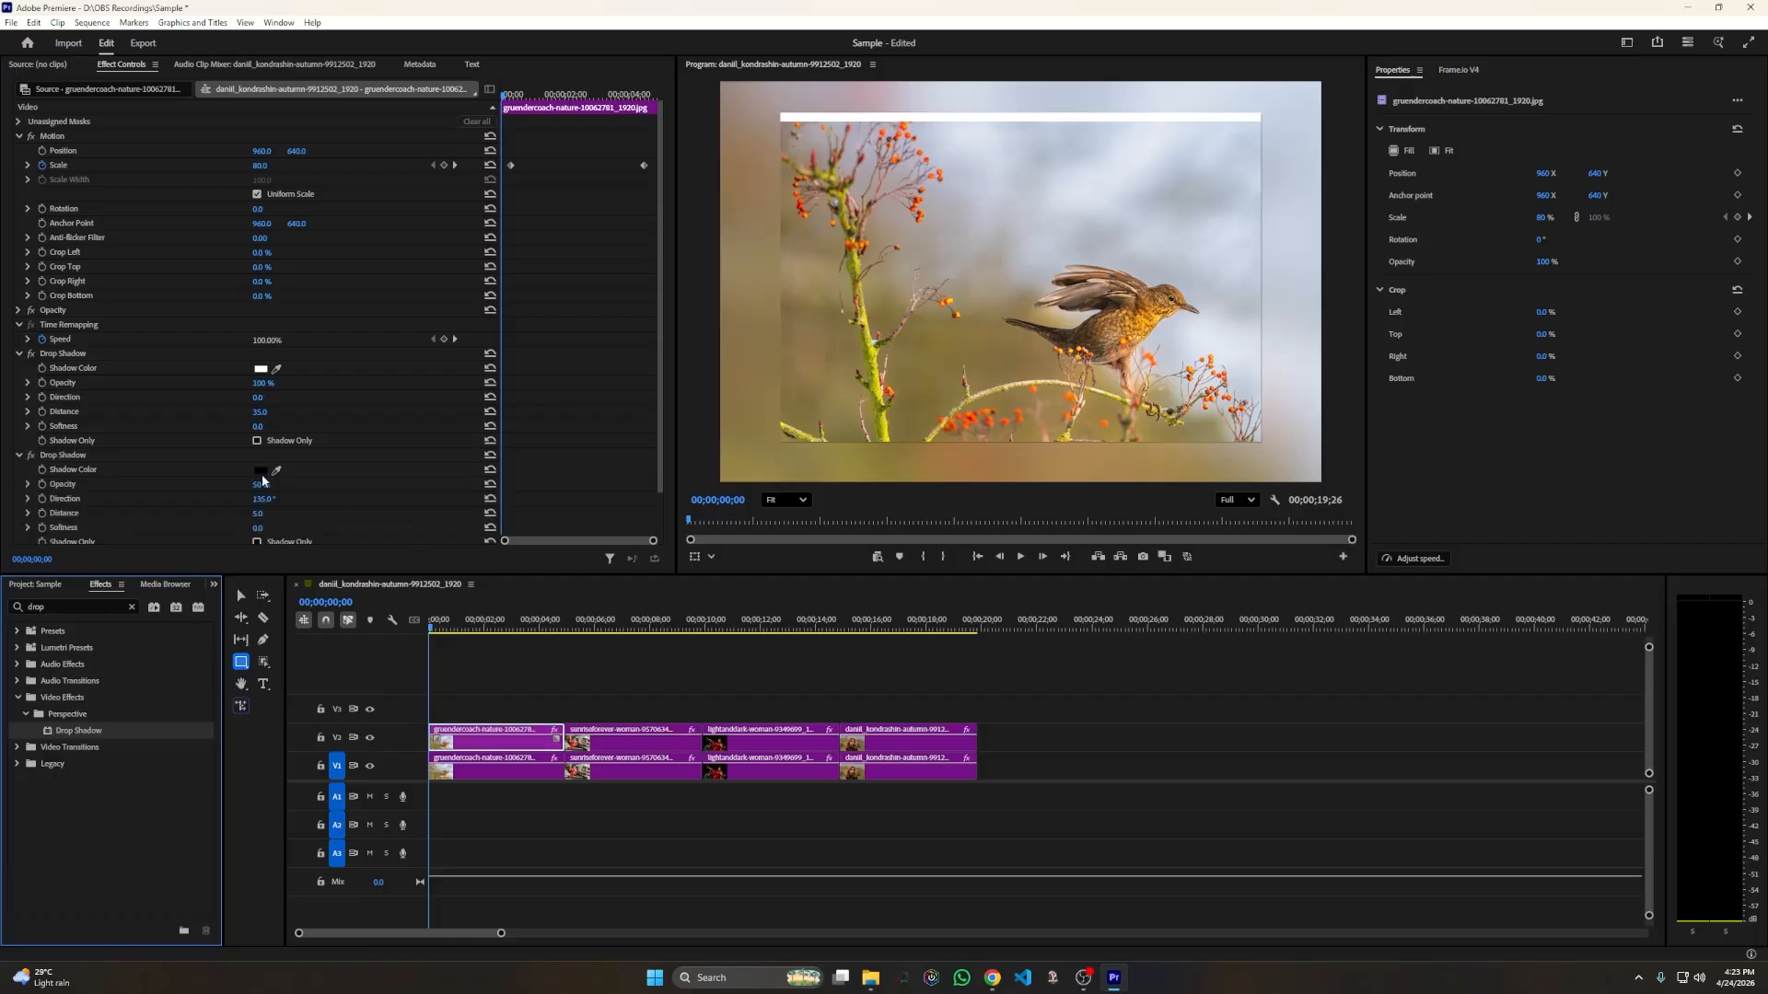
pyautogui.click(256, 469)
pyautogui.moveTo(797, 474); pyautogui.dragTo(718, 557)
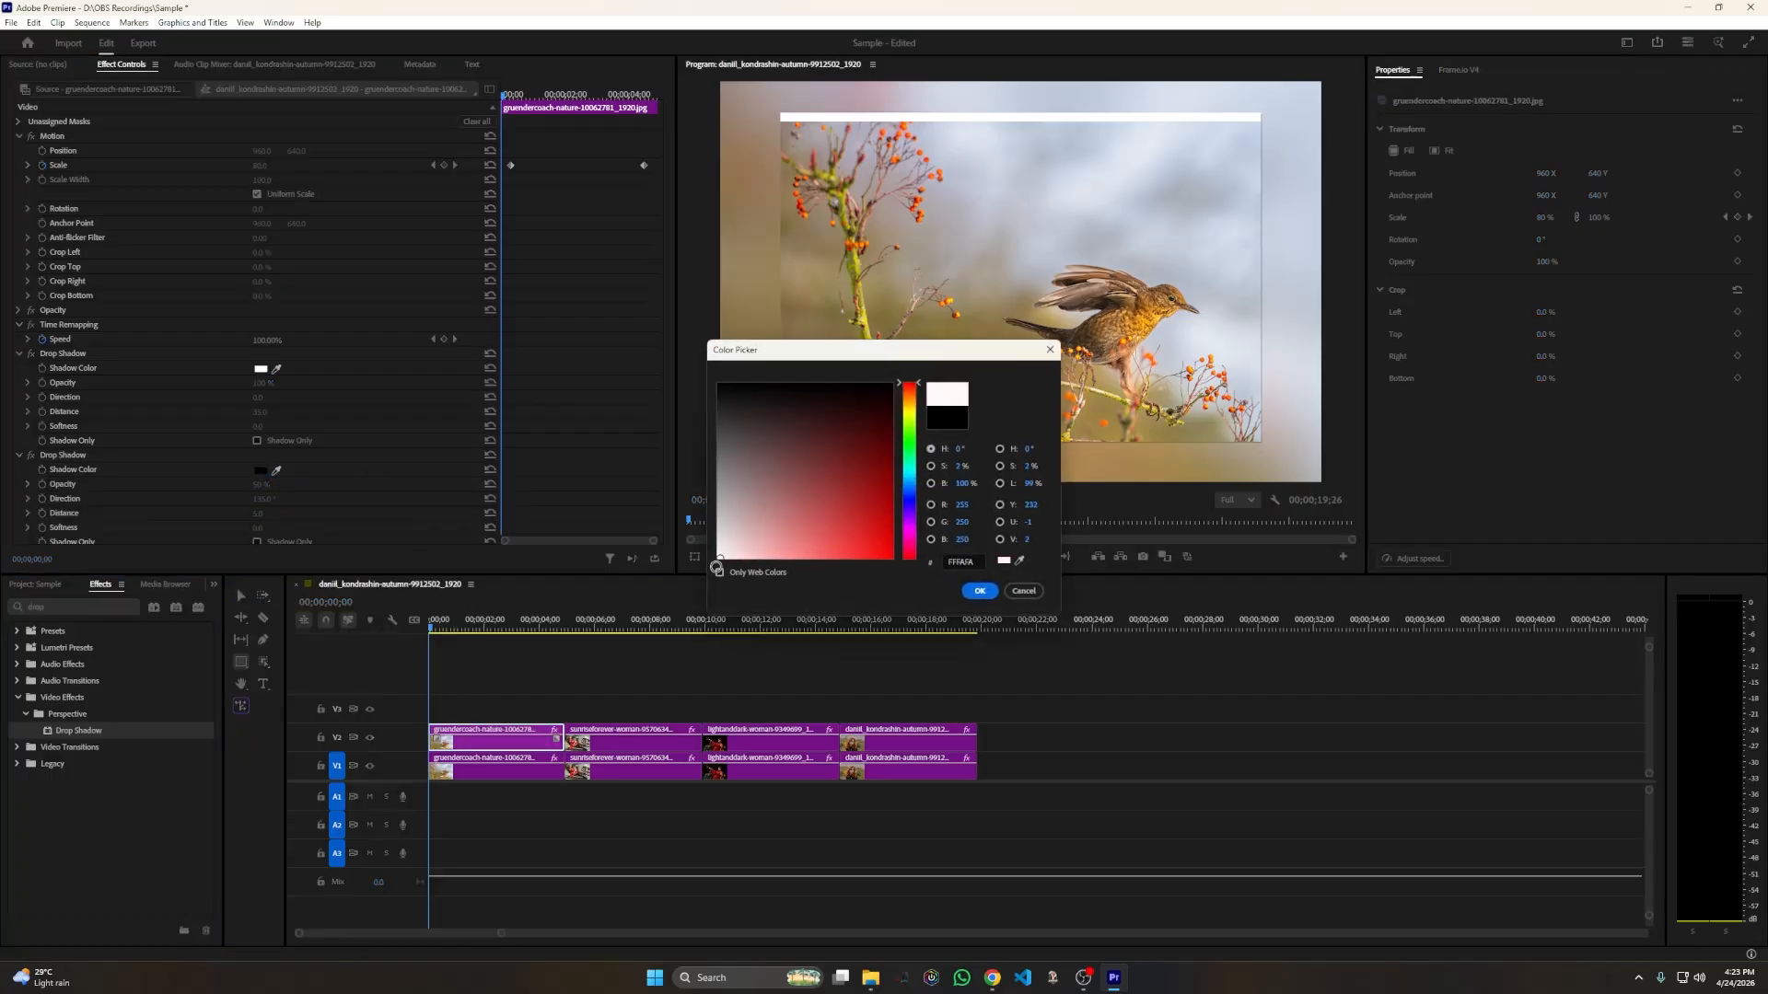
pyautogui.click(978, 591)
pyautogui.click(262, 485)
pyautogui.write('100')
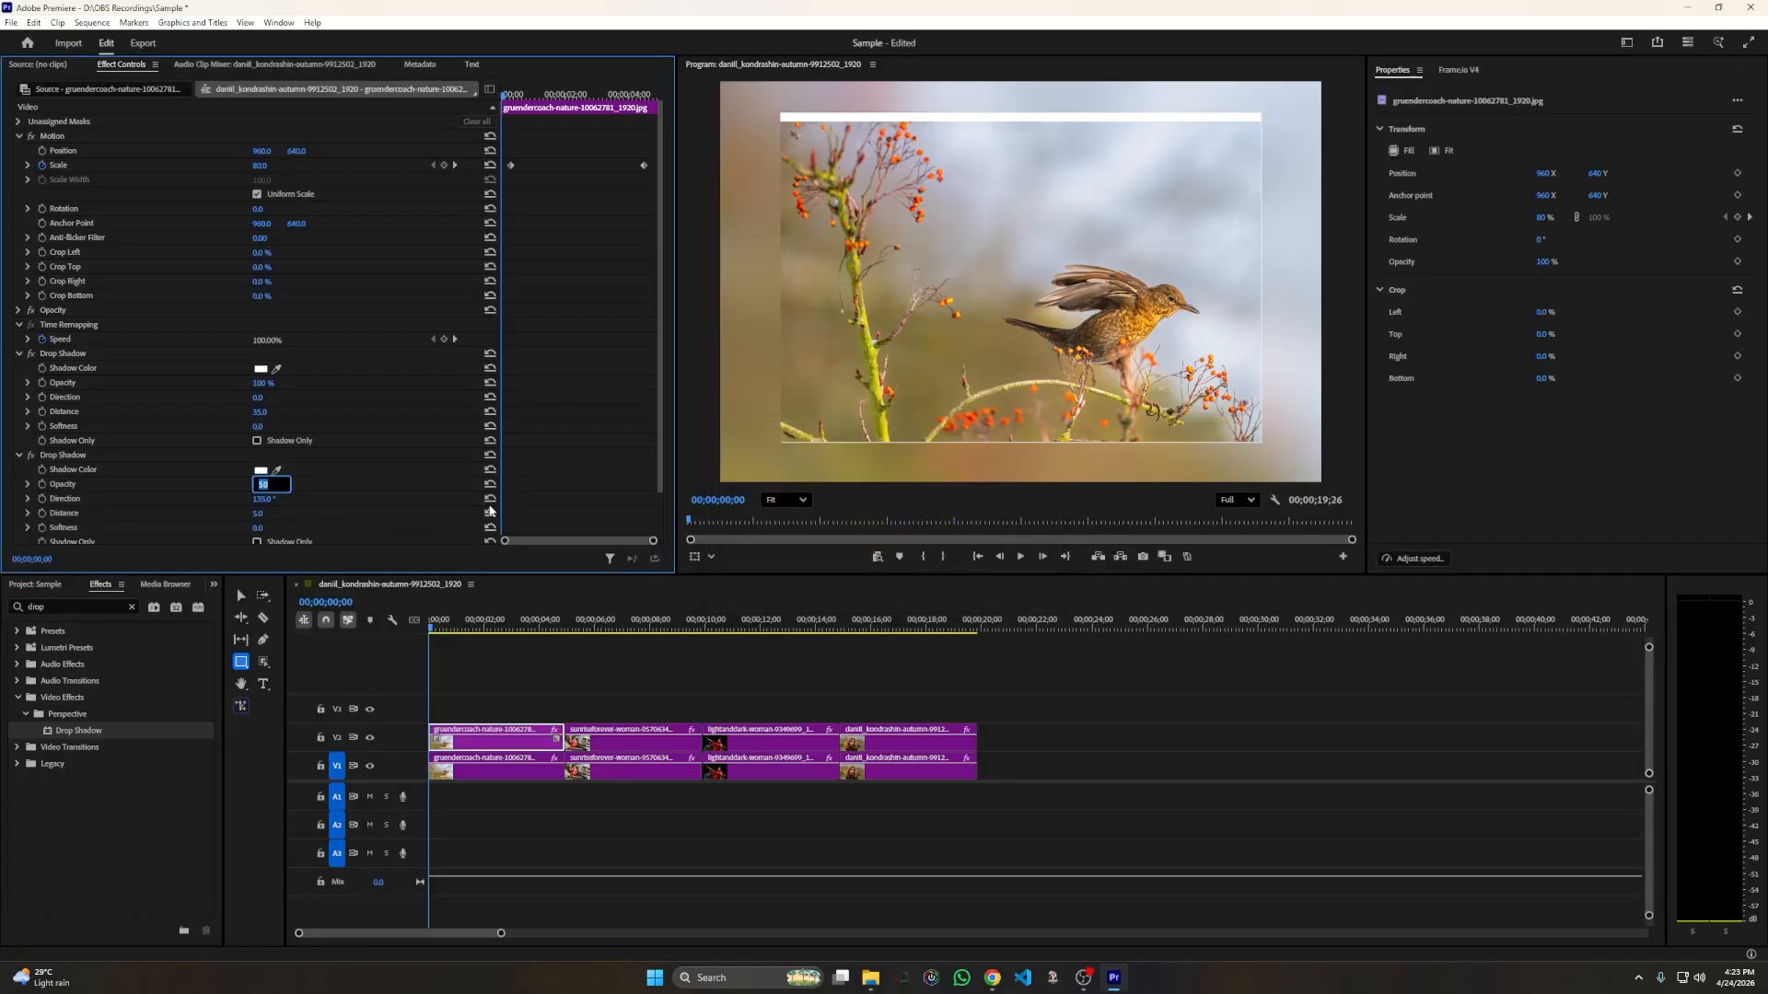
pyautogui.press('Return')
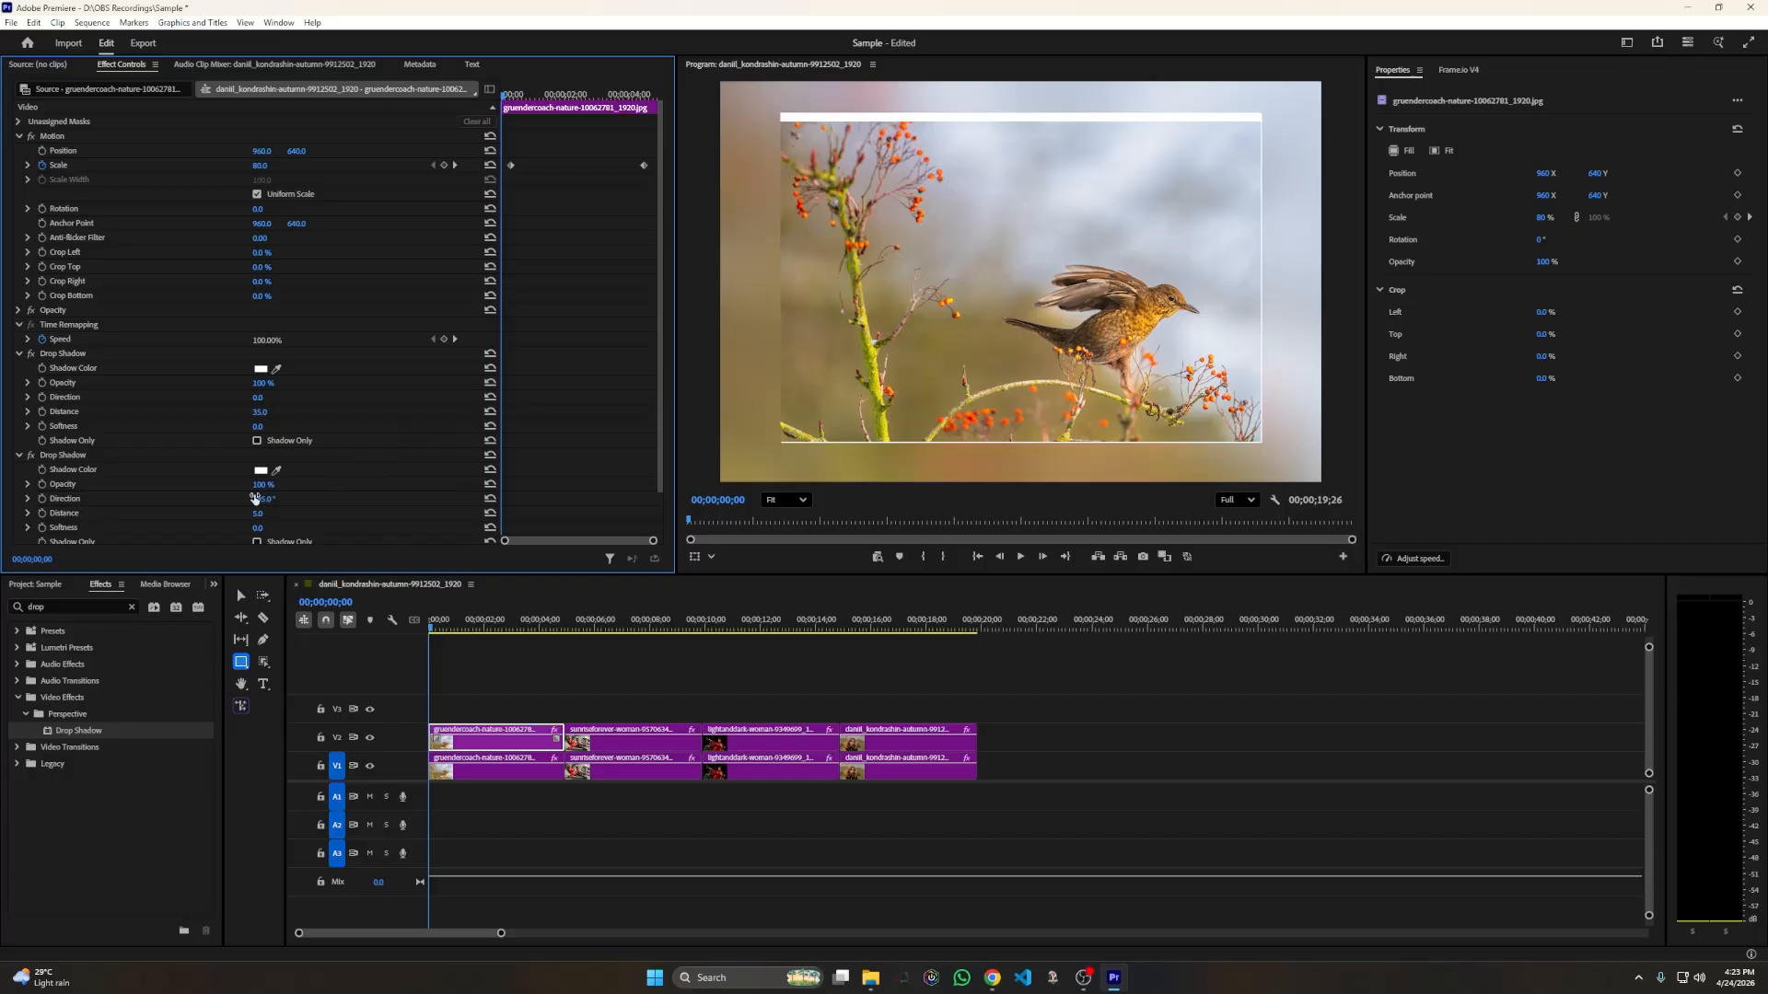
# Set the second Drop Shadow's direction to 90° and its distance to 35, keeping its opacity at 100%.
pyautogui.moveTo(270, 486); pyautogui.dragTo(266, 485)
pyautogui.hotkey('ctrl', 'z')
pyautogui.click(266, 499)
pyautogui.write('90')
pyautogui.press('Return')
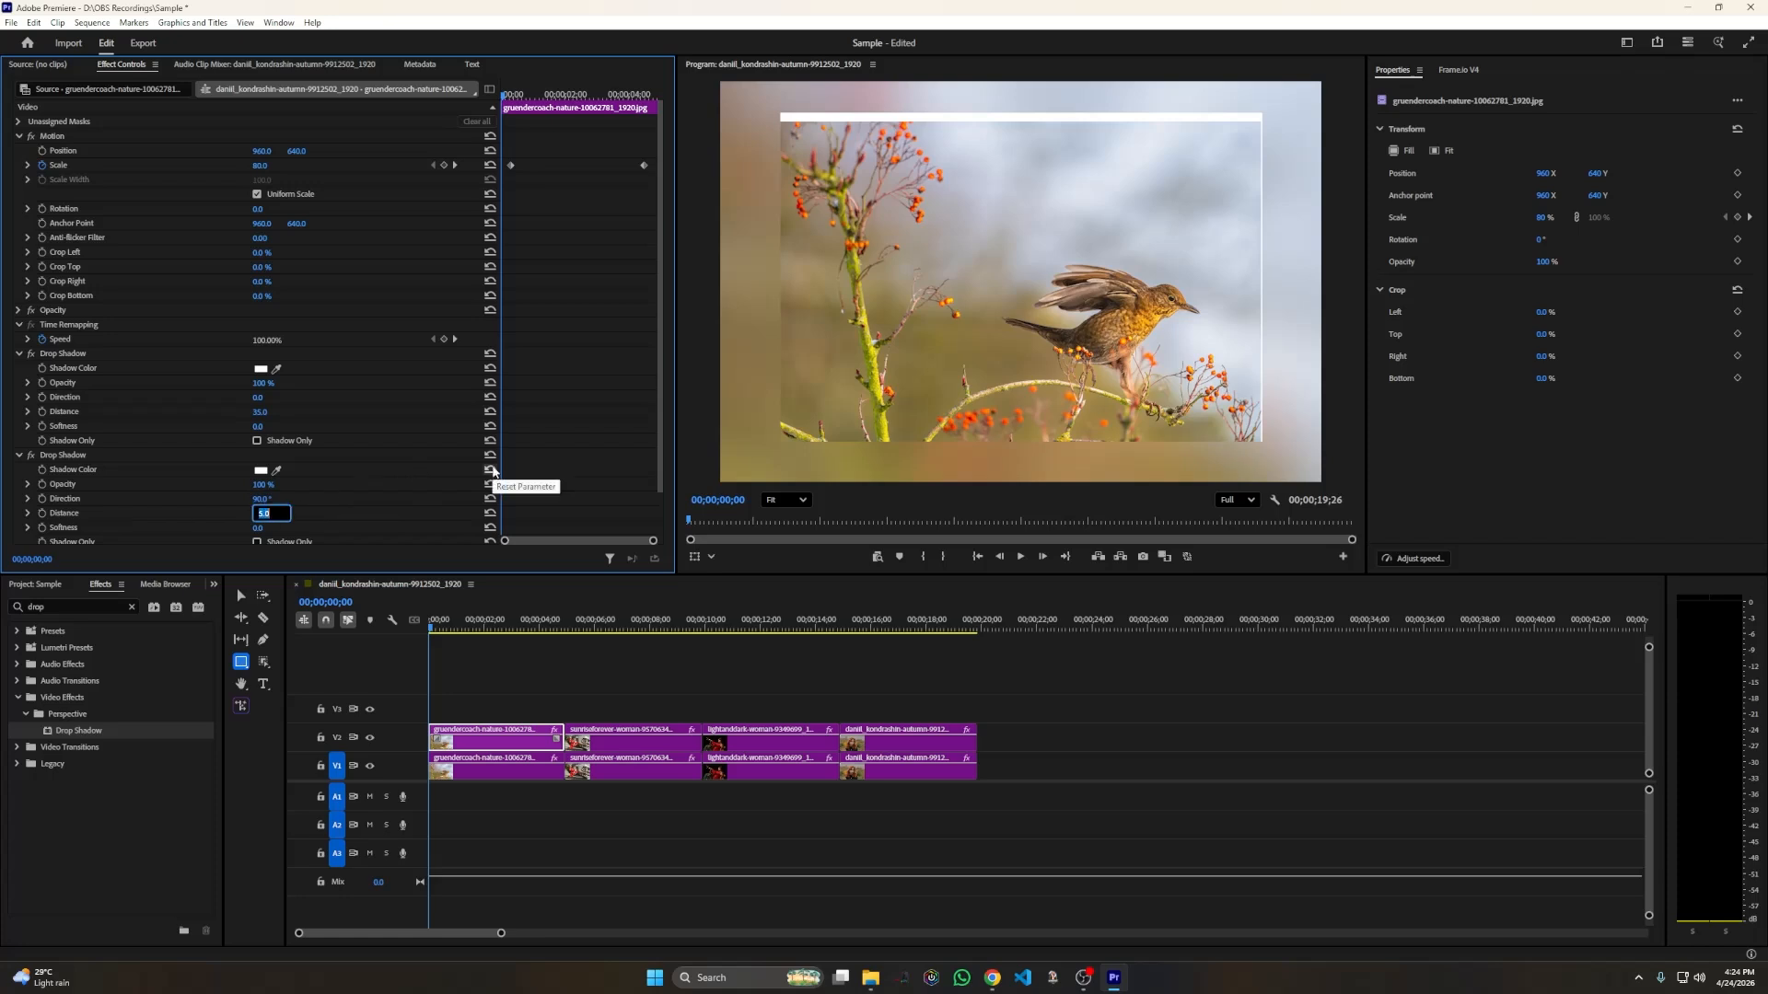
pyautogui.scroll(-2, 422, 440)
# Add a third Drop Shadow to the first V2 clip, sampling white from the existing border and setting opacity to 100%.
pyautogui.moveTo(79, 732); pyautogui.dragTo(497, 738)
pyautogui.scroll(-3, 284, 317)
pyautogui.click(276, 420)
pyautogui.click(847, 120)
pyautogui.moveTo(261, 434); pyautogui.dragTo(313, 434)
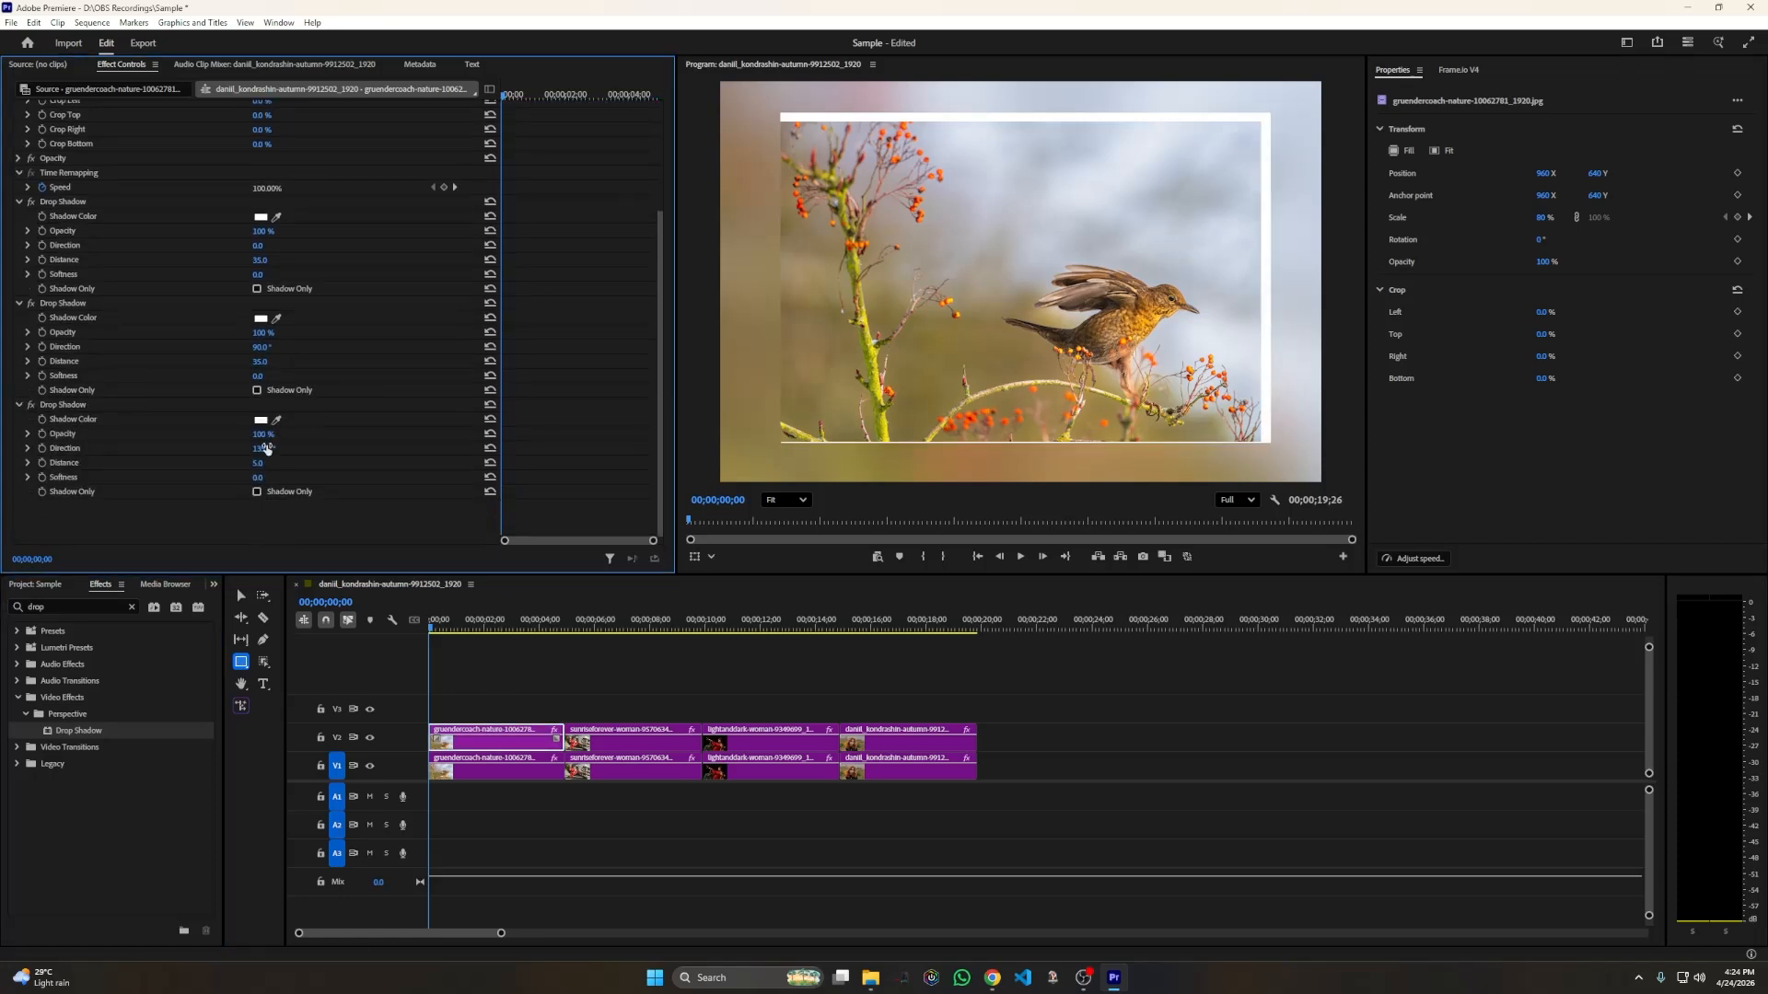
# Set the third Drop Shadow's direction to 180° and its distance to 35.
pyautogui.click(266, 449)
pyautogui.write('180')
pyautogui.press('Return')
pyautogui.click(260, 462)
pyautogui.write('35')
pyautogui.press('Return')
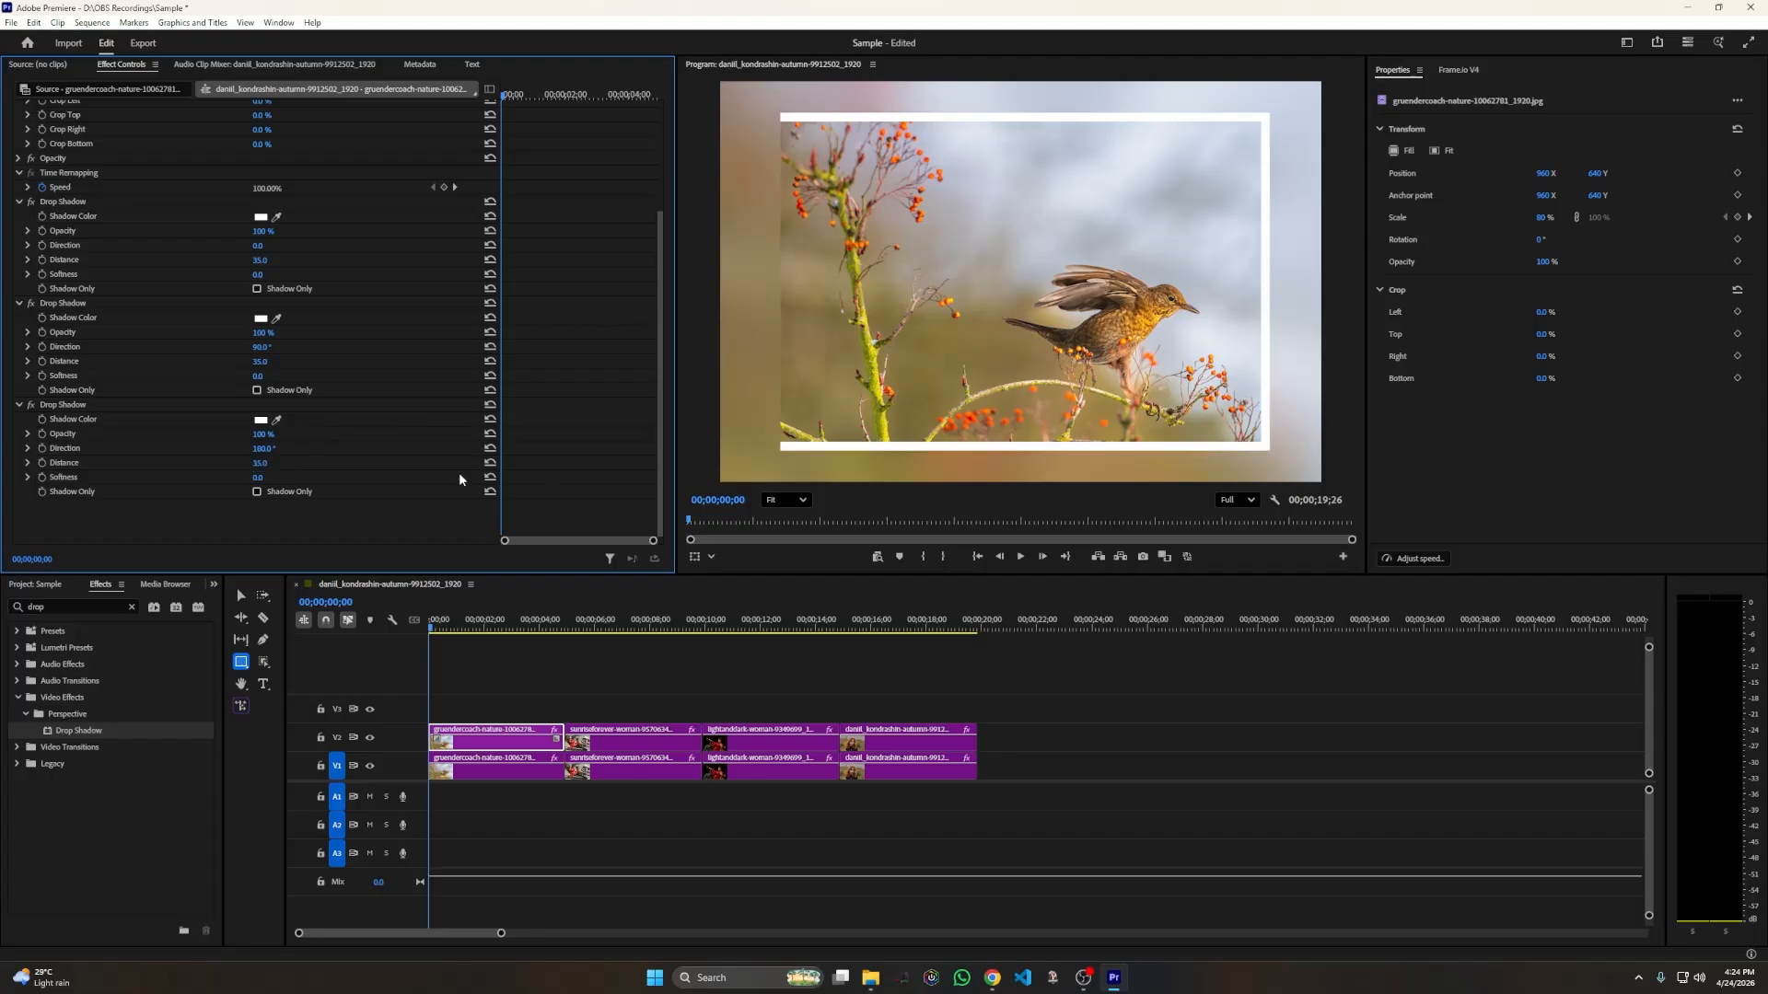
# Add a fourth Drop Shadow to the first V2 clip, sampling white from the lower border and setting opacity to 100%.
pyautogui.moveTo(78, 730); pyautogui.dragTo(478, 737)
pyautogui.scroll(-1, 380, 396)
pyautogui.scroll(-2, 379, 396)
pyautogui.click(276, 420)
pyautogui.click(801, 447)
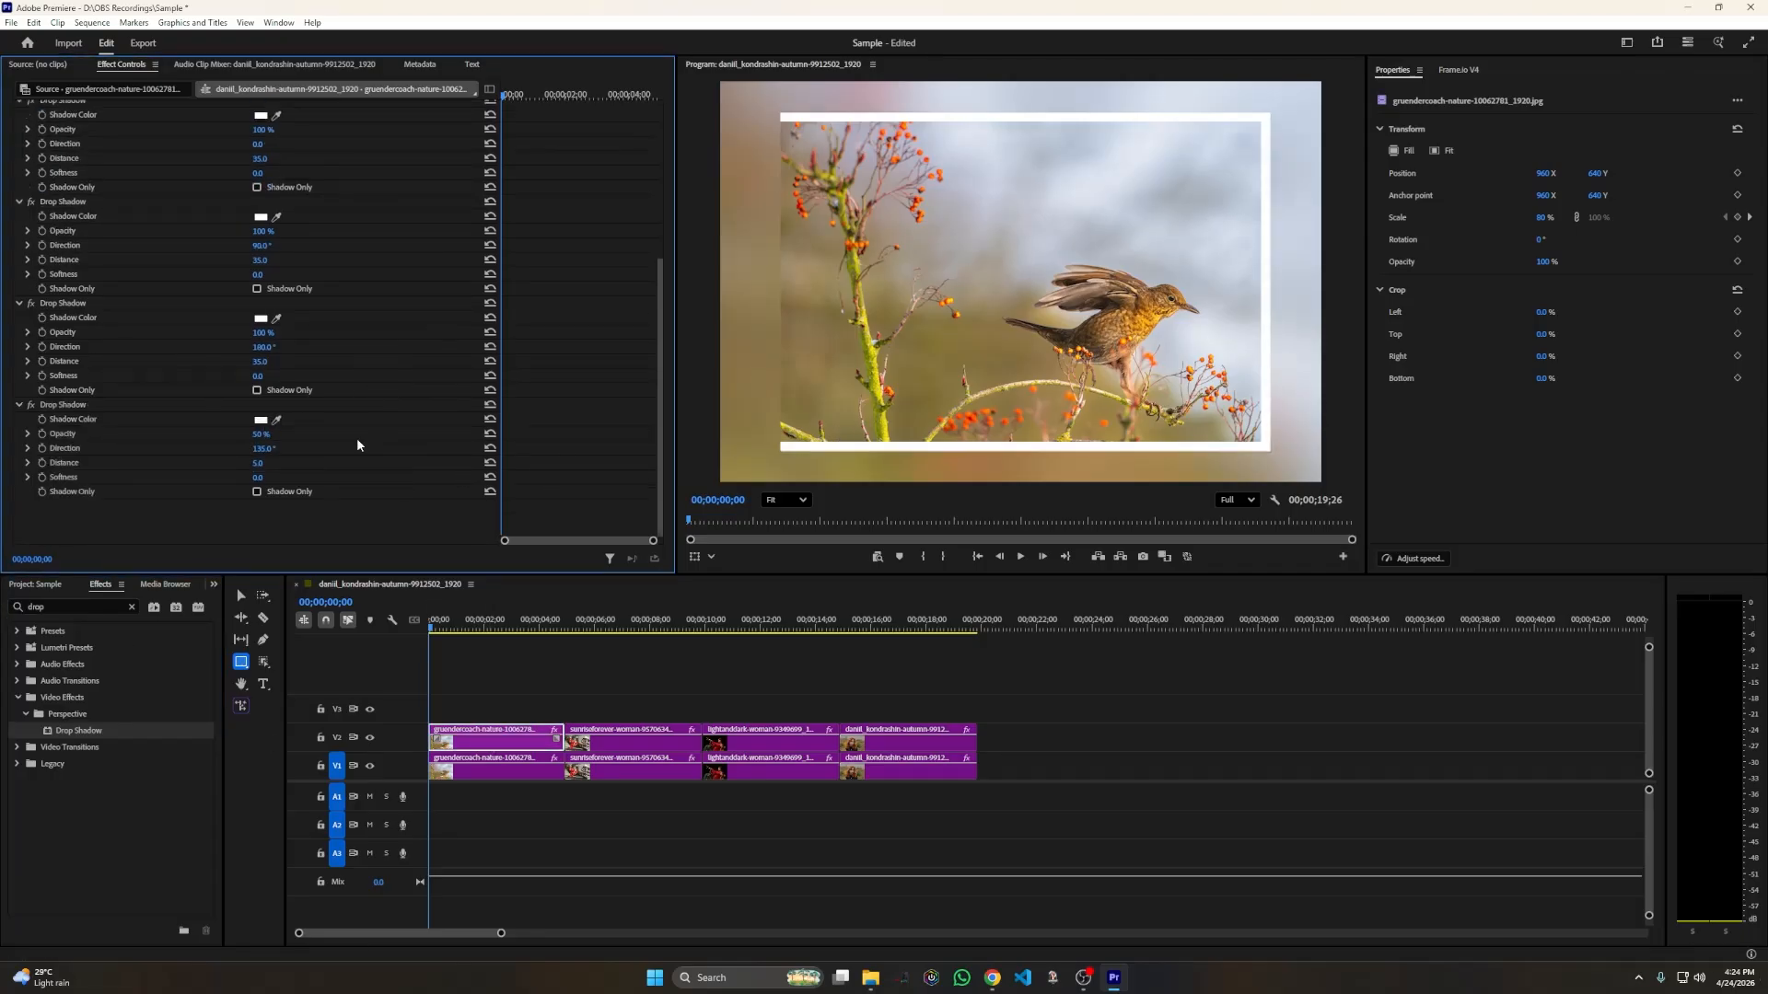
pyautogui.moveTo(261, 433); pyautogui.dragTo(313, 441)
# Set the fourth Drop Shadow's direction to 270° and its distance to 35.
pyautogui.click(263, 448)
pyautogui.write('270')
pyautogui.press('Tab')
pyautogui.write('35')
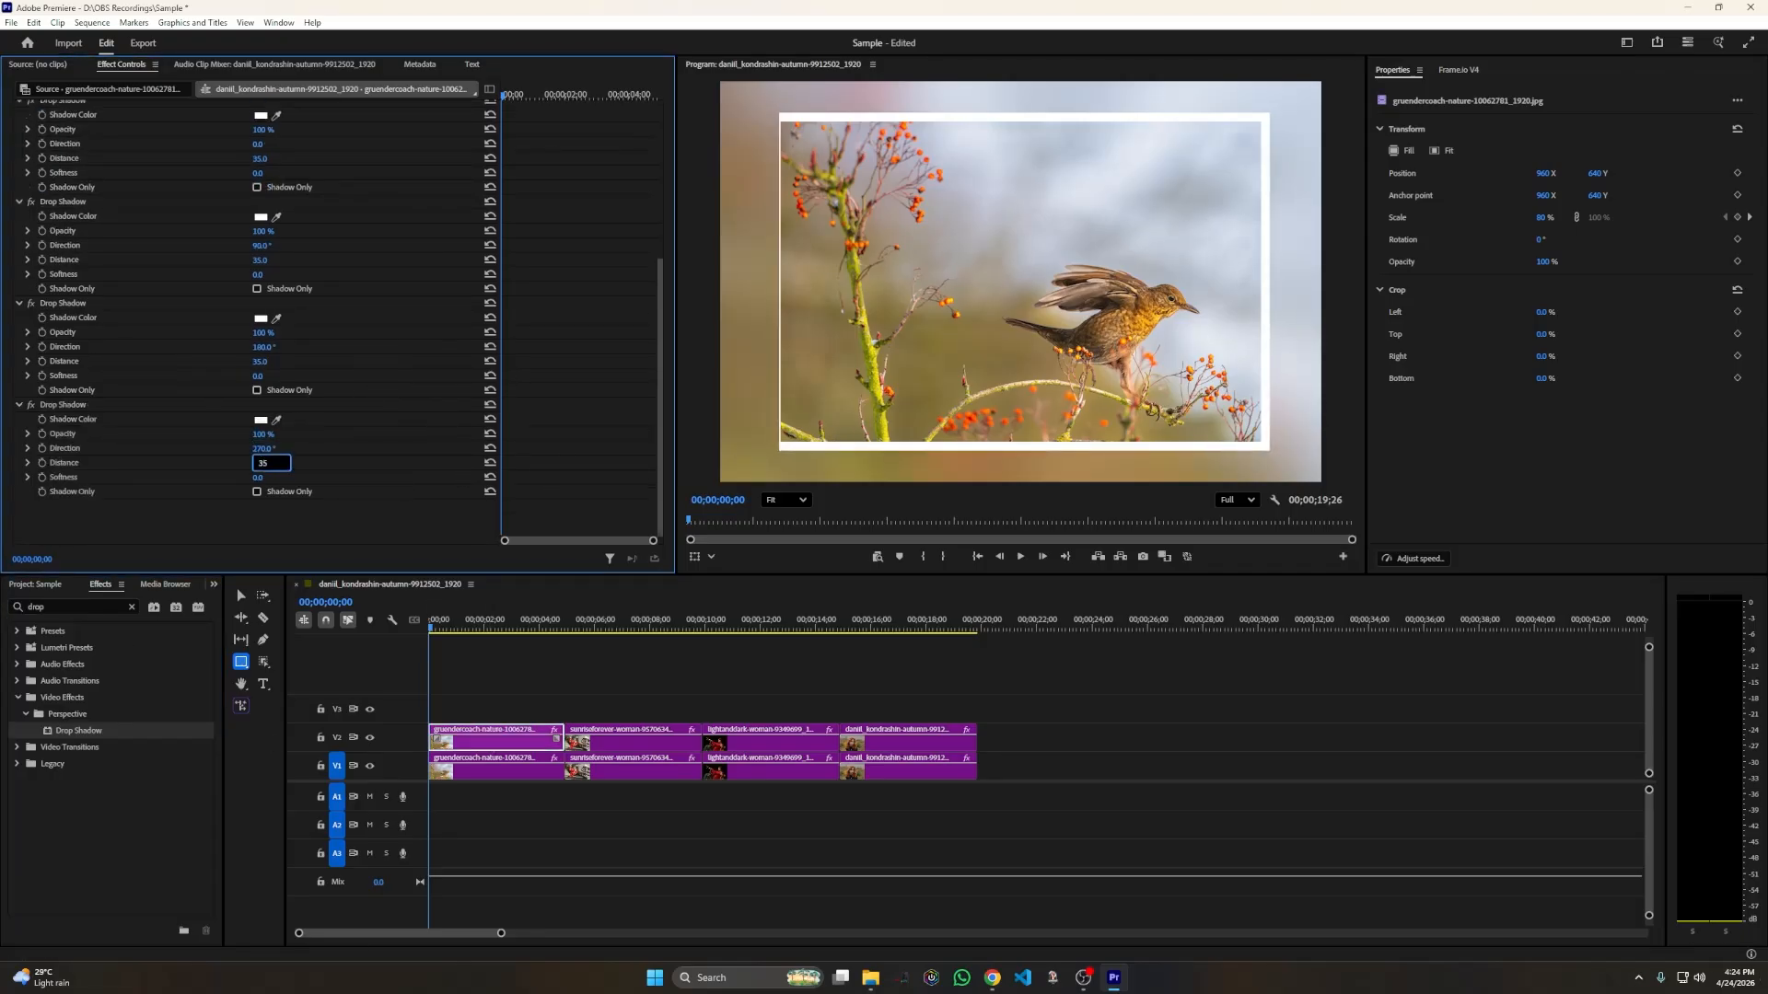
pyautogui.press('Return')
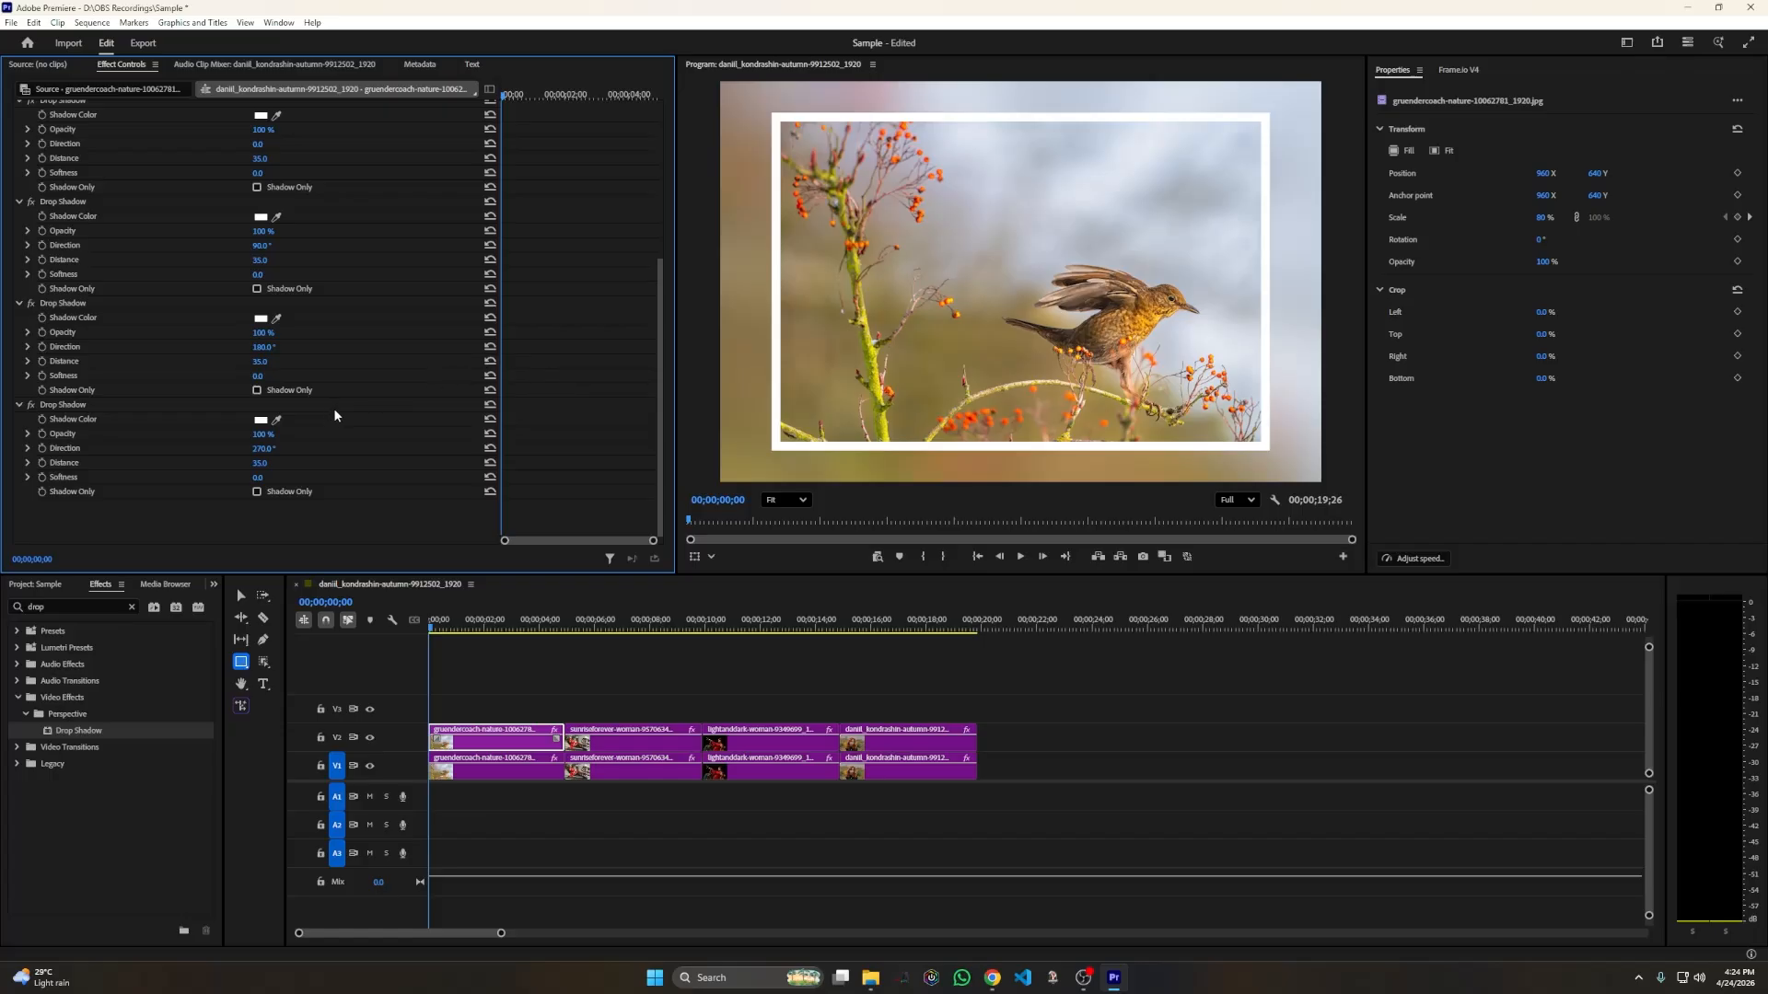
# Copy all four Drop Shadow effects from the first V2 clip and paste them onto the other three V2 clips.
pyautogui.scroll(1, 345, 425)
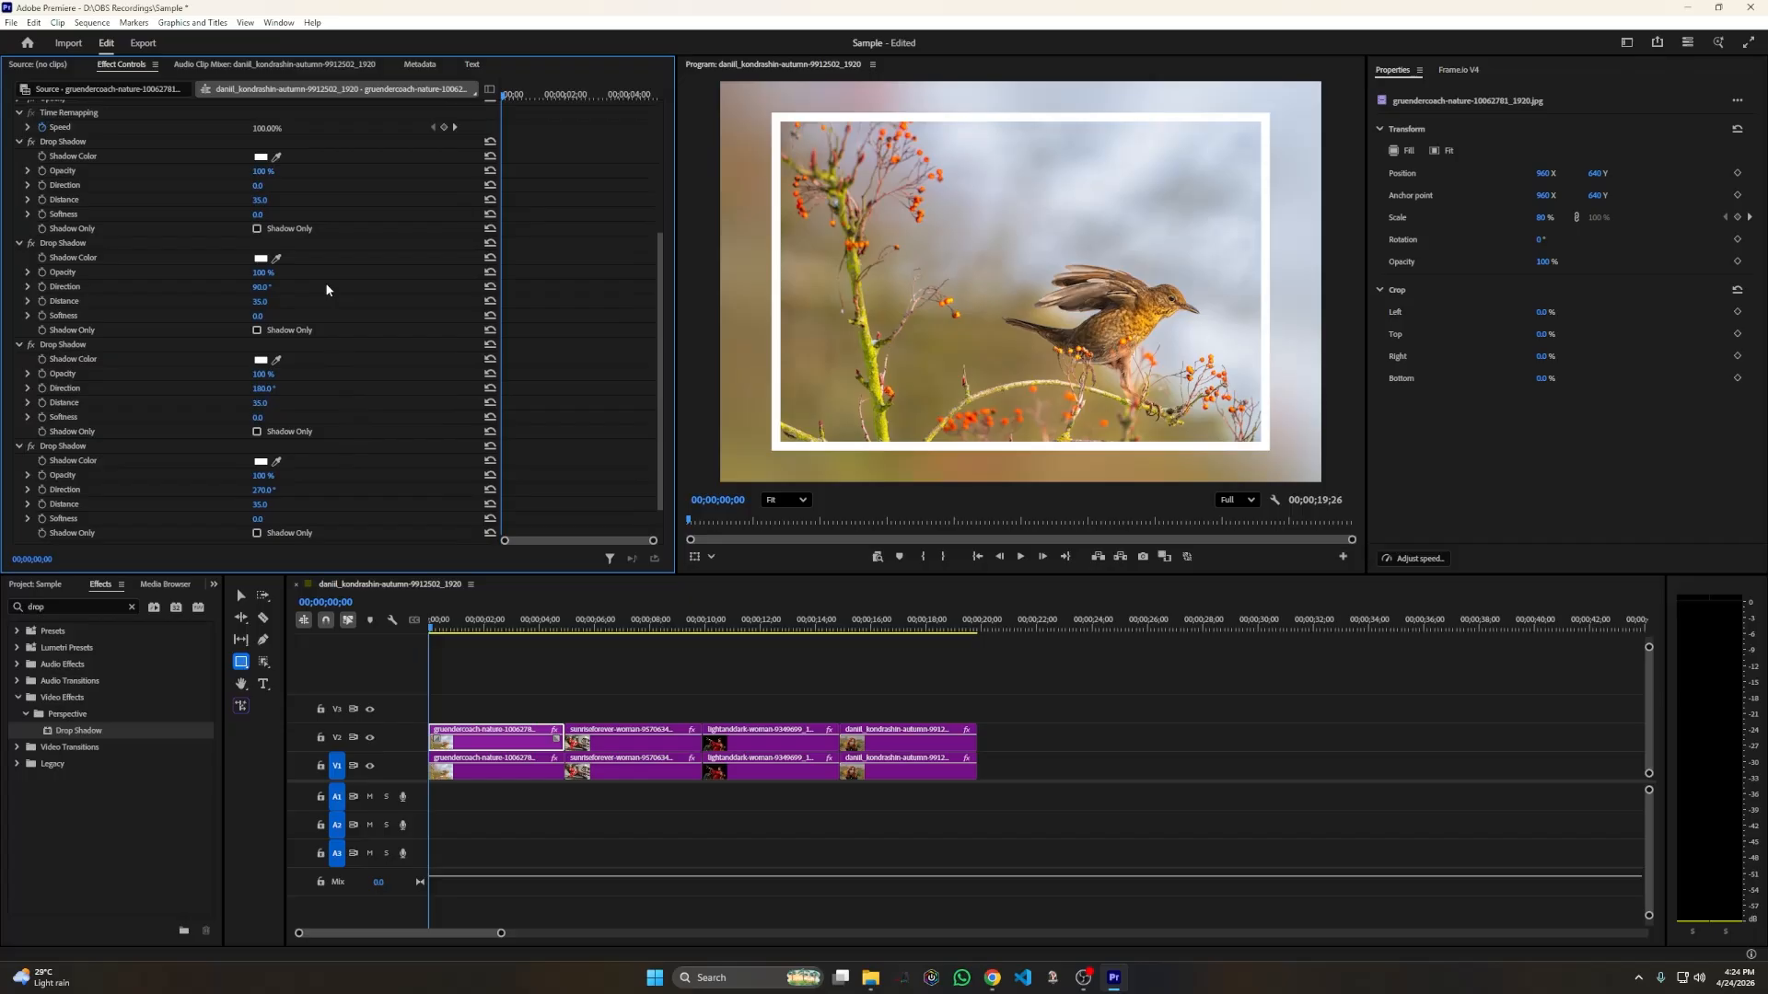
pyautogui.click(70, 144)
pyautogui.keyDown('ctrl'); pyautogui.click(65, 241); pyautogui.keyUp('ctrl')
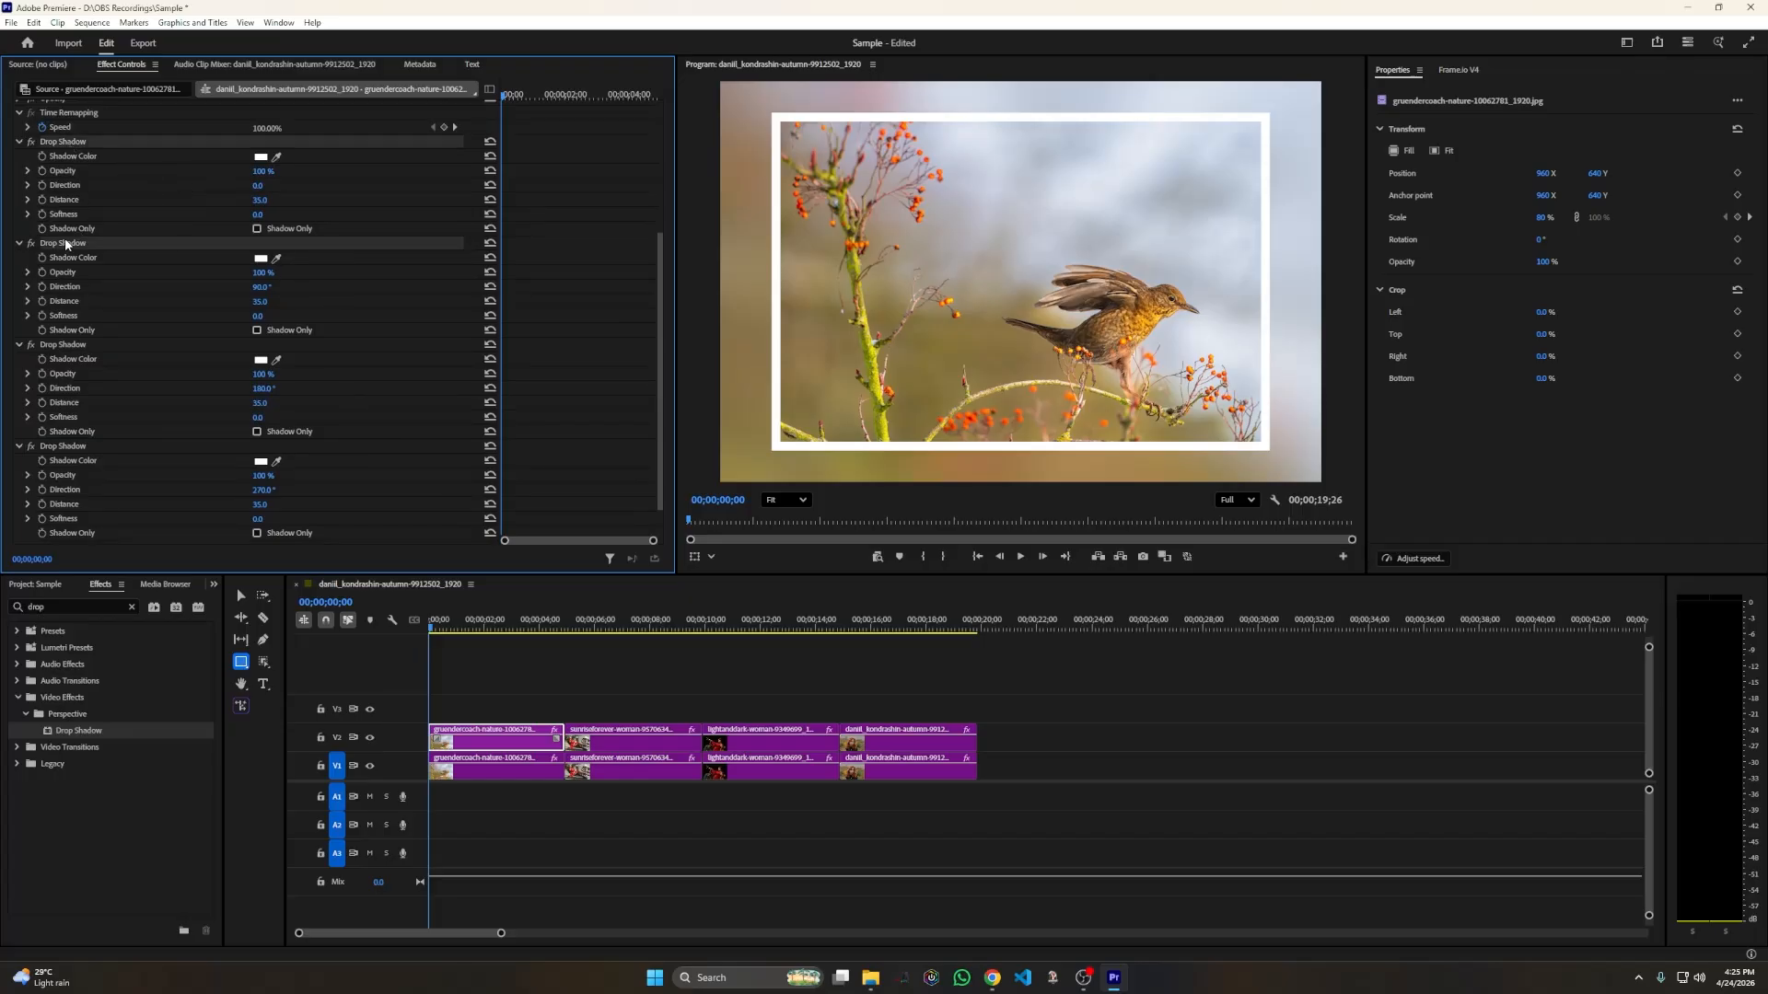
pyautogui.keyDown('ctrl'); pyautogui.click(66, 344); pyautogui.keyUp('ctrl')
pyautogui.keyDown('ctrl'); pyautogui.click(57, 445); pyautogui.keyUp('ctrl')
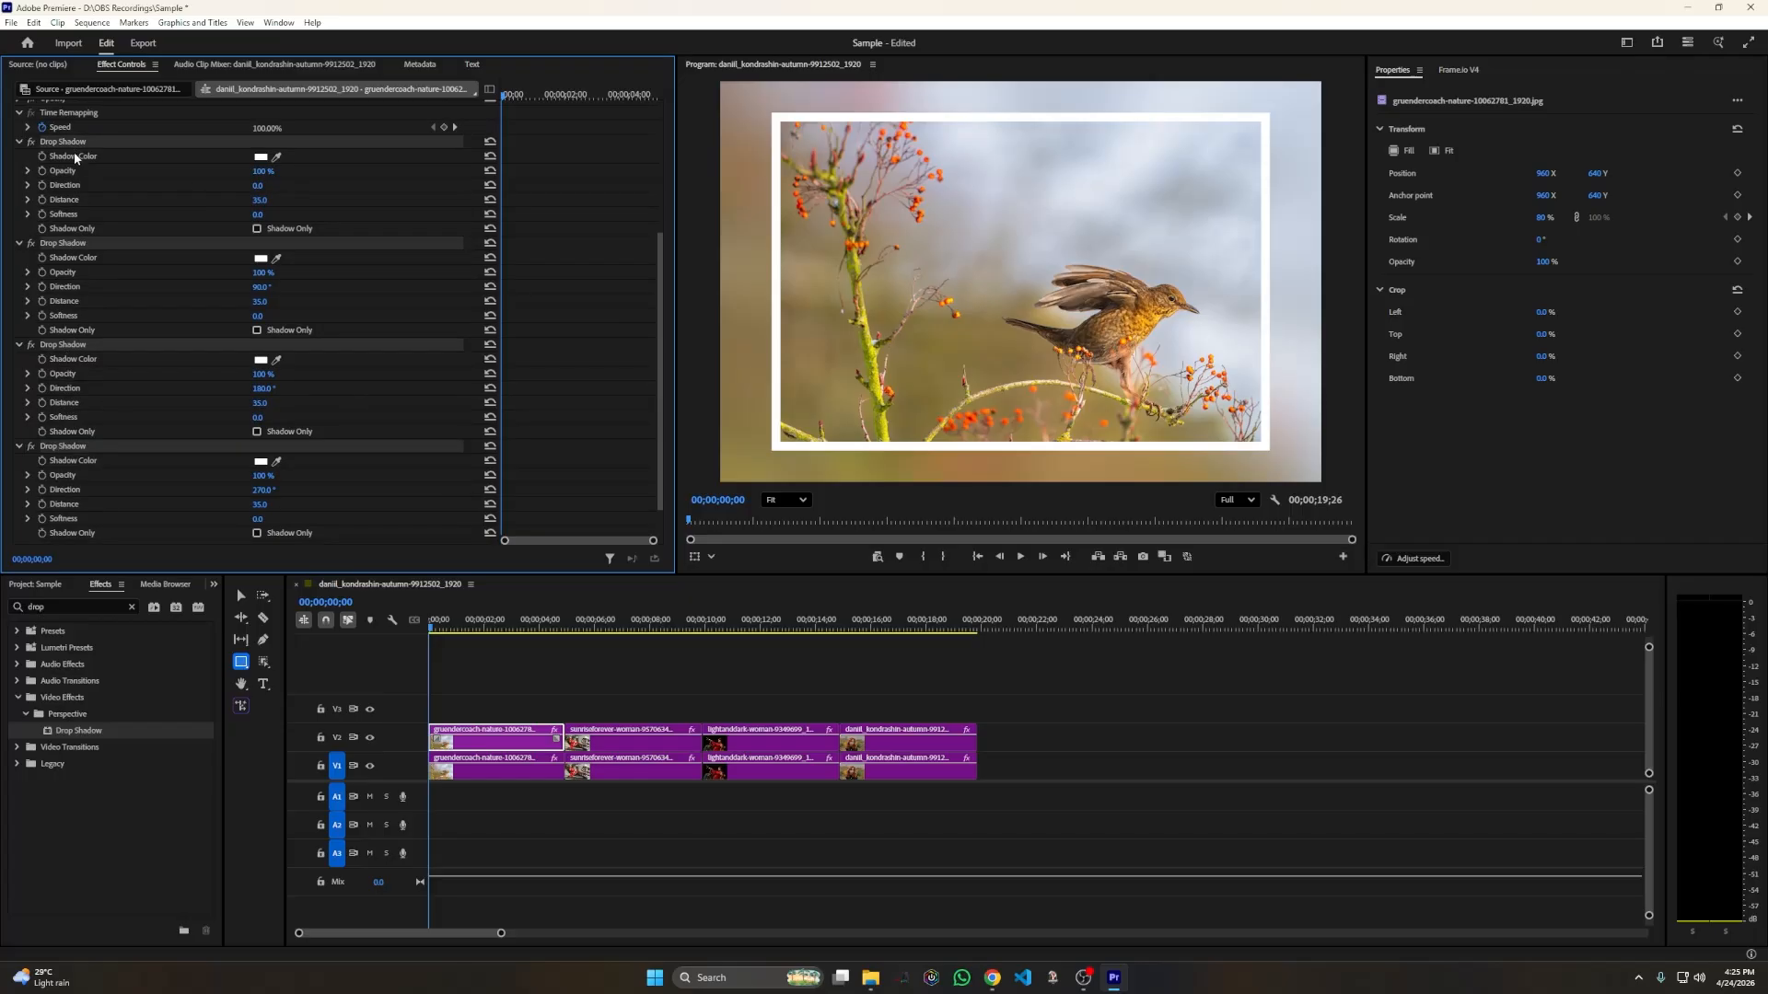
pyautogui.rightClick(58, 144)
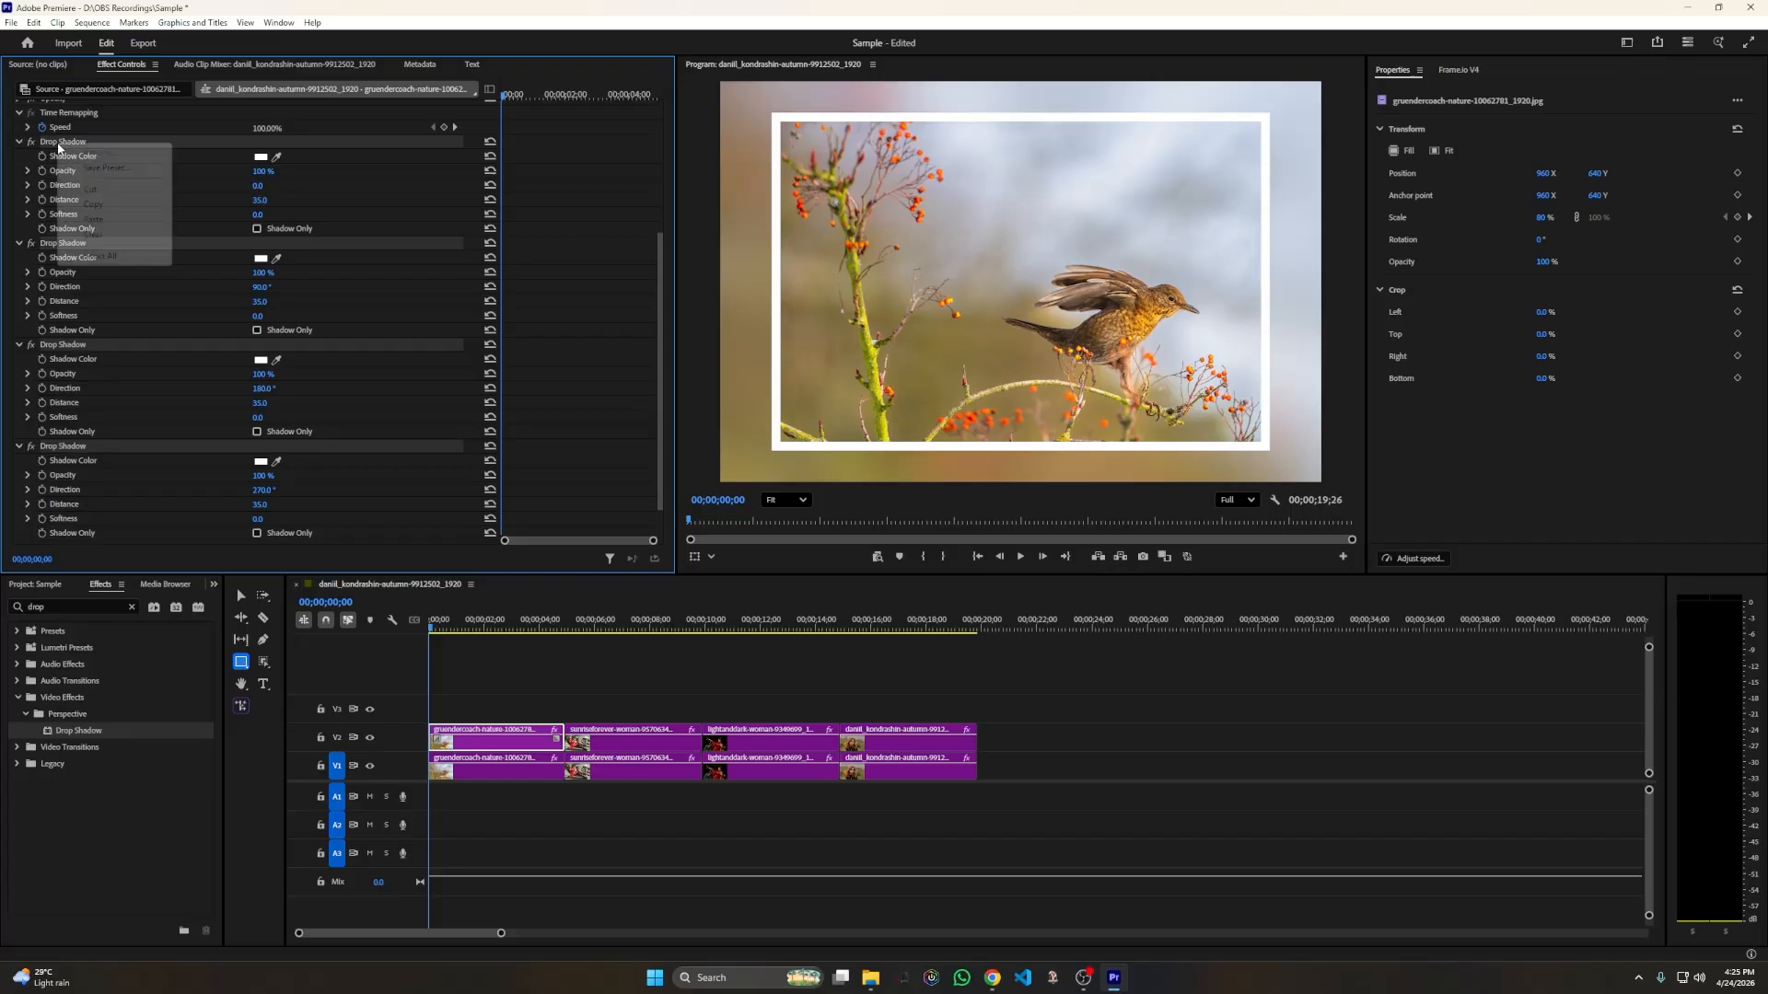
pyautogui.click(114, 205)
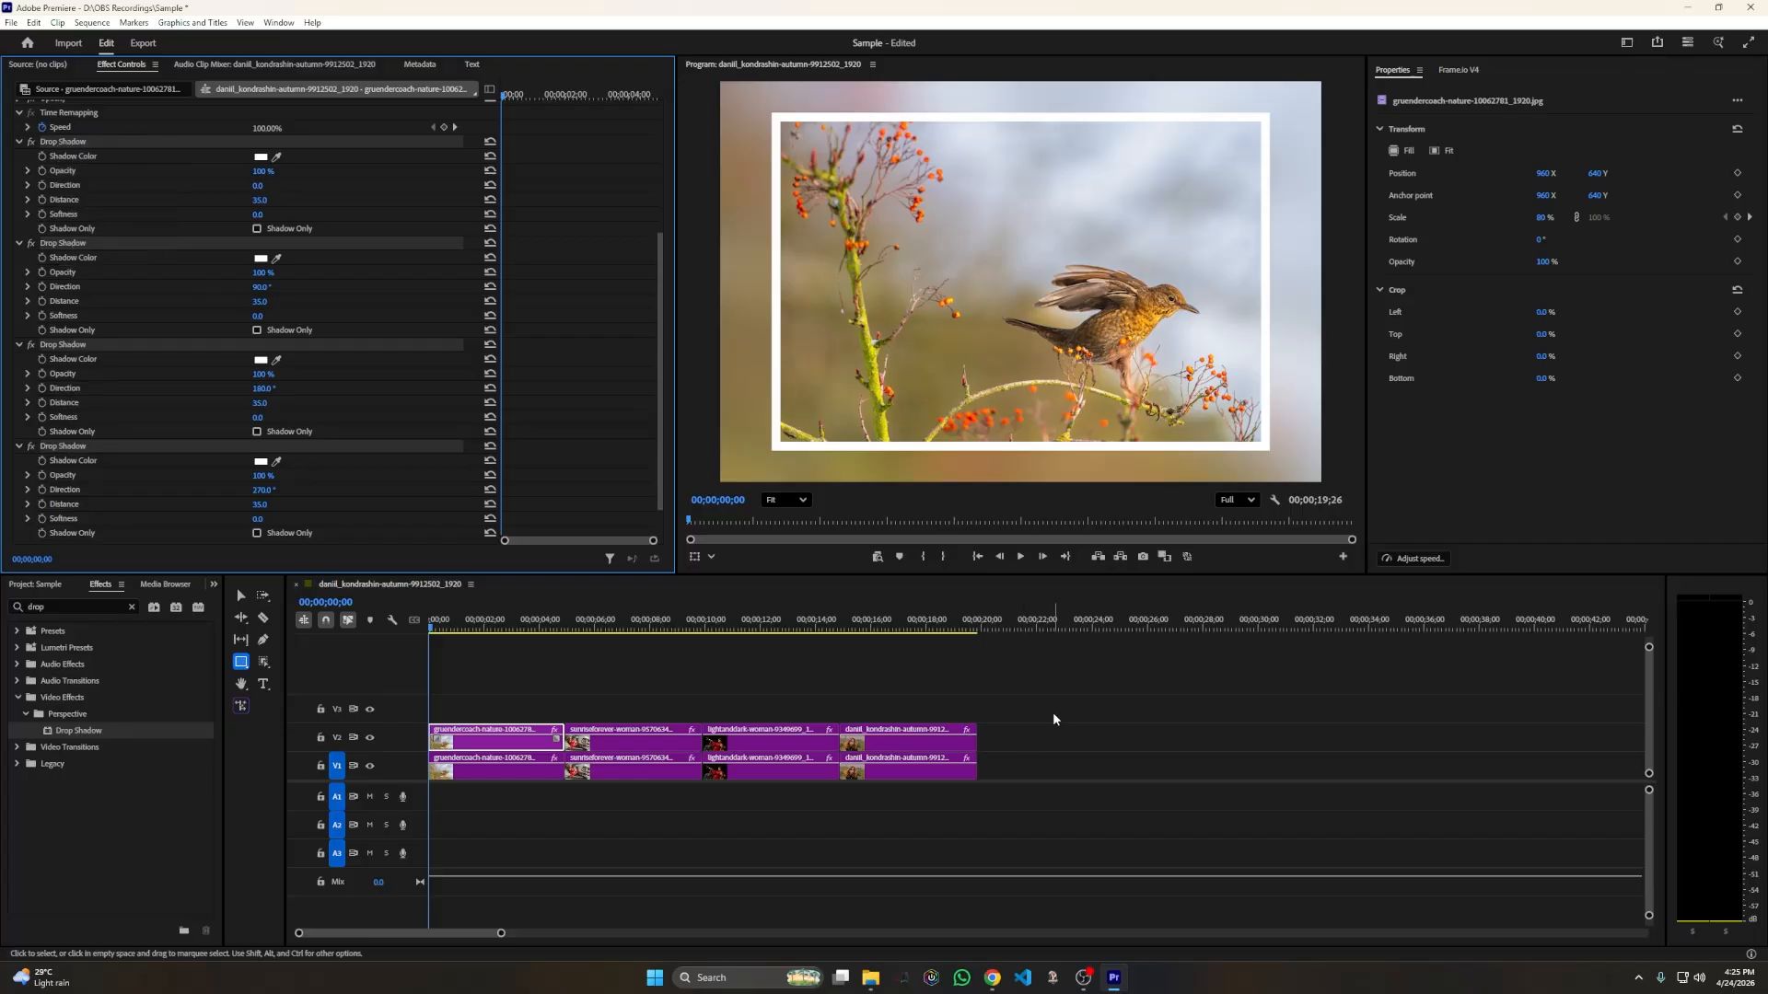
pyautogui.moveTo(1052, 711)
pyautogui.mouseDown()
pyautogui.moveTo(976, 730)
pyautogui.moveTo(660, 727)
pyautogui.moveTo(703, 694)
pyautogui.mouseUp()
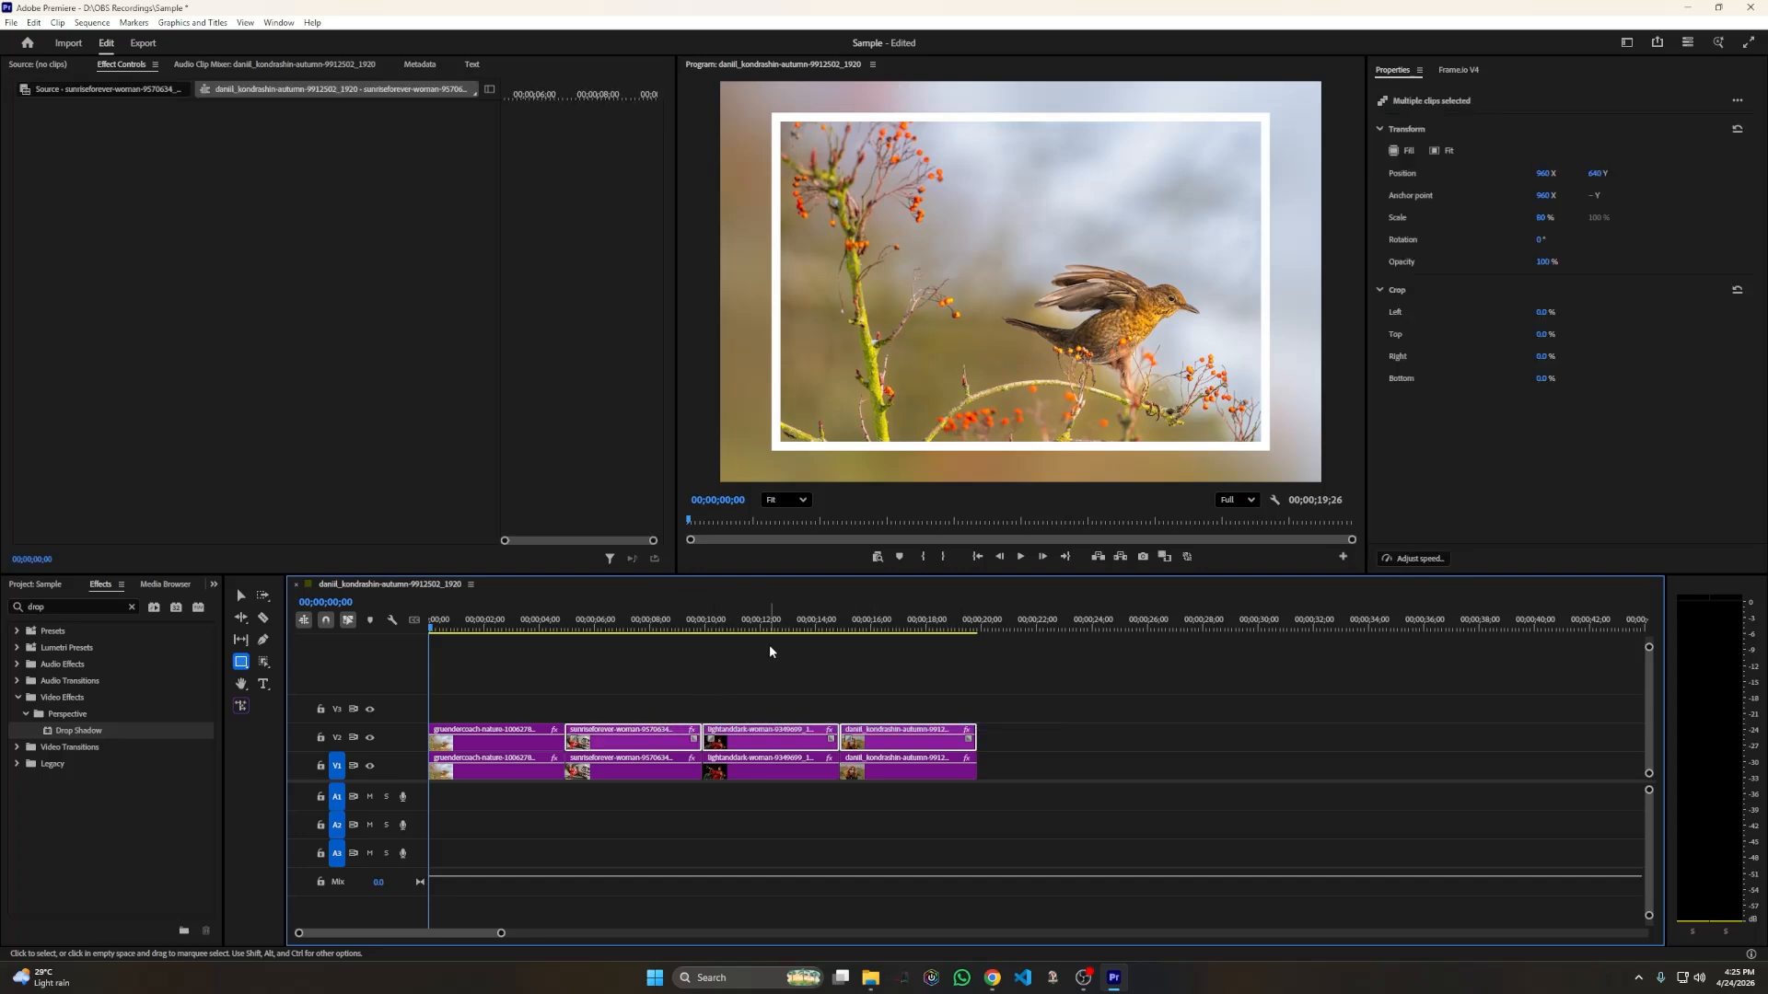
pyautogui.moveTo(493, 628); pyautogui.dragTo(500, 716)
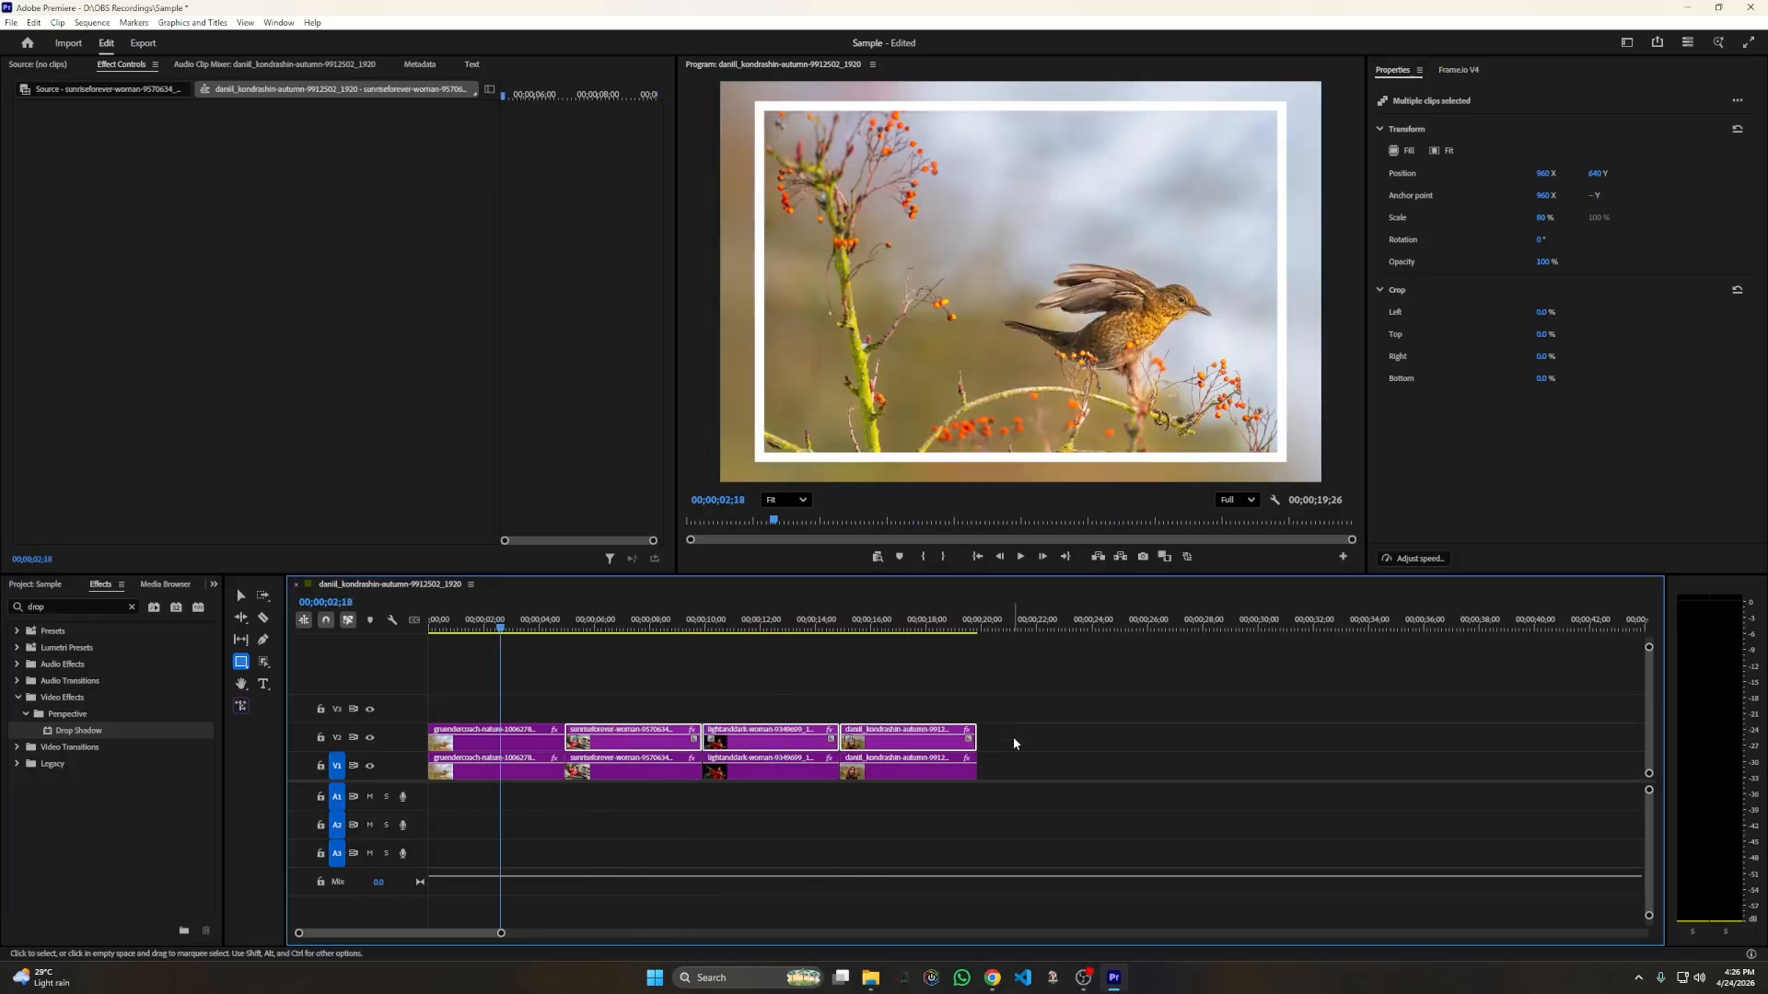
# Add a fifth Drop Shadow to the first V2 clip, keeping it black, and set its opacity to 100%.
pyautogui.click(478, 746)
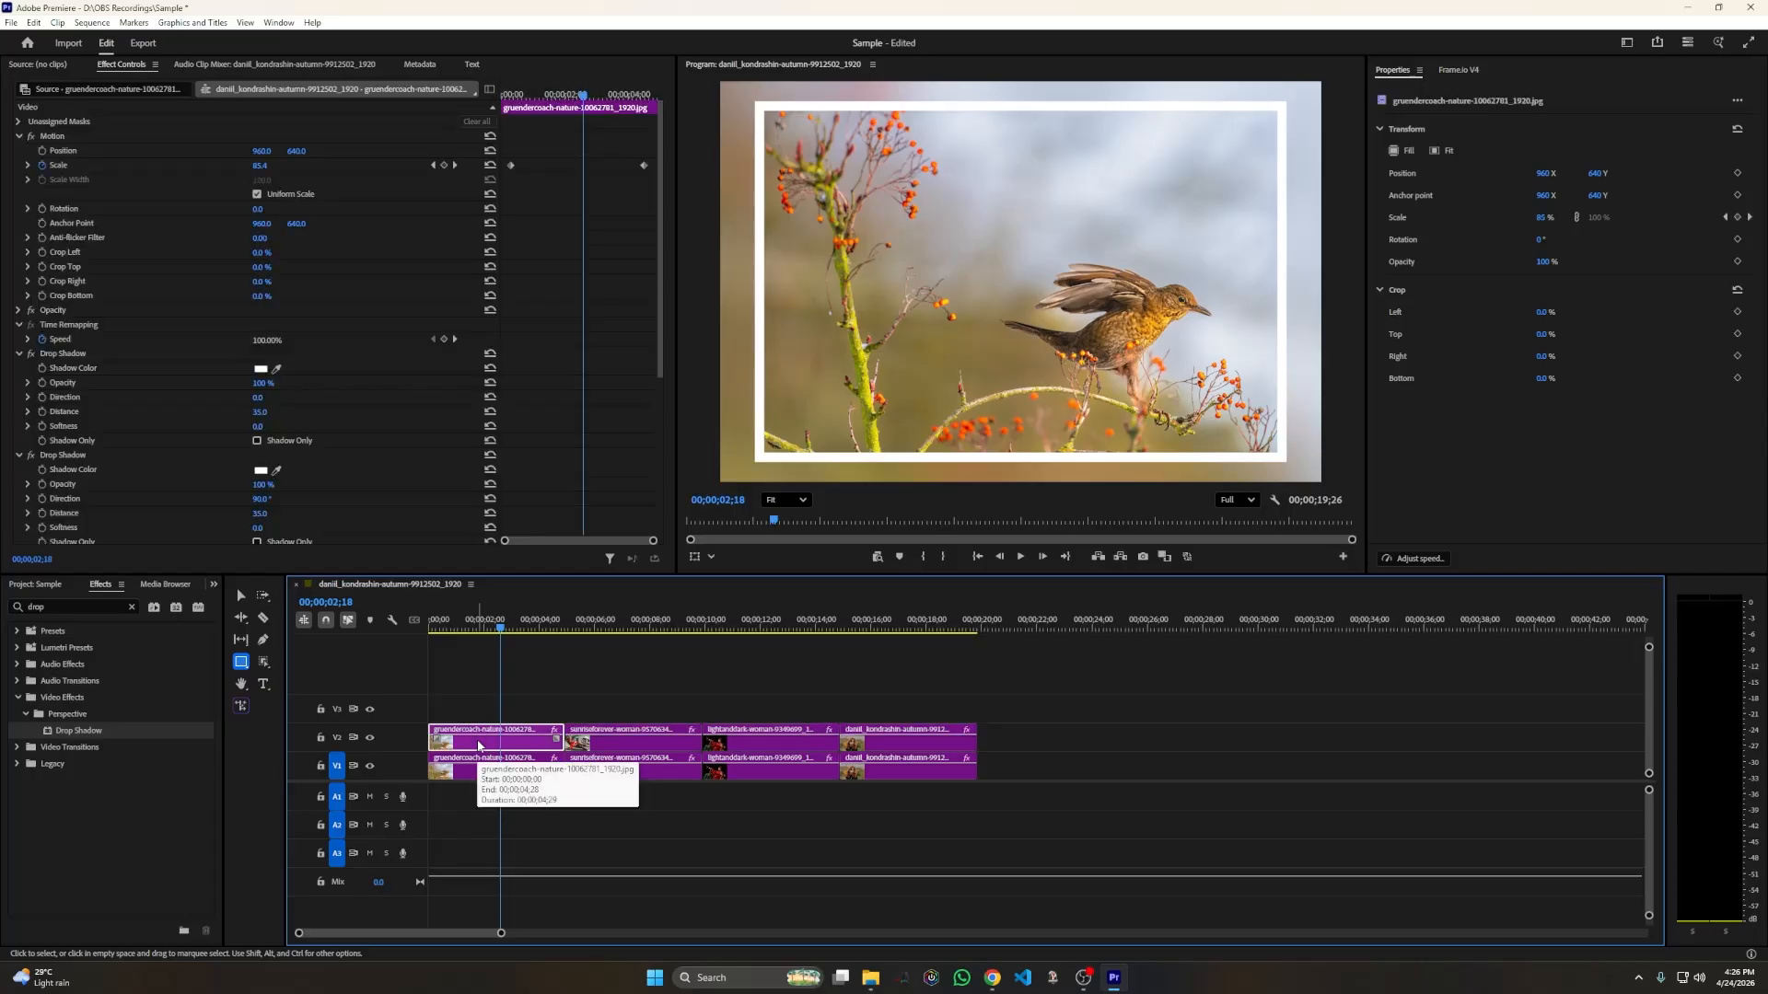
pyautogui.moveTo(81, 730); pyautogui.dragTo(471, 742)
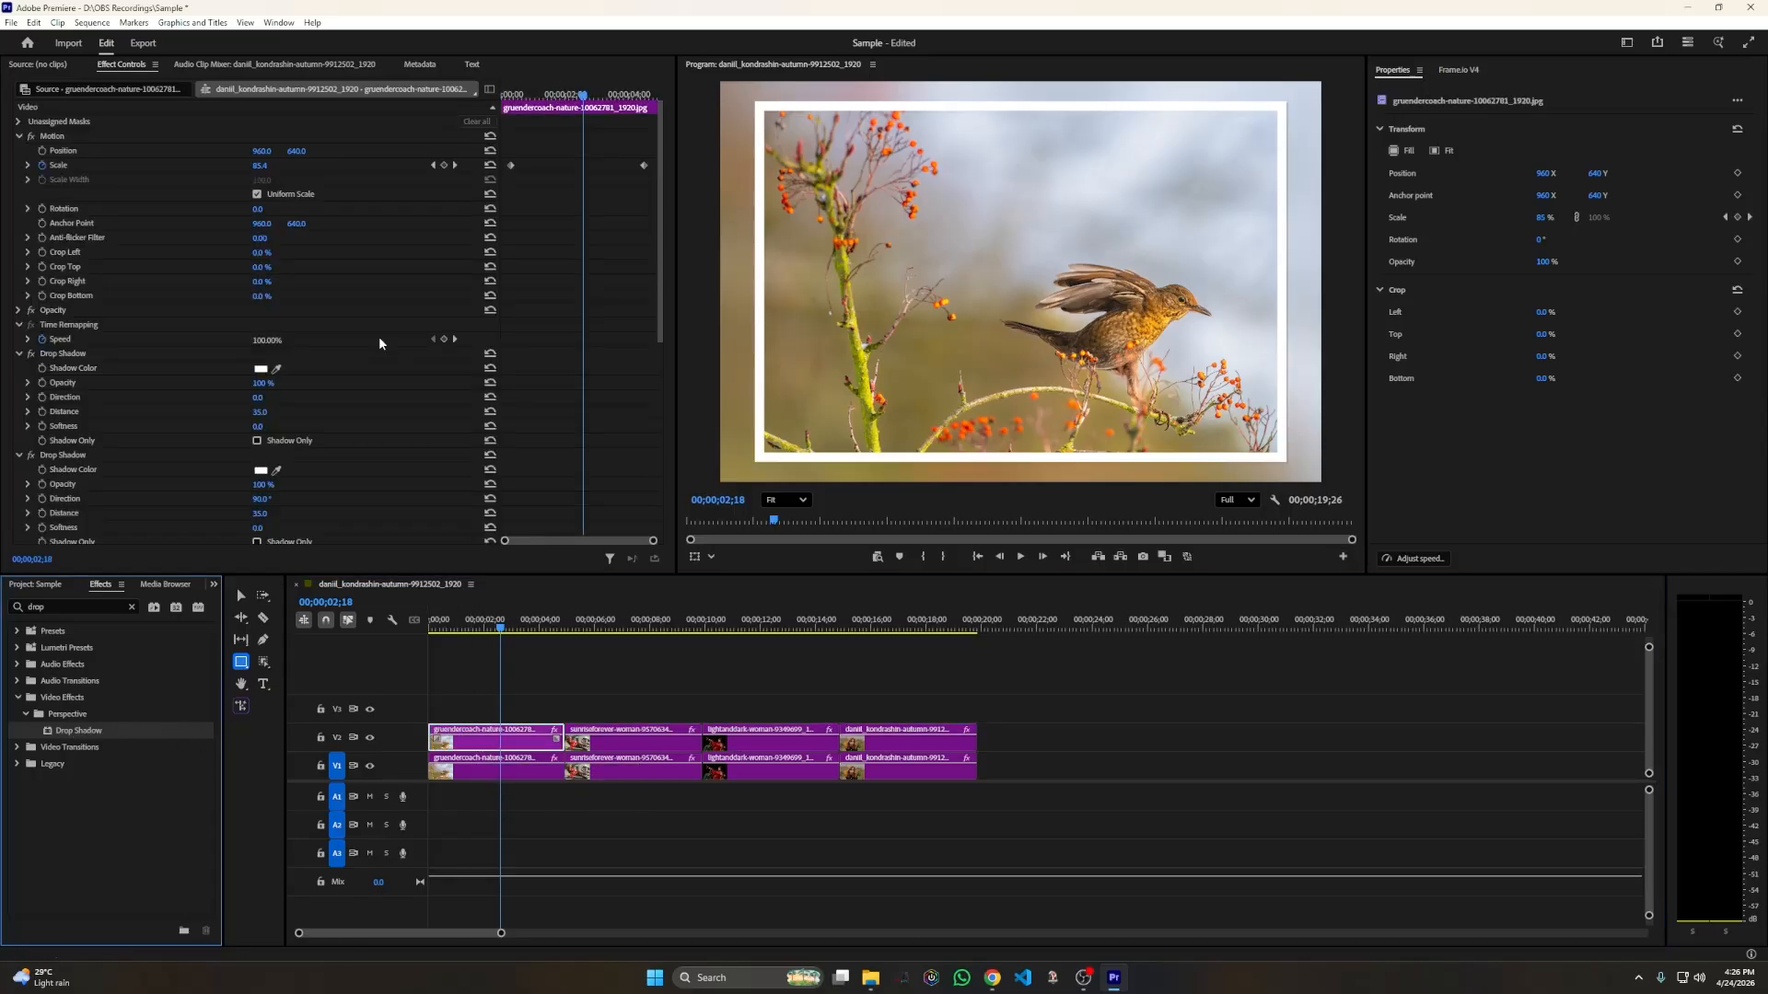
pyautogui.scroll(-6, 307, 320)
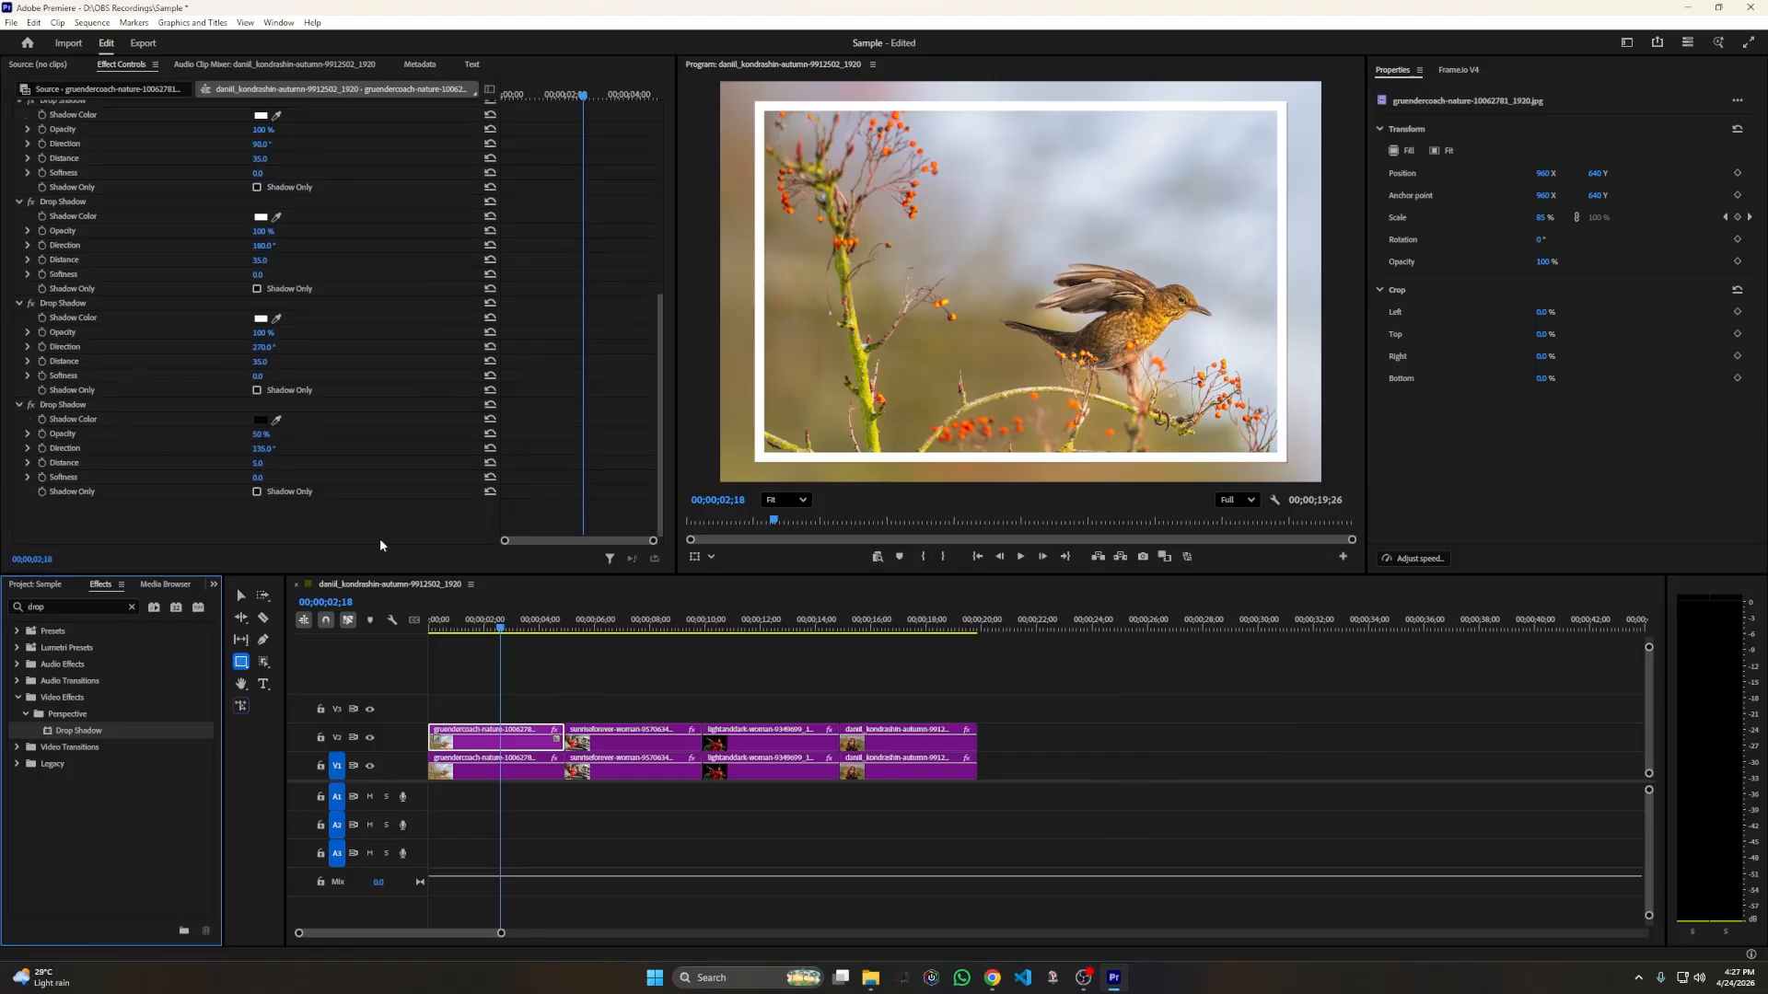
pyautogui.moveTo(262, 435); pyautogui.dragTo(317, 435)
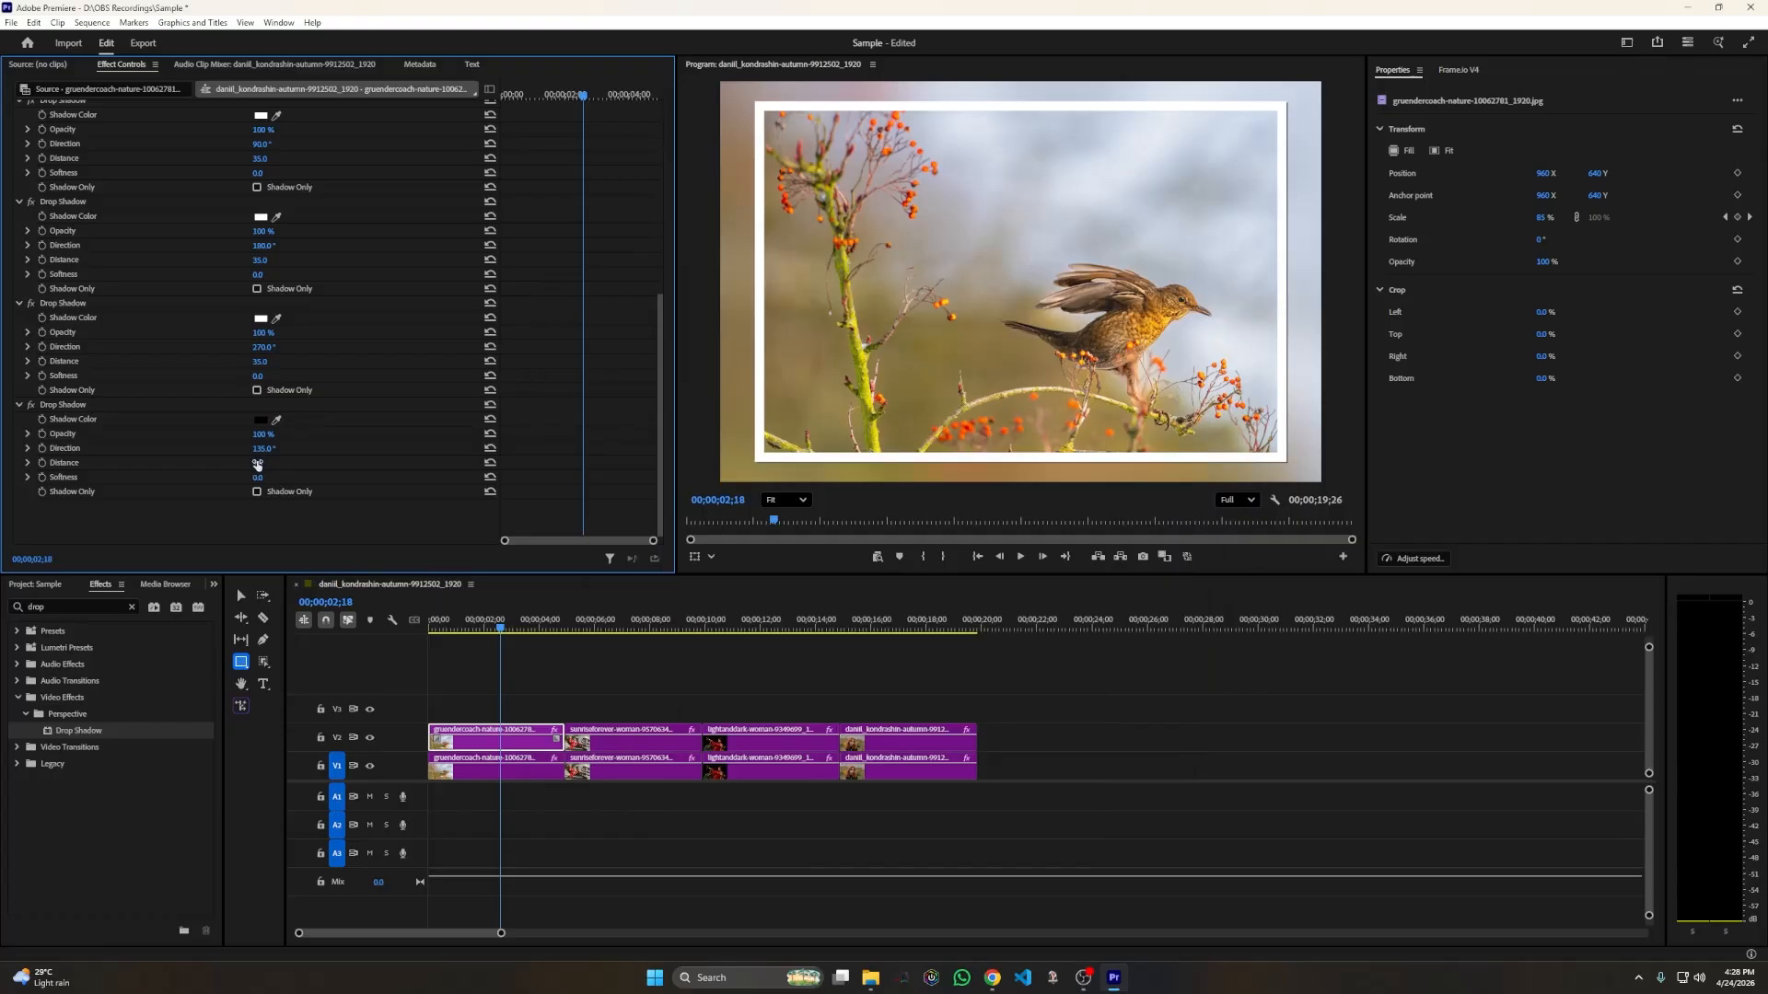
# Set the black Drop Shadow's distance to 85 and its softness to 135.
pyautogui.write('30')
pyautogui.press('Return')
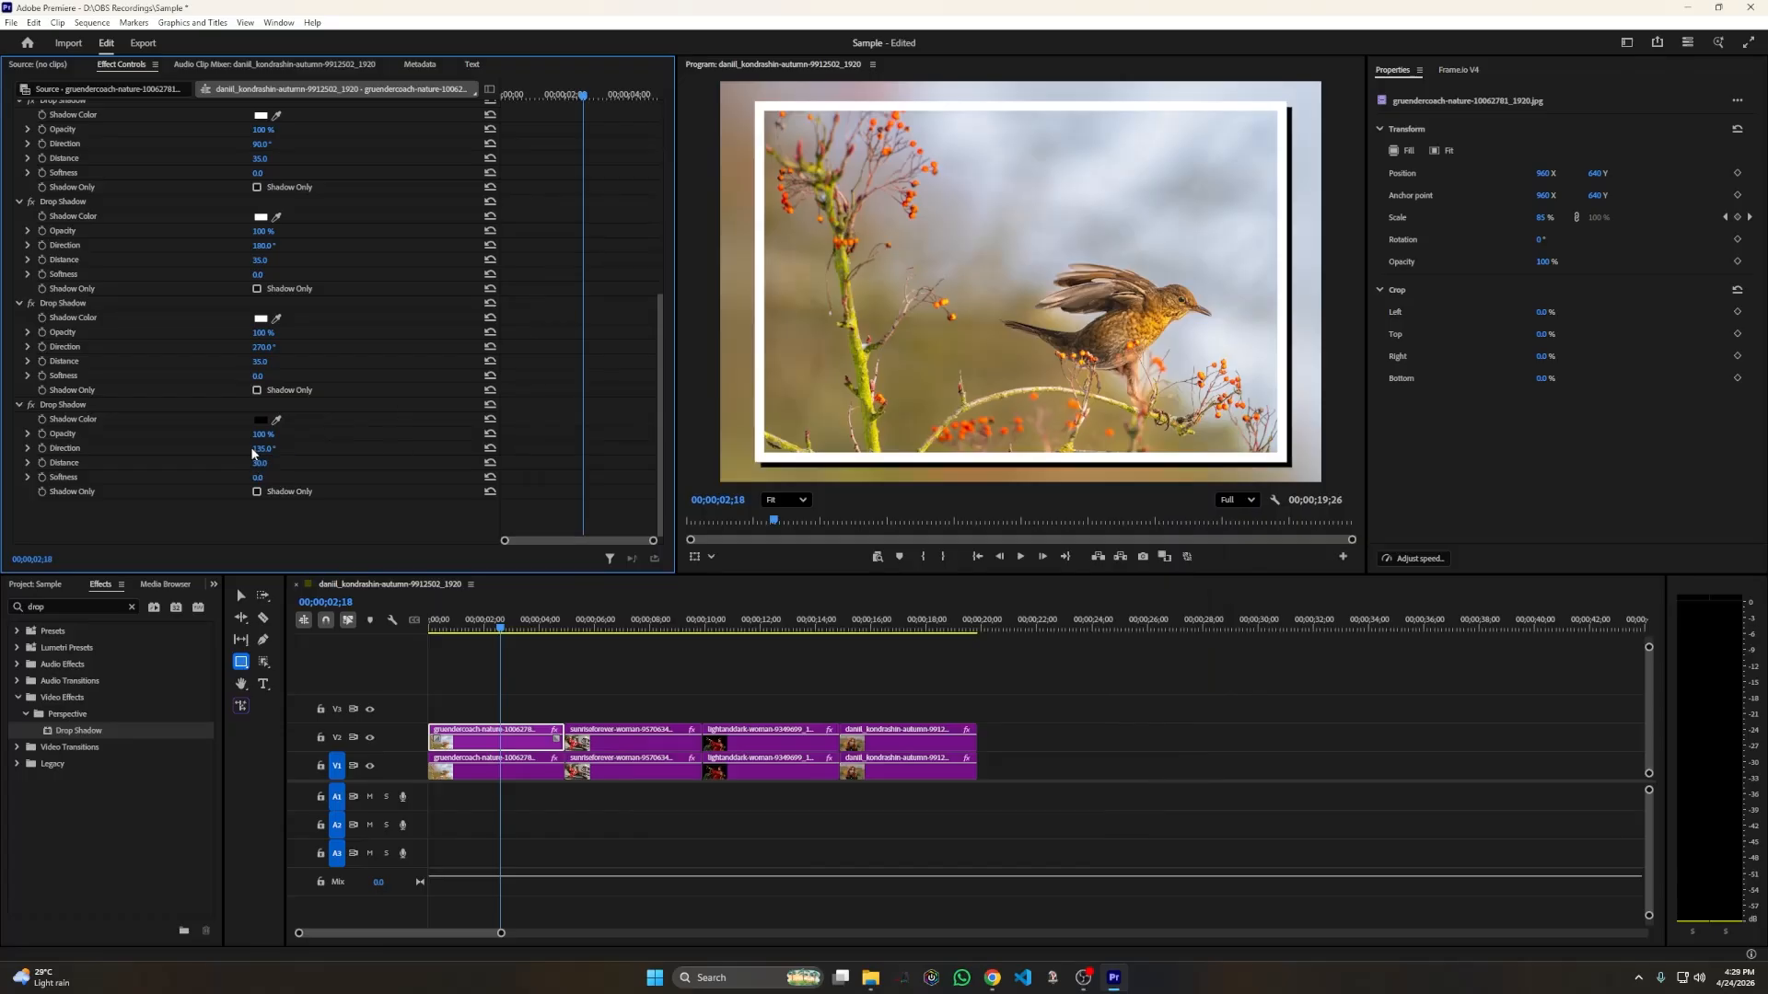
pyautogui.click(261, 478)
pyautogui.press('Return')
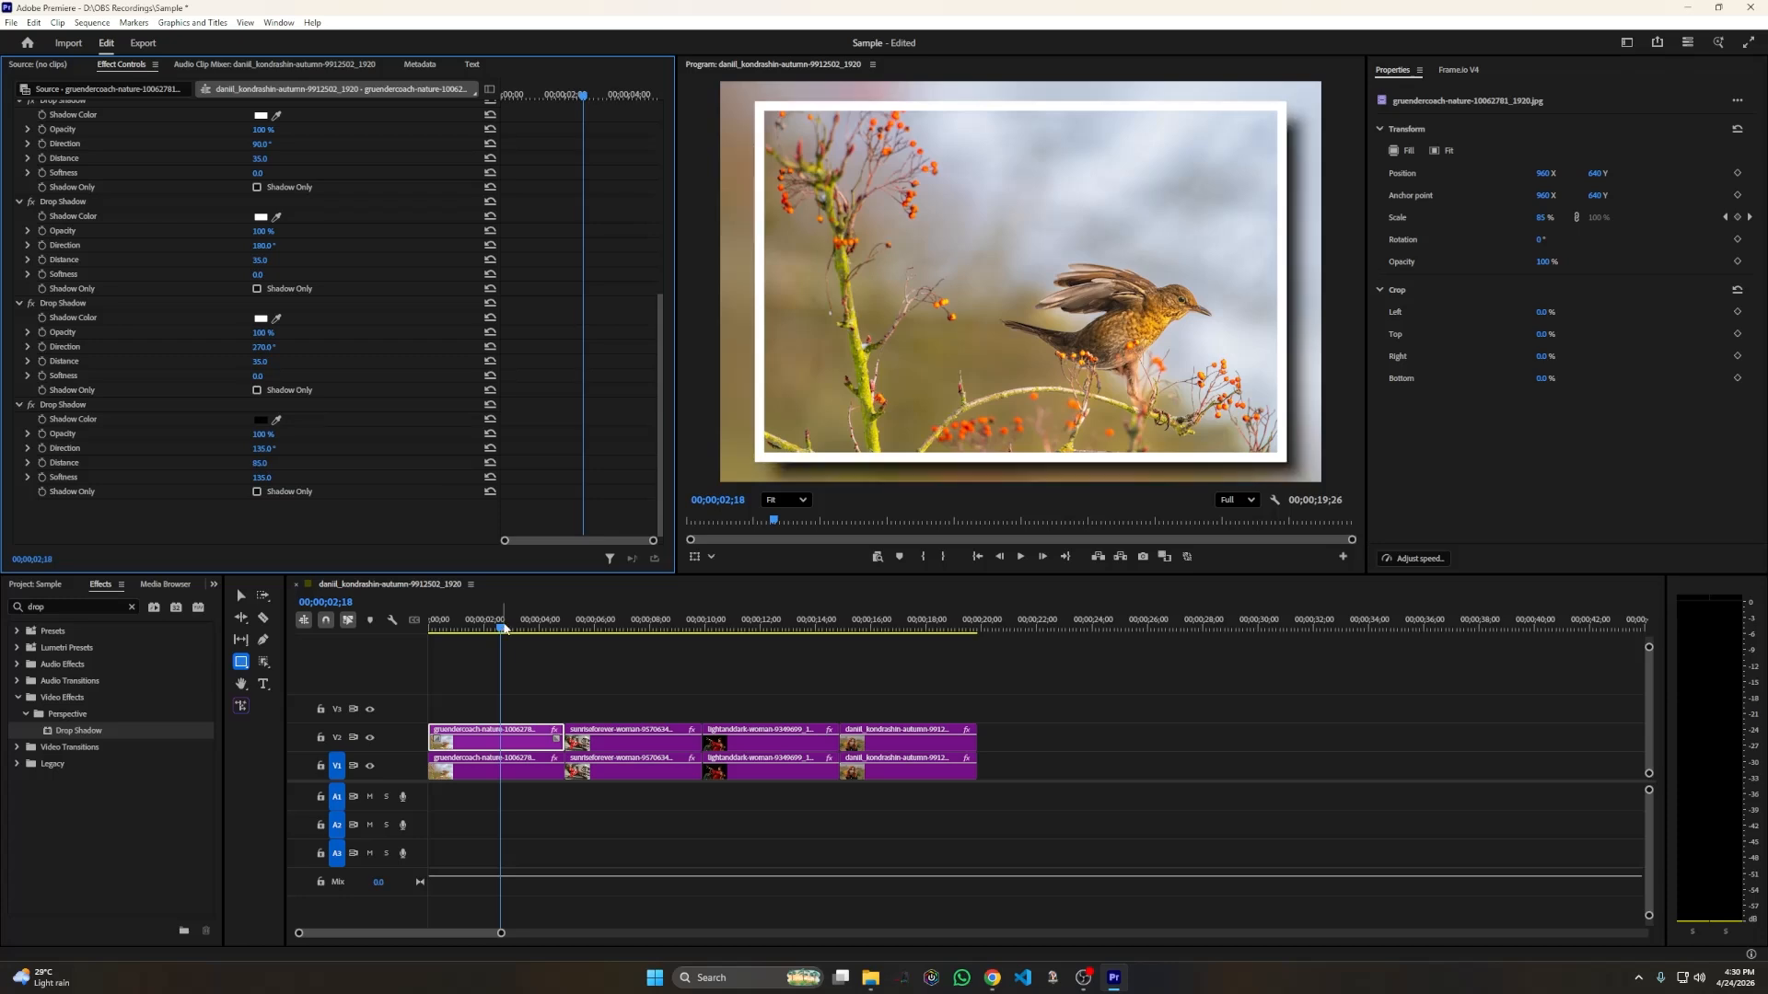
pyautogui.moveTo(504, 629); pyautogui.dragTo(506, 733)
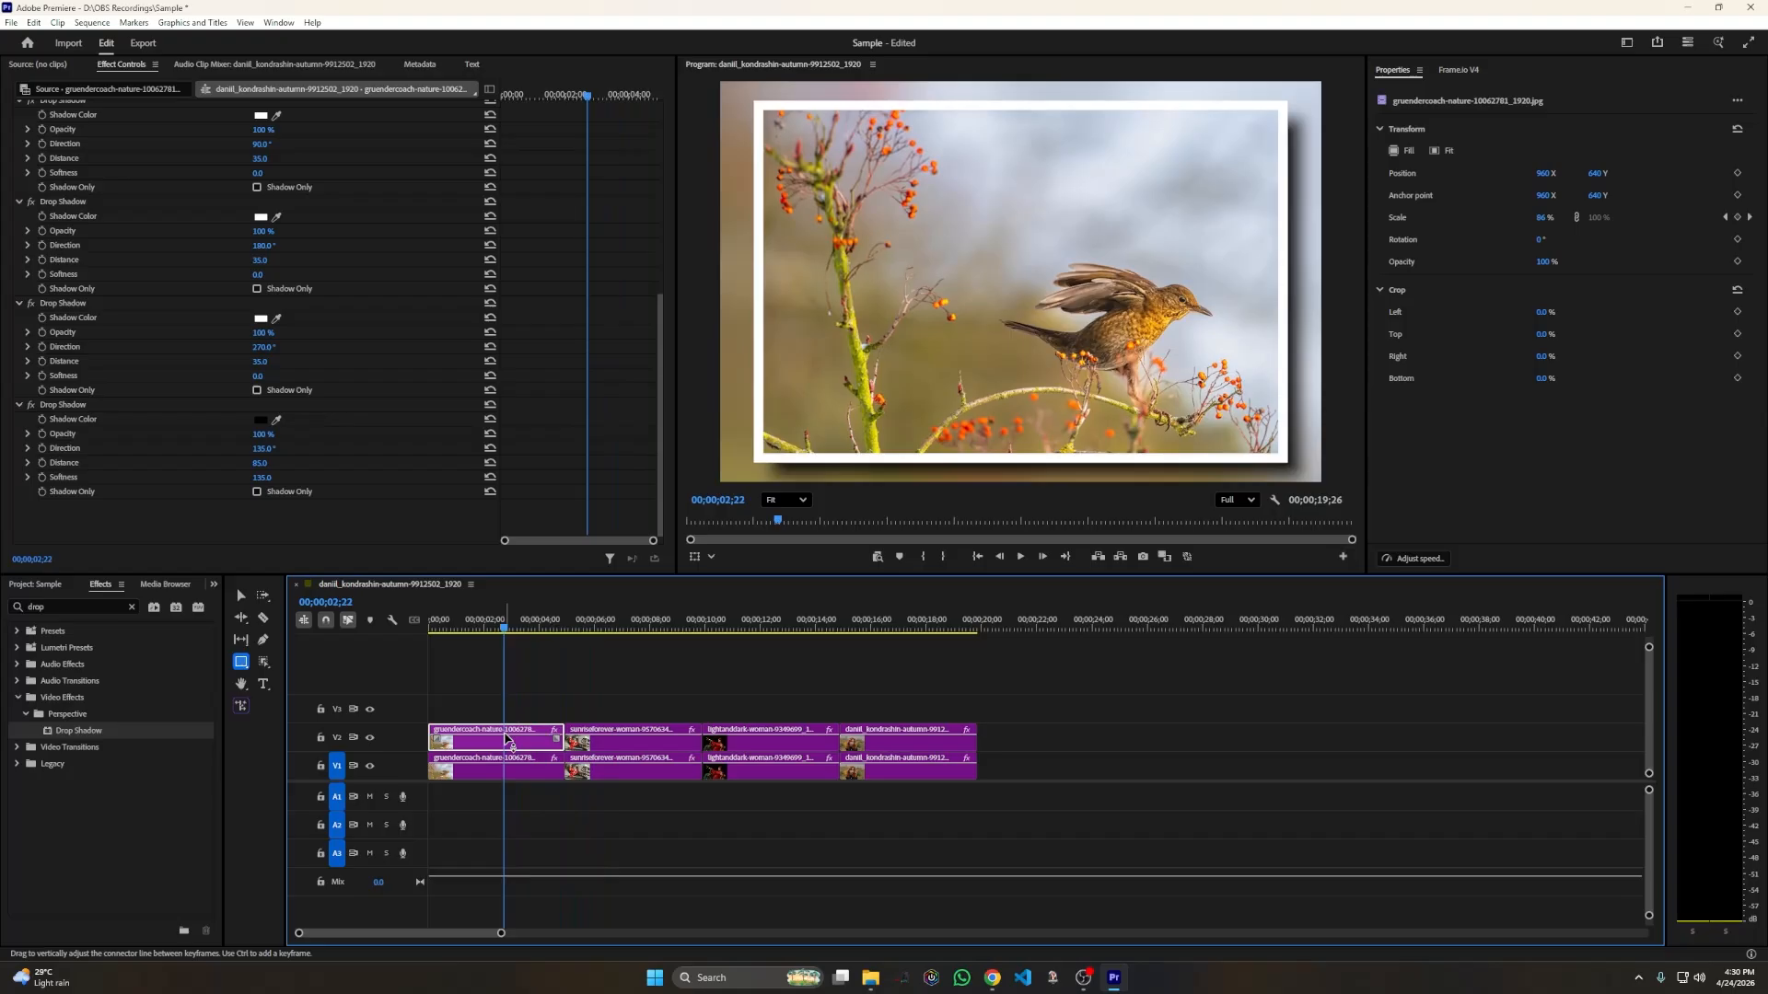
# Copy the black Drop Shadow from the first V2 clip and paste it onto the other three V2 clips.
pyautogui.rightClick(78, 409)
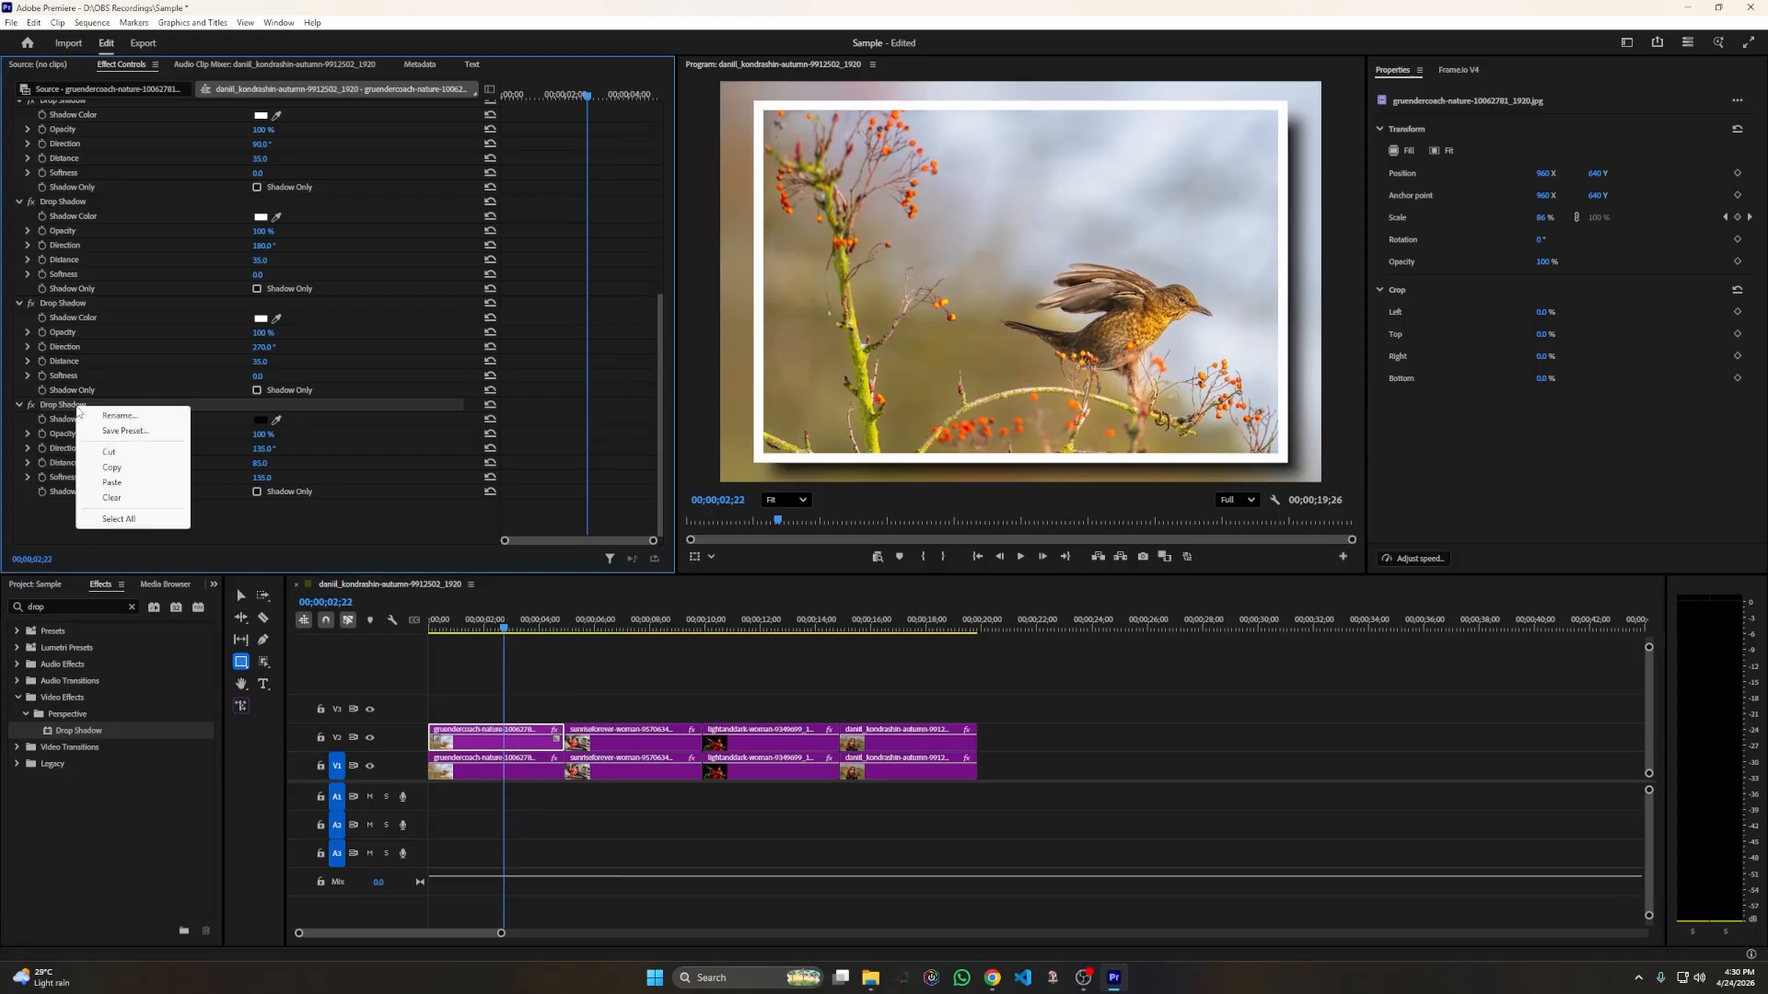
pyautogui.click(111, 467)
pyautogui.moveTo(1052, 709); pyautogui.dragTo(639, 745)
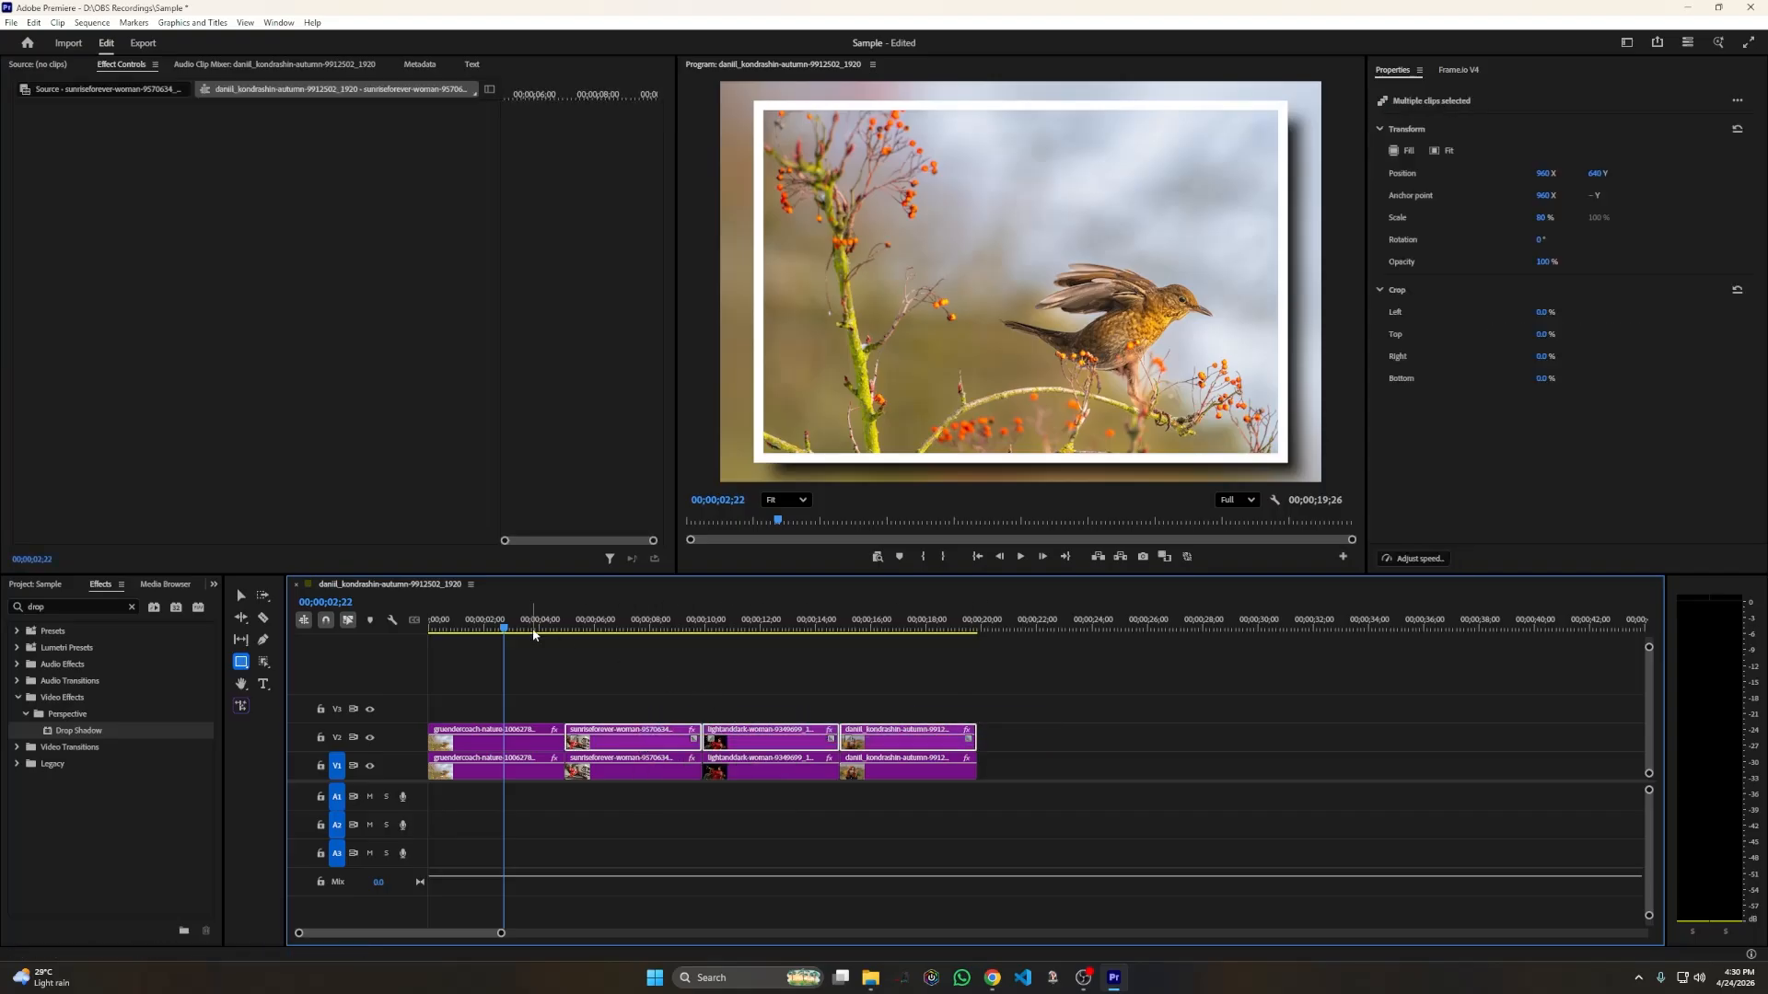
pyautogui.moveTo(504, 629)
pyautogui.mouseDown()
pyautogui.moveTo(610, 661)
pyautogui.moveTo(859, 682)
pyautogui.moveTo(514, 676)
pyautogui.moveTo(531, 629)
pyautogui.moveTo(846, 626)
pyautogui.moveTo(526, 618)
pyautogui.mouseUp()
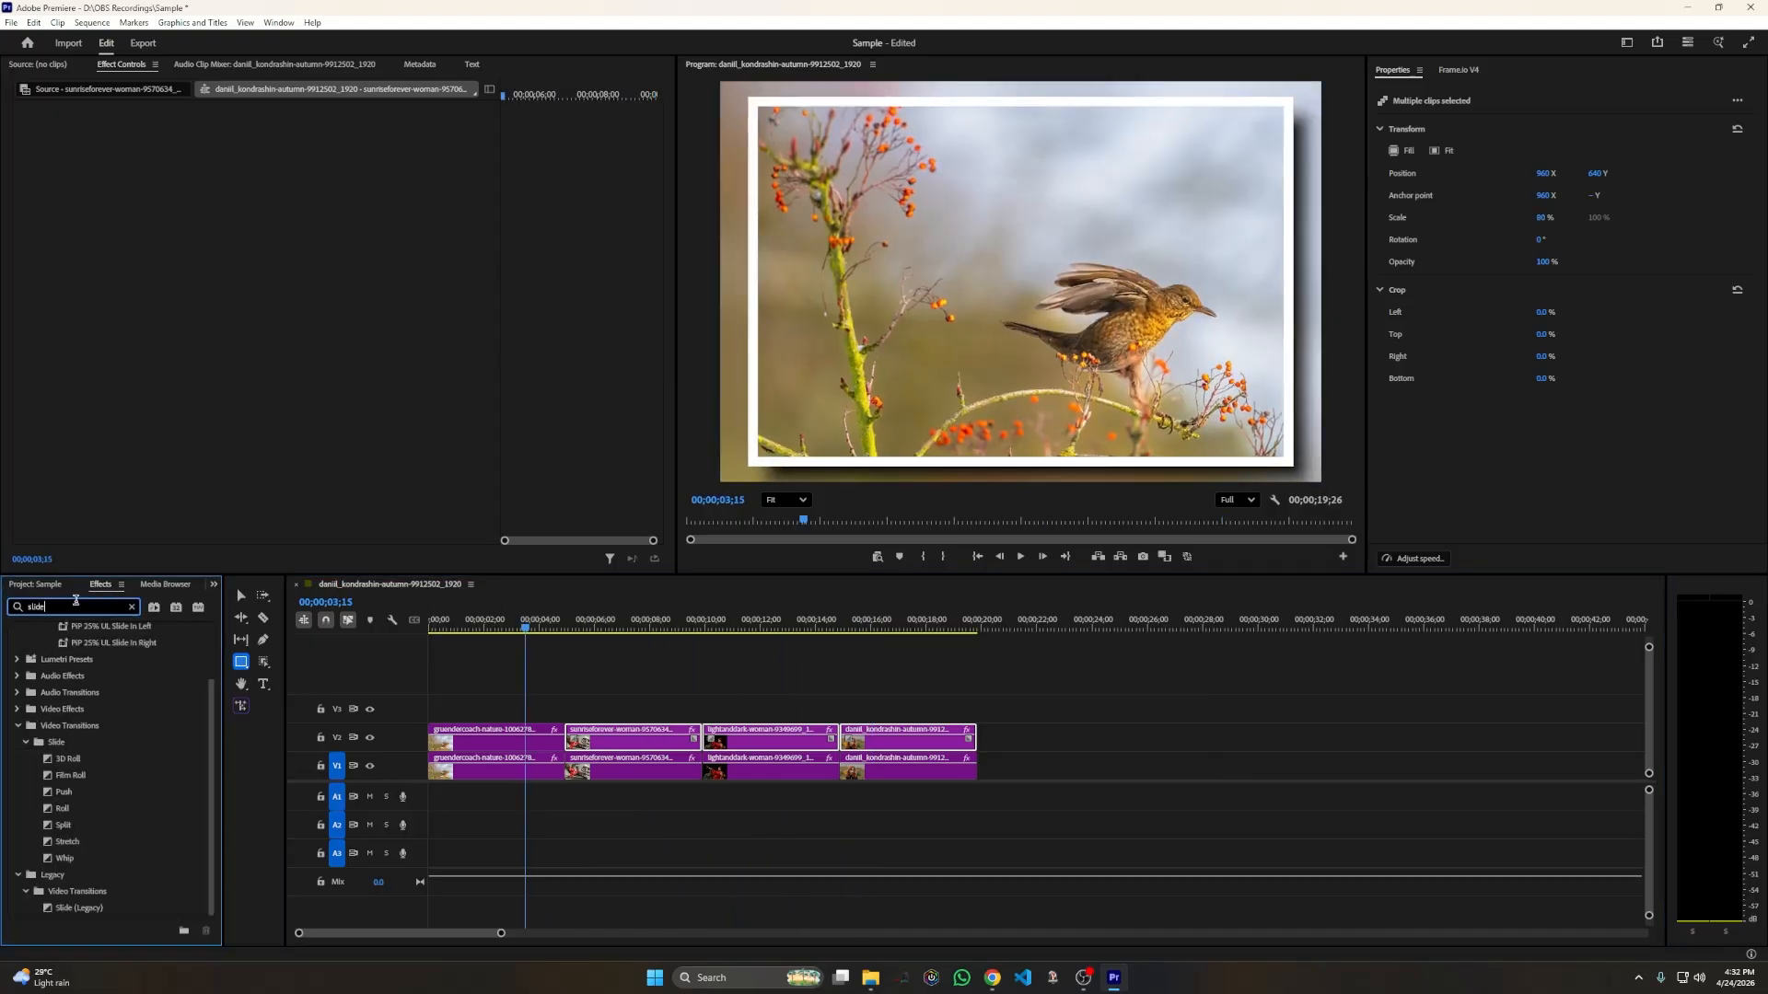
# Make Slide (Legacy) the default transition and apply it to all clips on V1 and V2.
pyautogui.rightClick(70, 908)
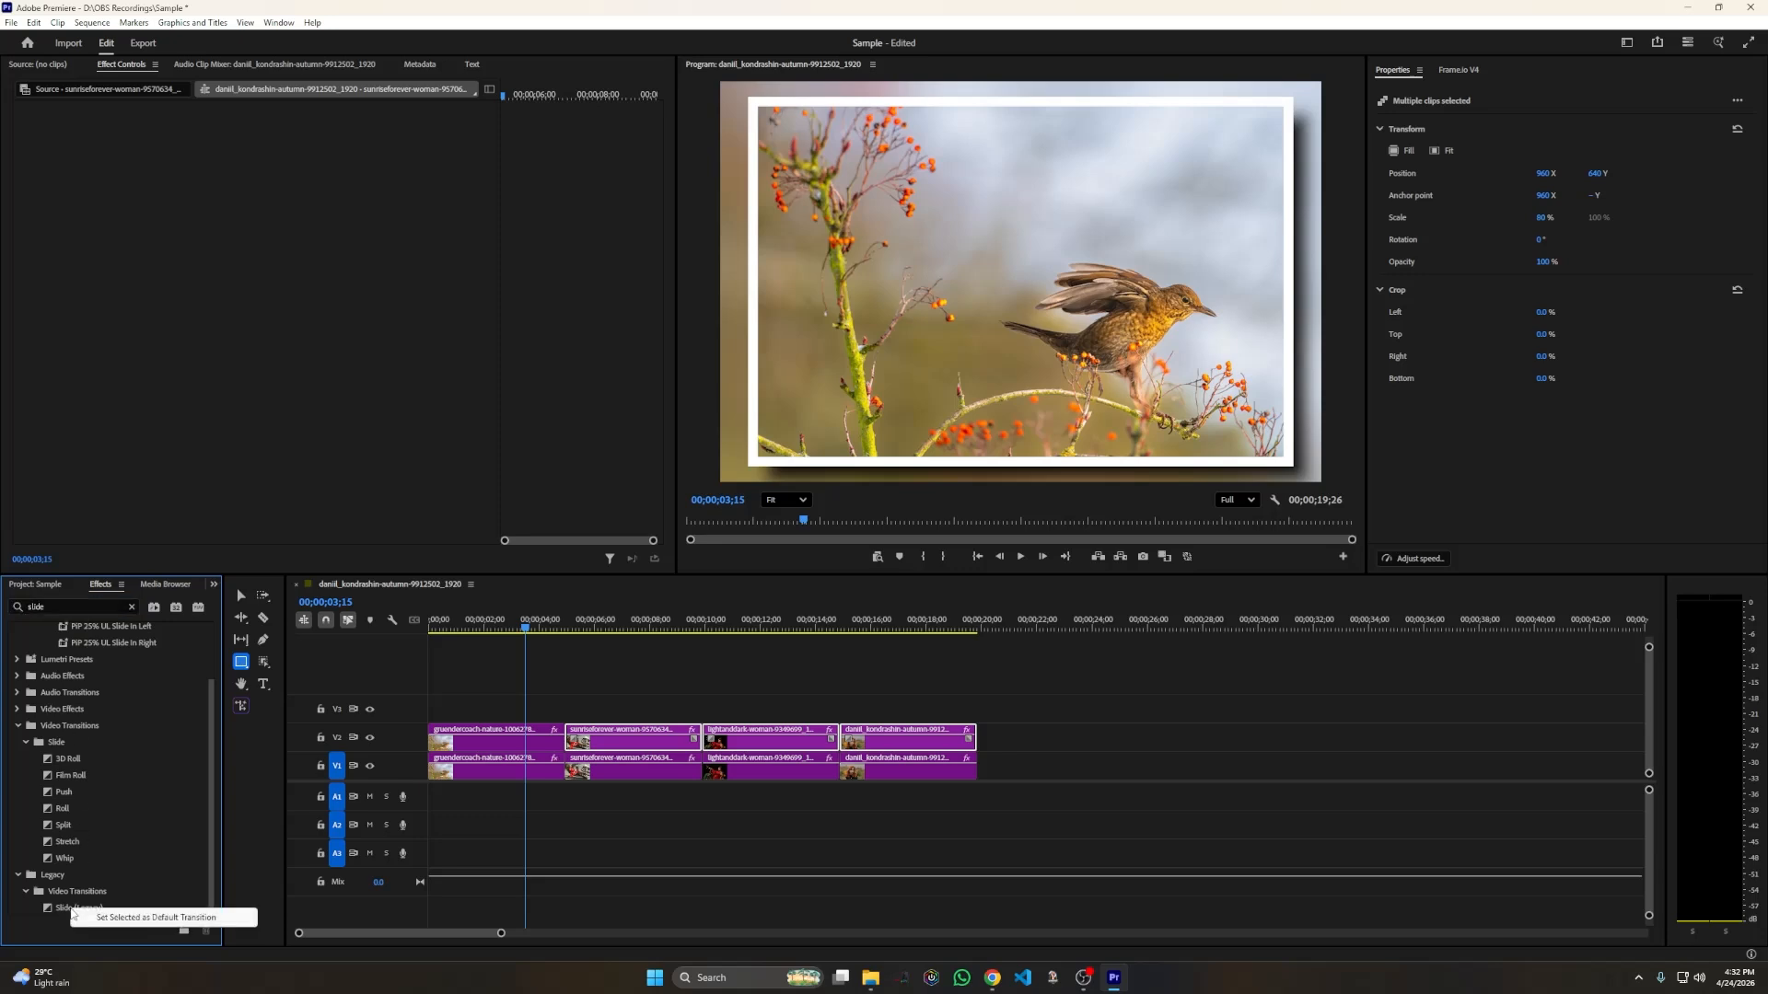
pyautogui.click(143, 918)
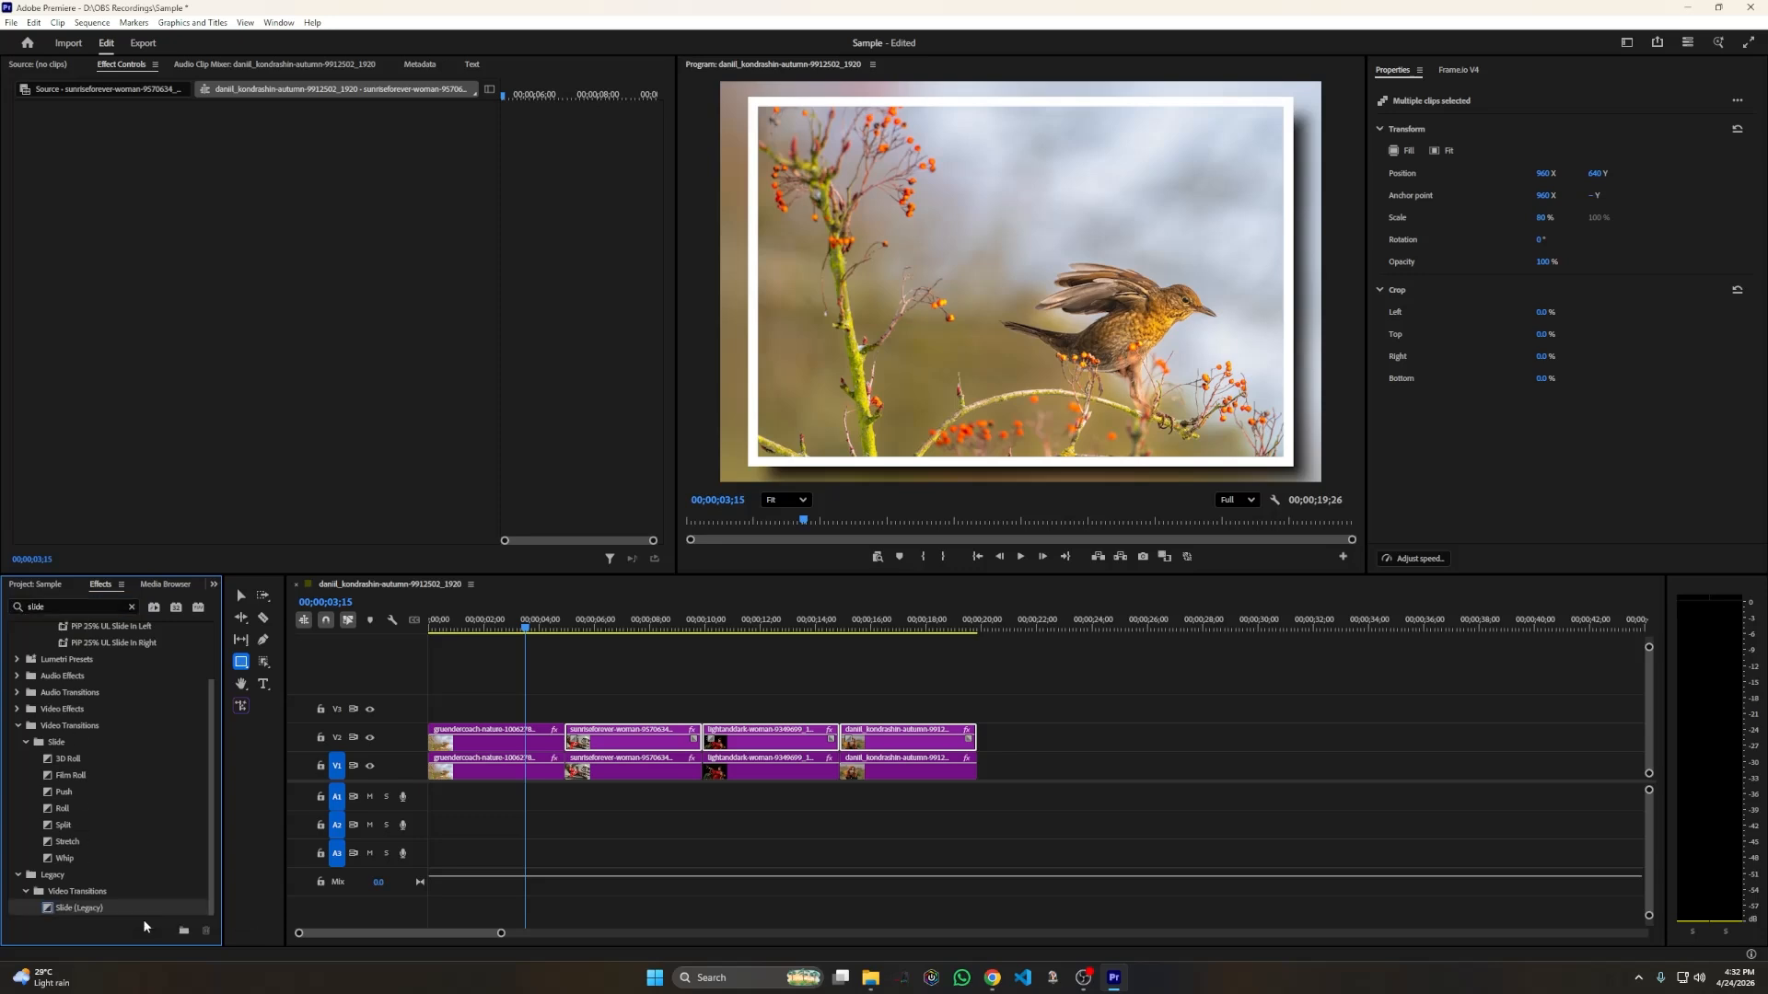
pyautogui.moveTo(1090, 724); pyautogui.dragTo(479, 809)
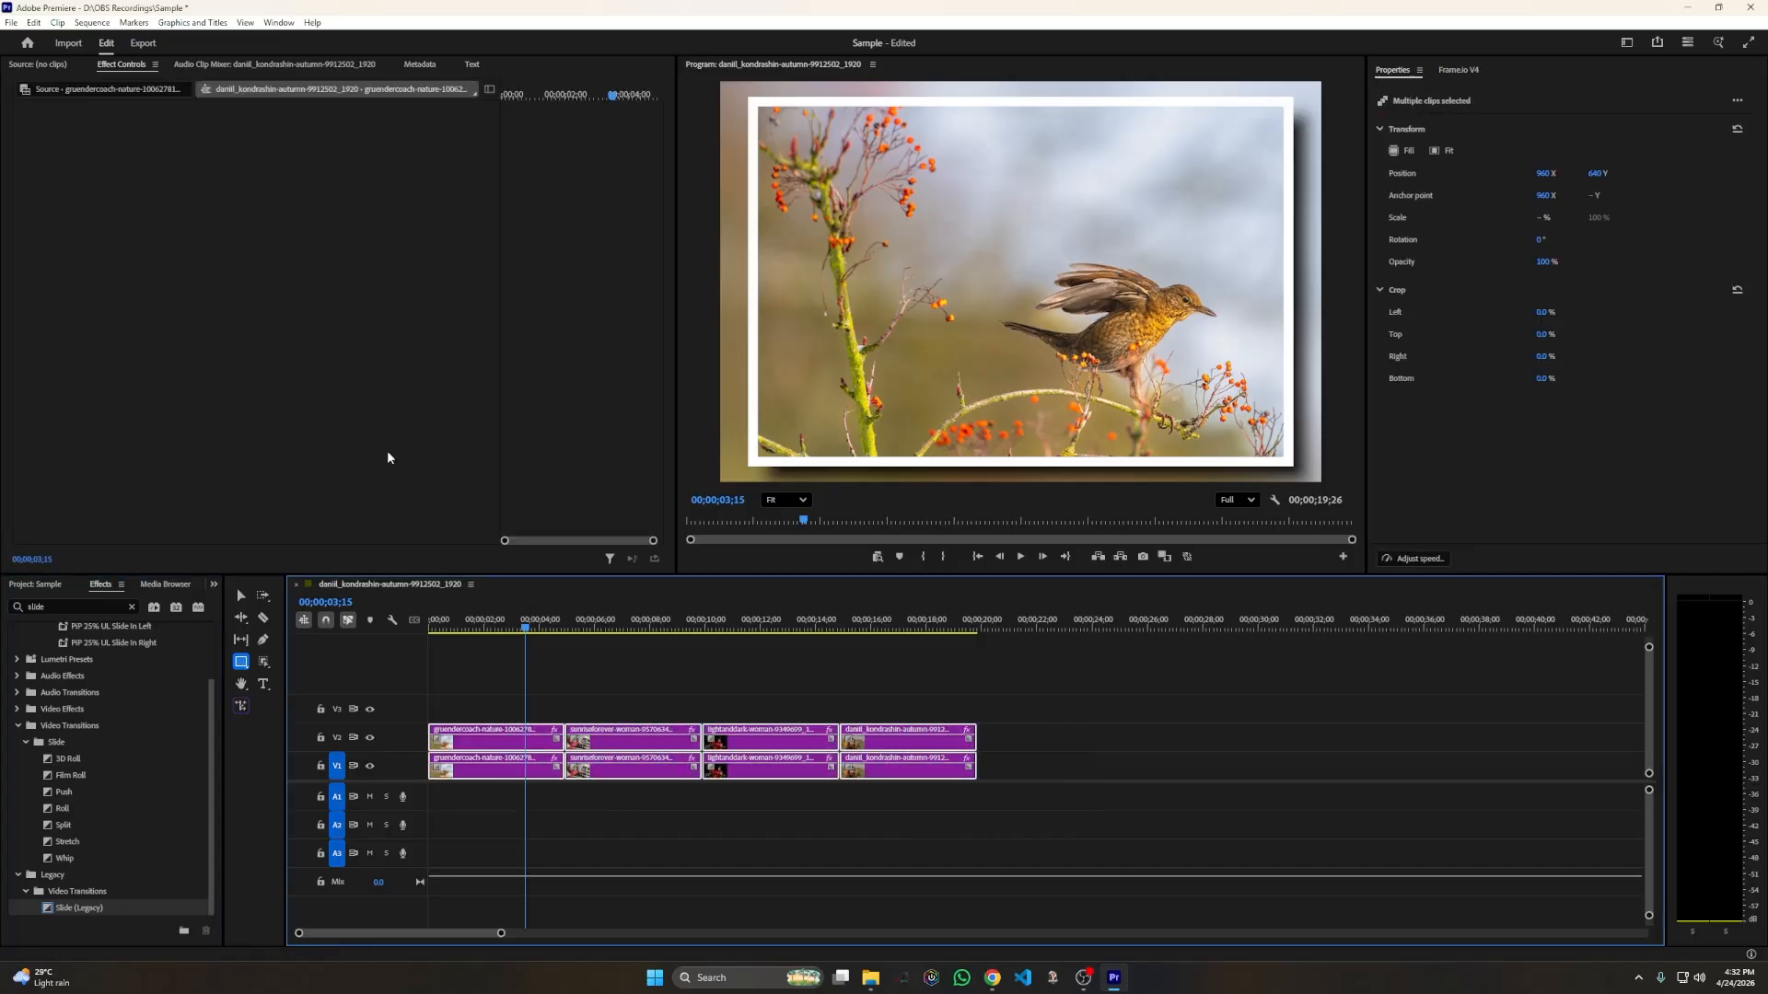
pyautogui.click(91, 23)
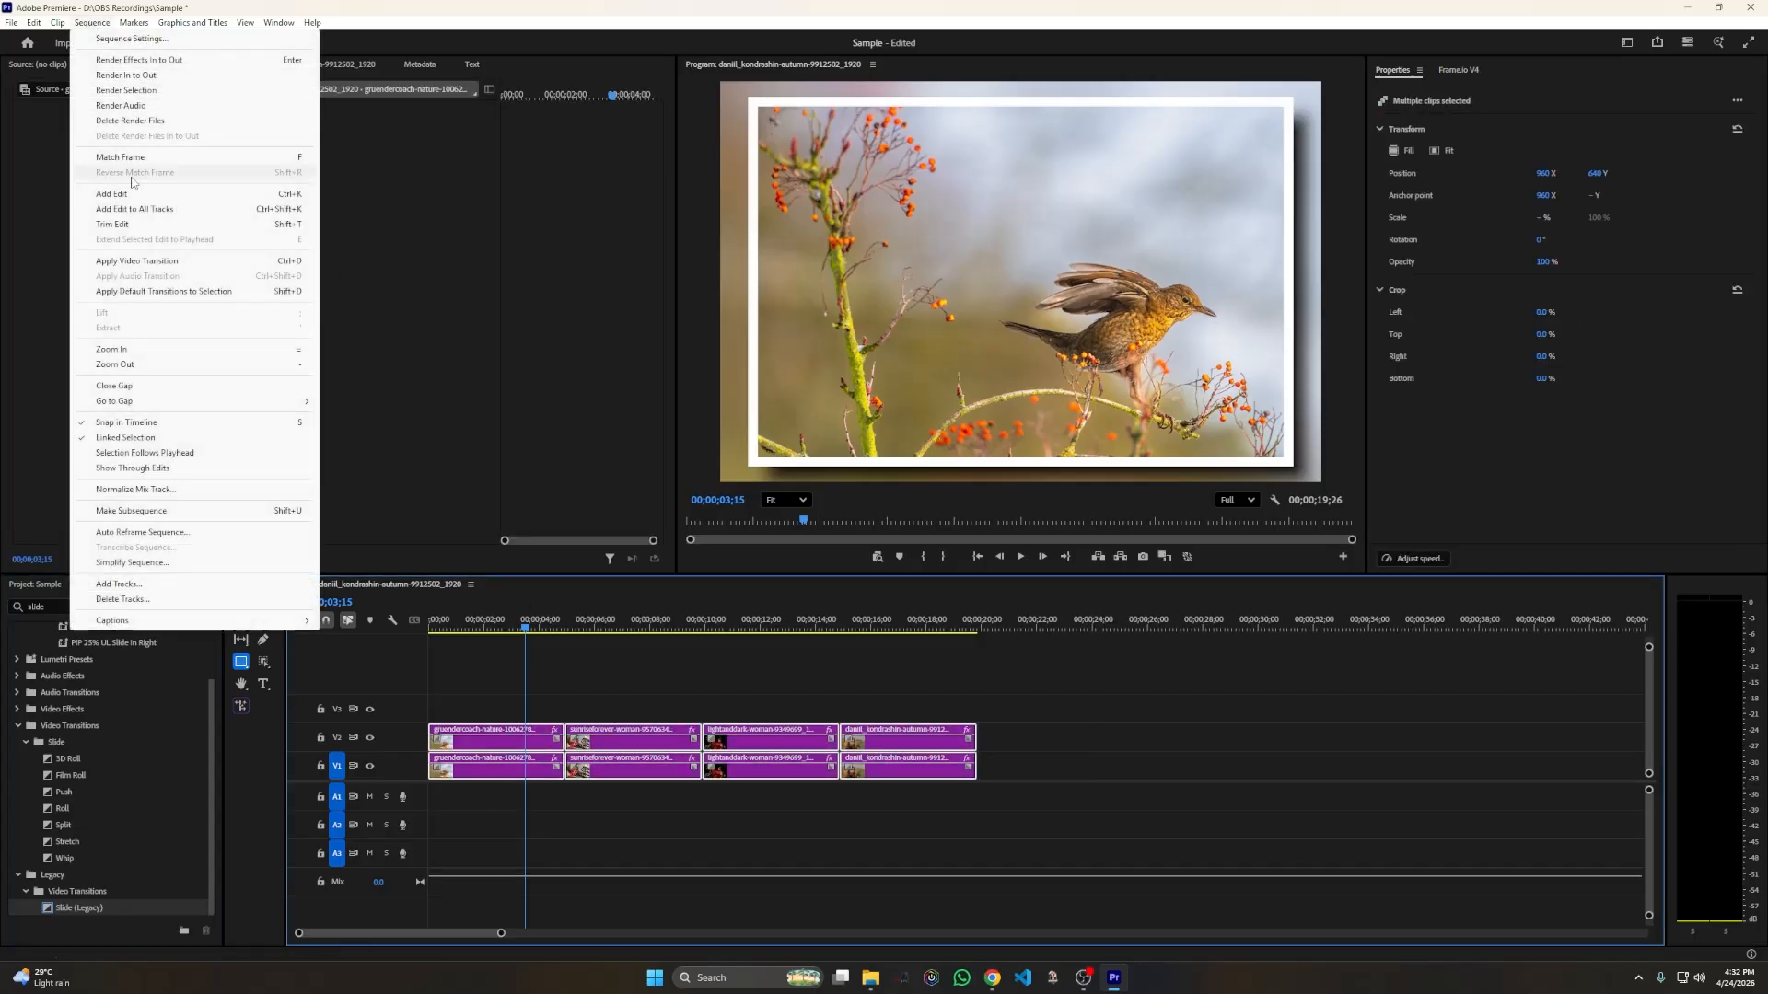
pyautogui.click(126, 261)
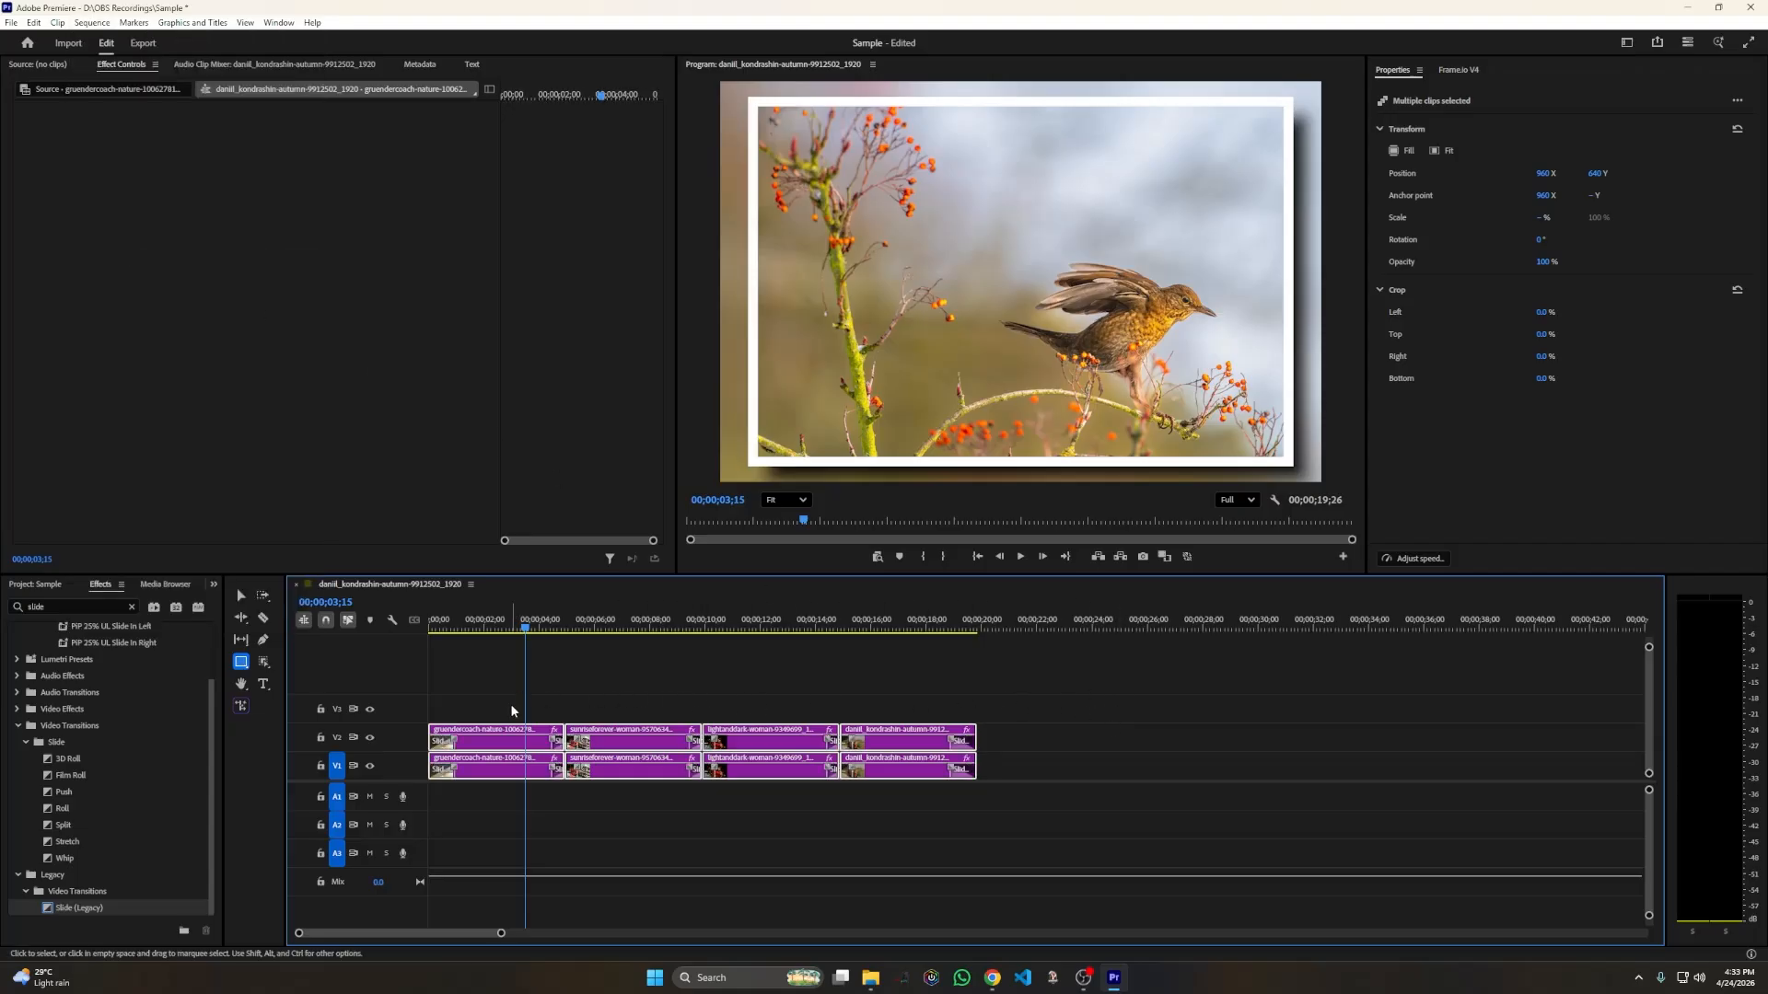
pyautogui.moveTo(530, 625); pyautogui.dragTo(874, 727)
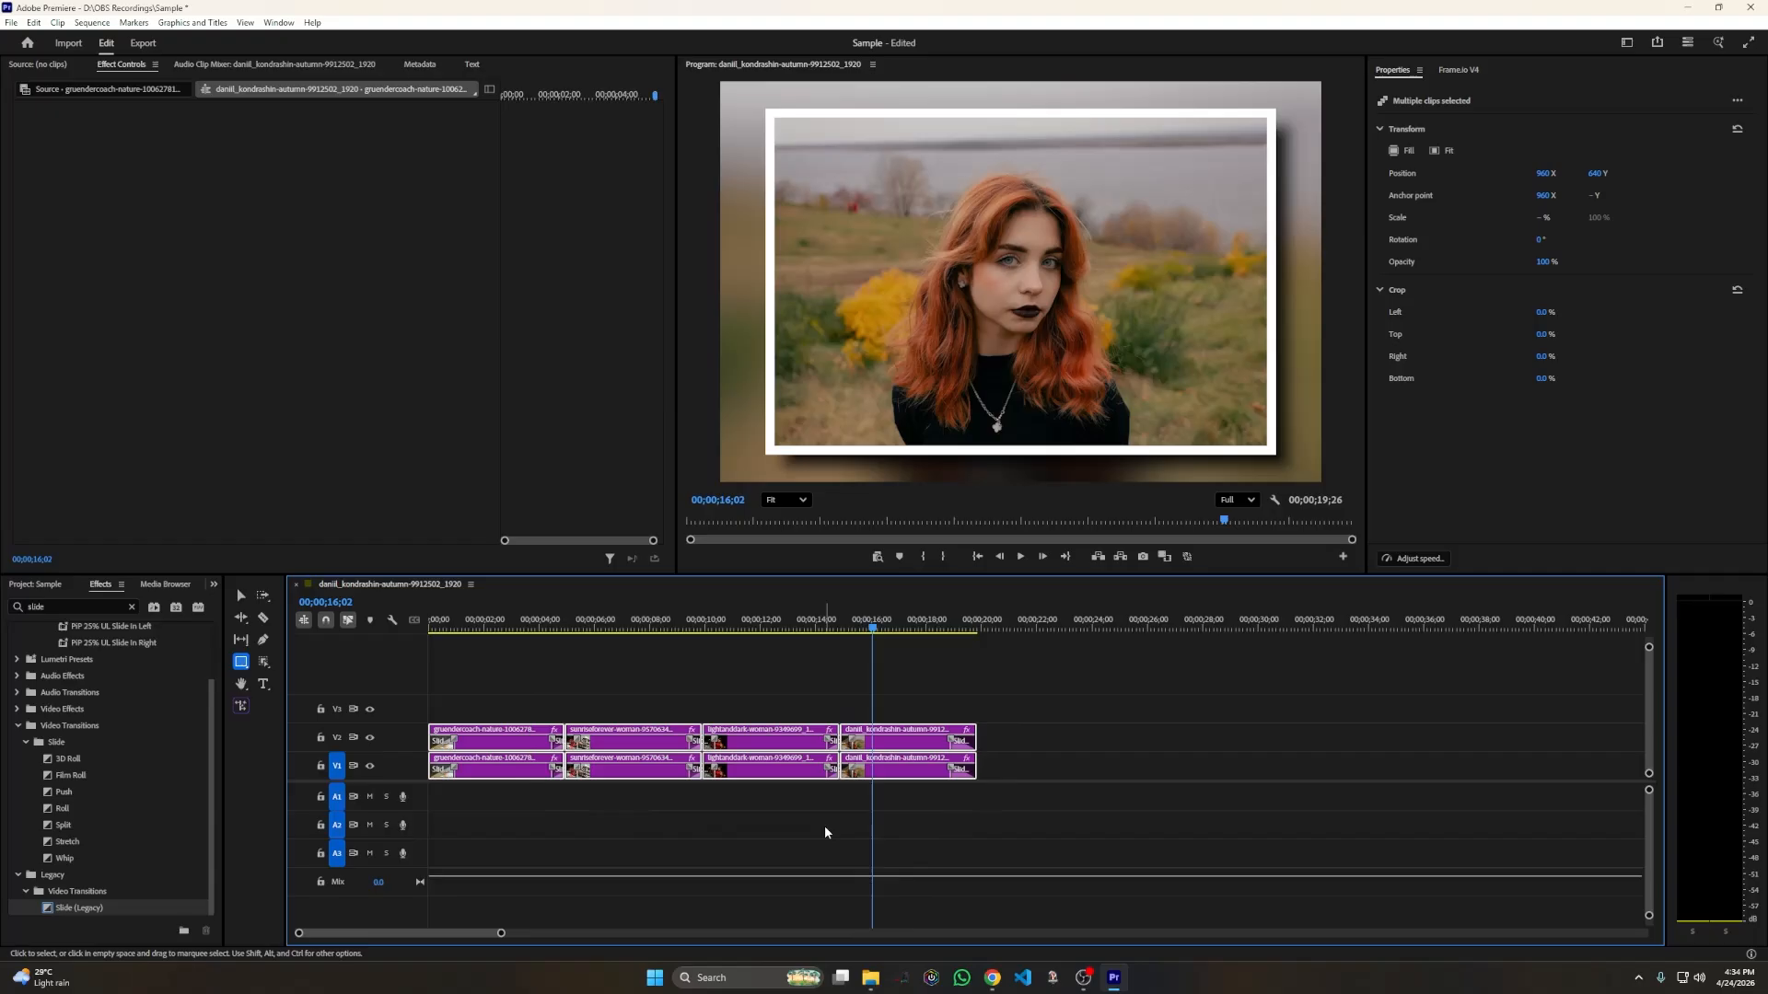
# Delete the Slide transitions at the very start and very end of both V1 and V2.
pyautogui.click(1051, 758)
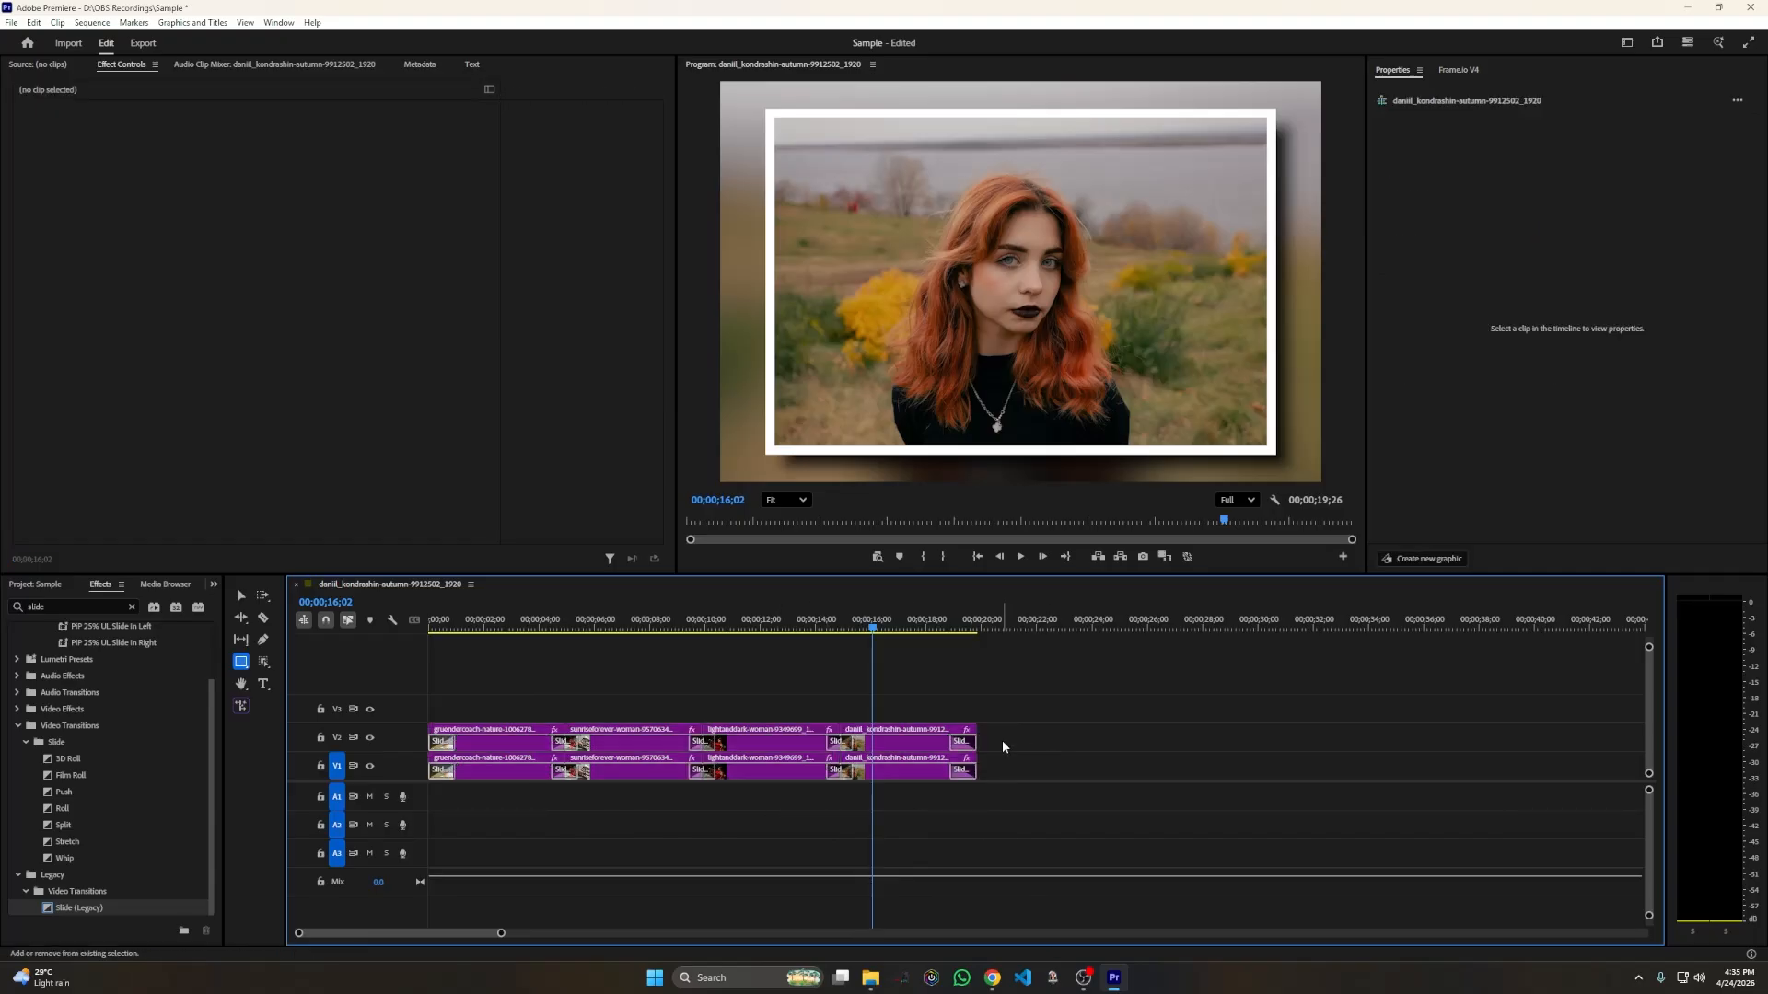
pyautogui.click(958, 746)
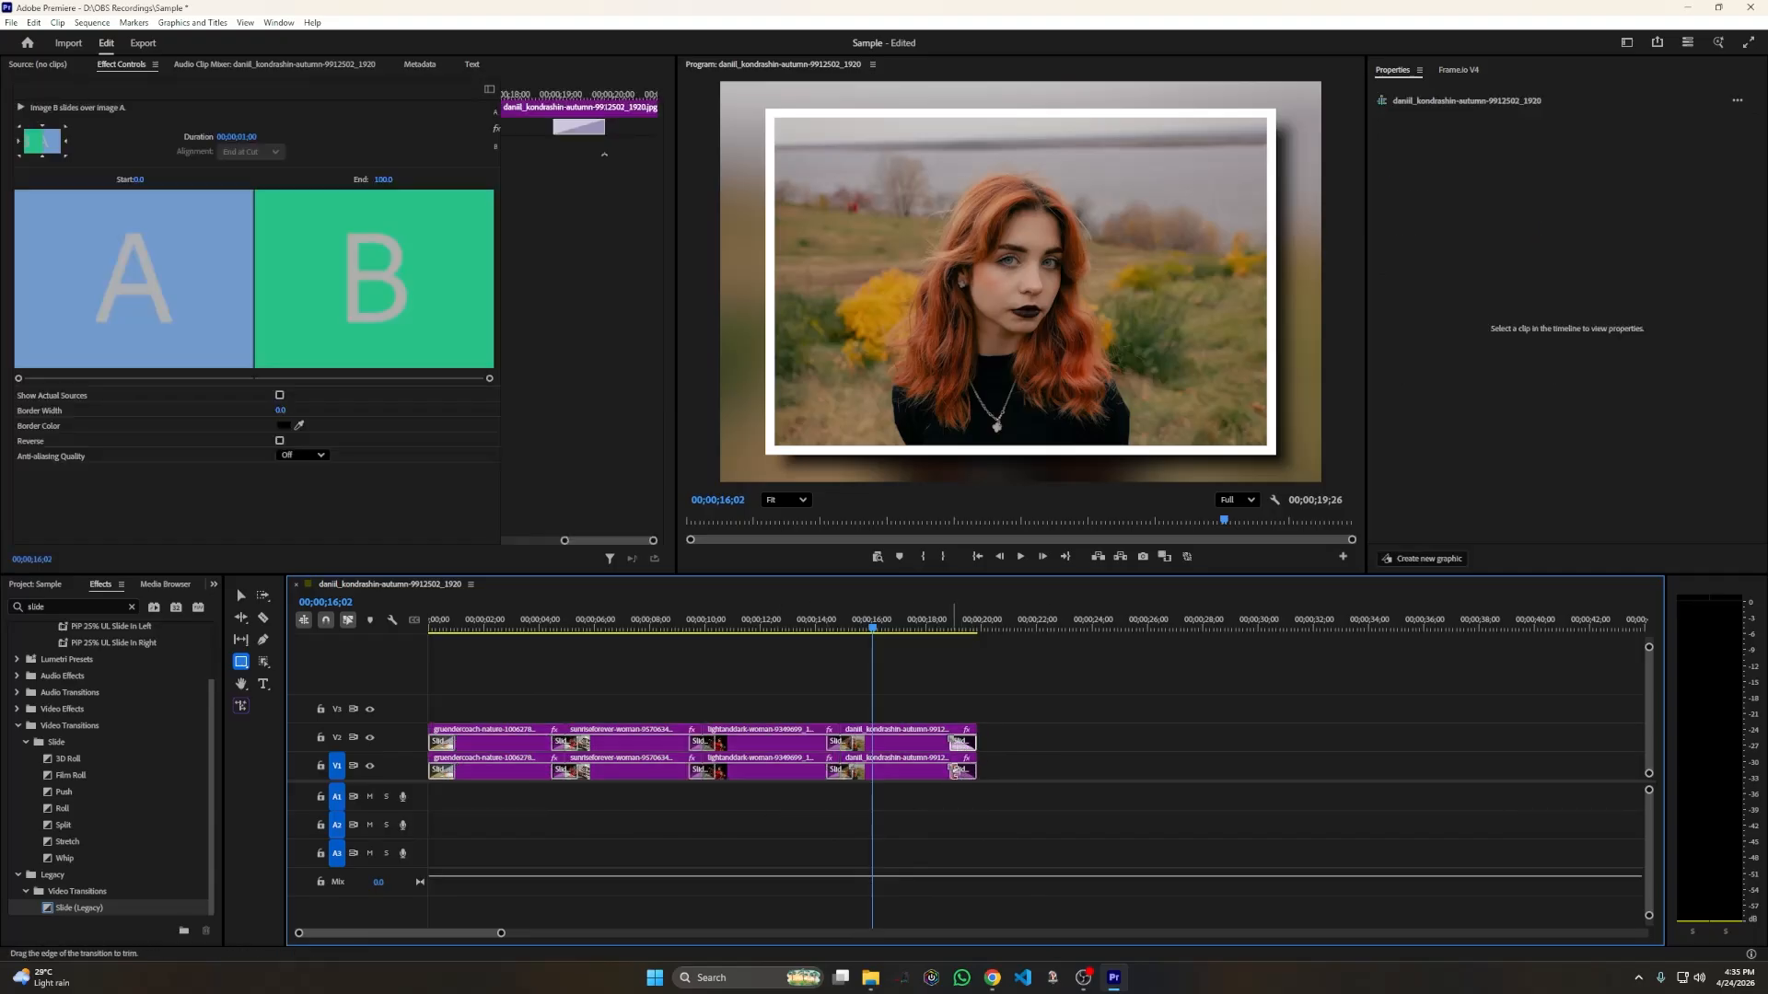
pyautogui.keyDown('shift'); pyautogui.click(965, 774); pyautogui.keyUp('shift')
pyautogui.keyDown('shift'); pyautogui.click(438, 745); pyautogui.keyUp('shift')
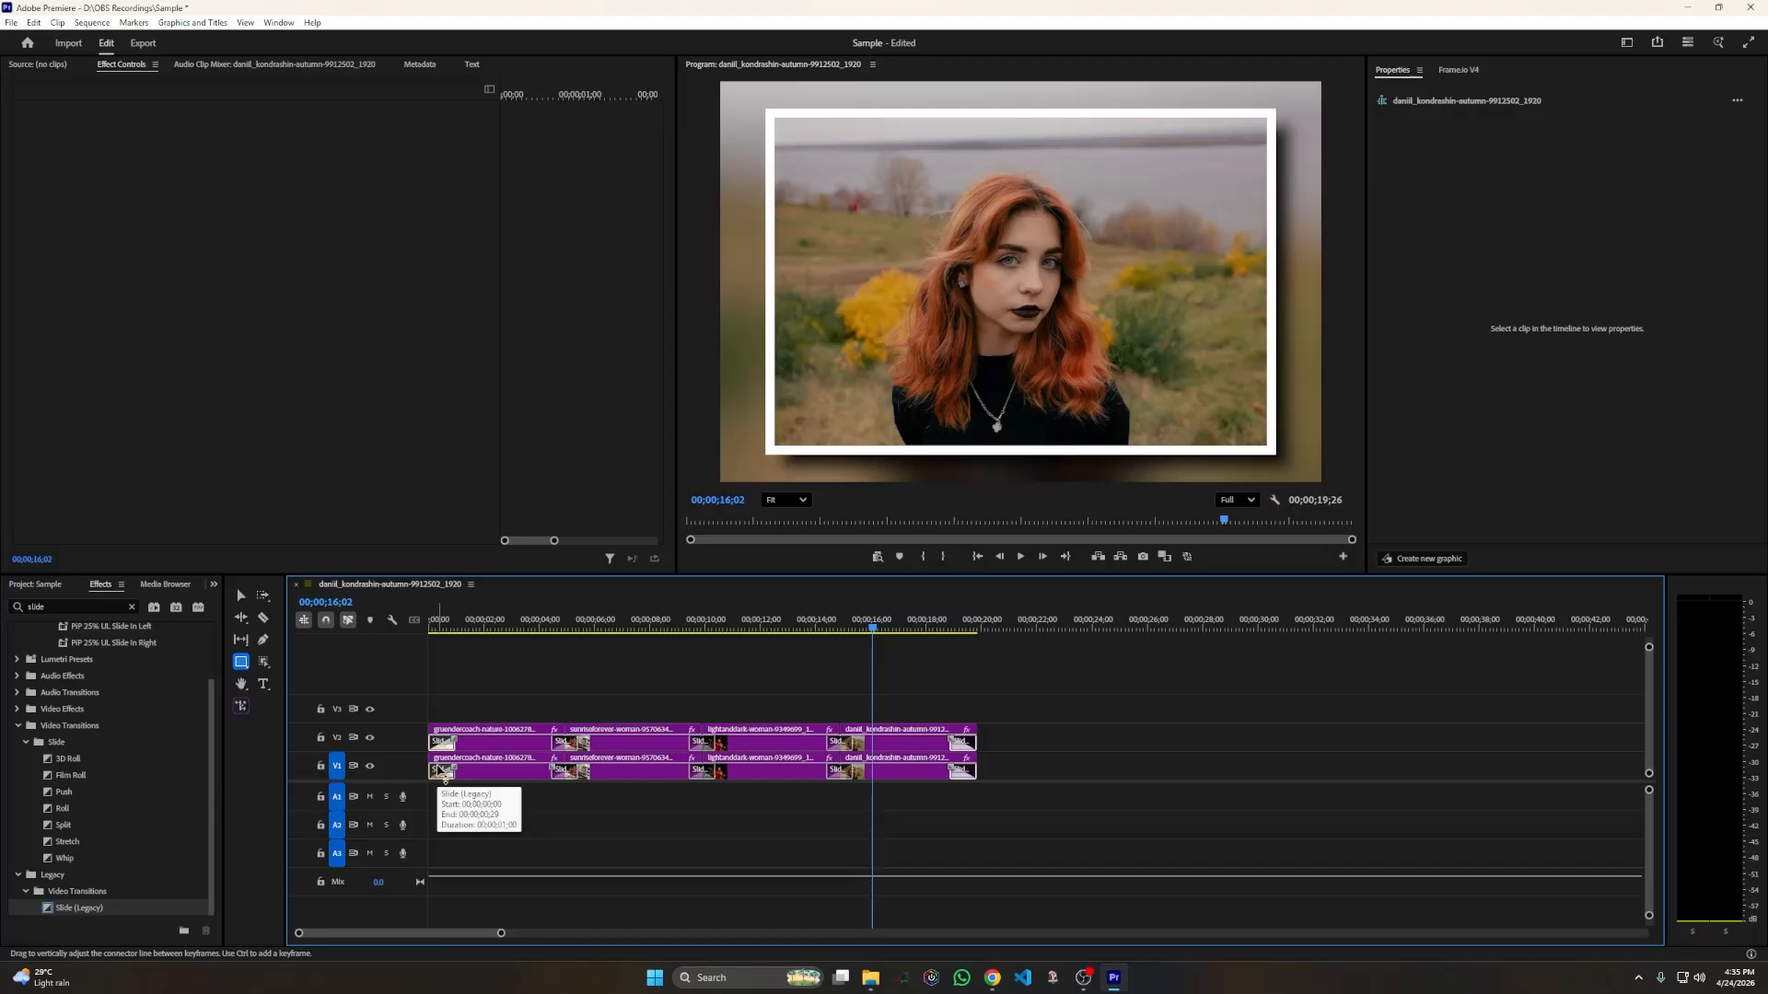
pyautogui.press('Delete')
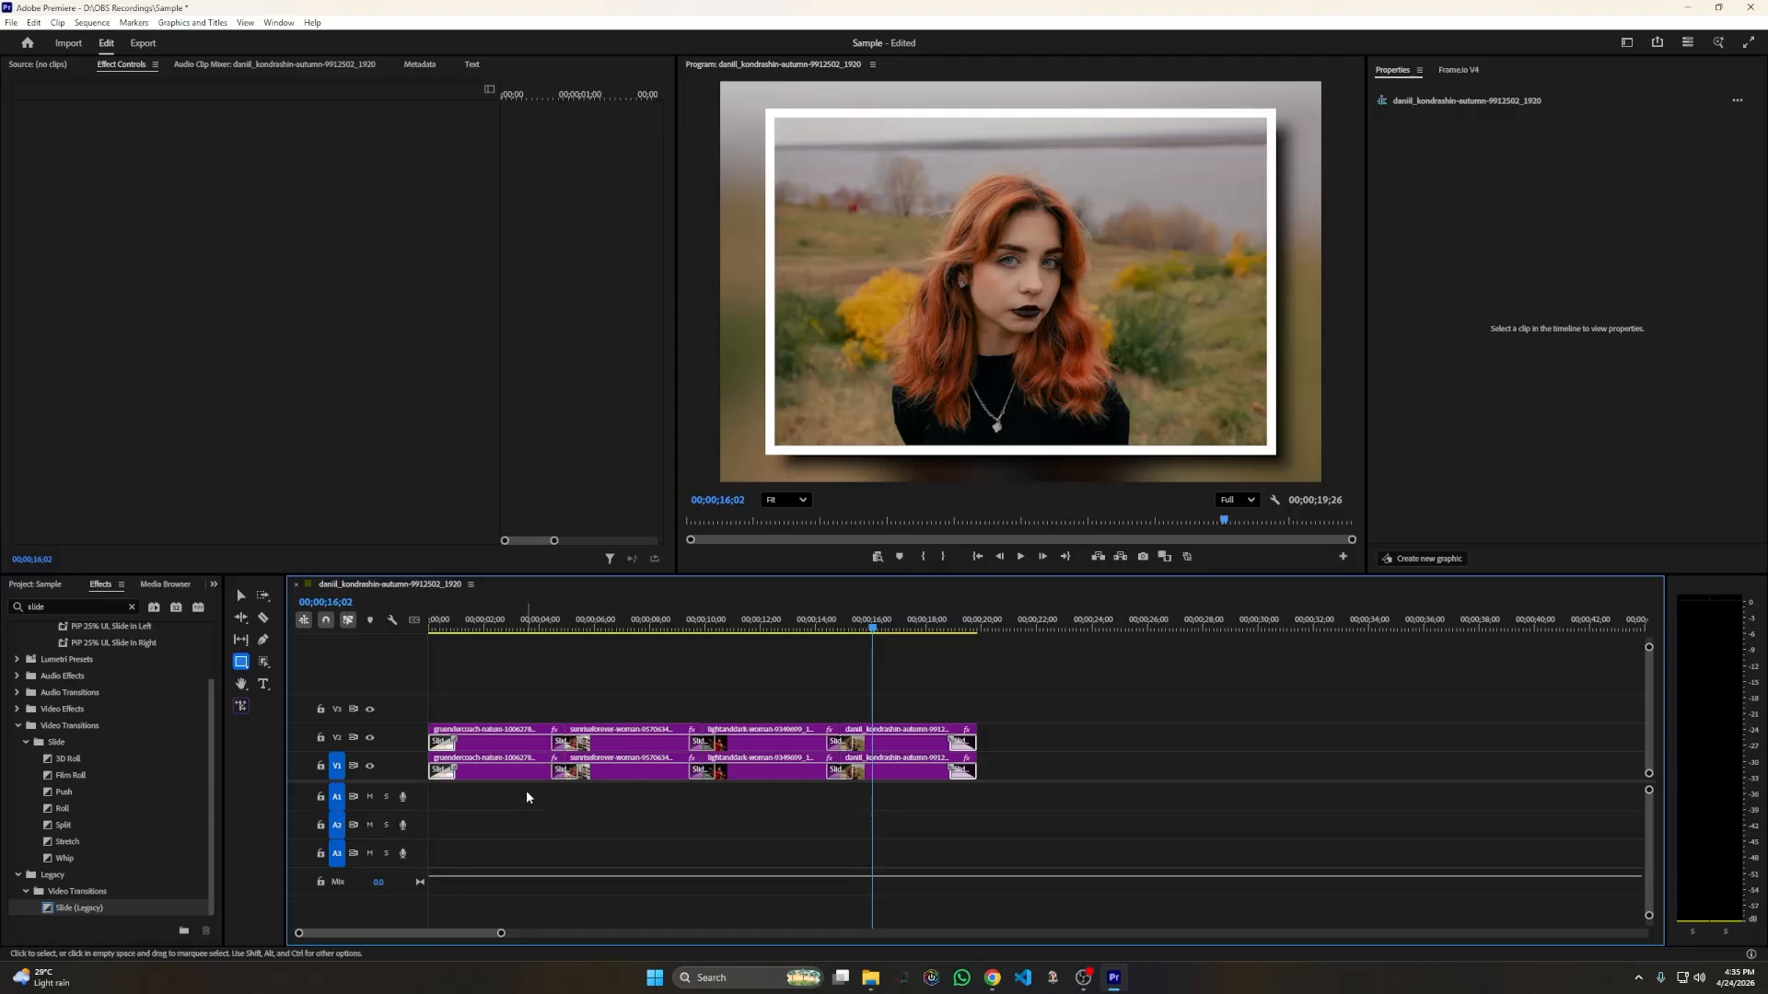
pyautogui.click(856, 631)
pyautogui.press('Home')
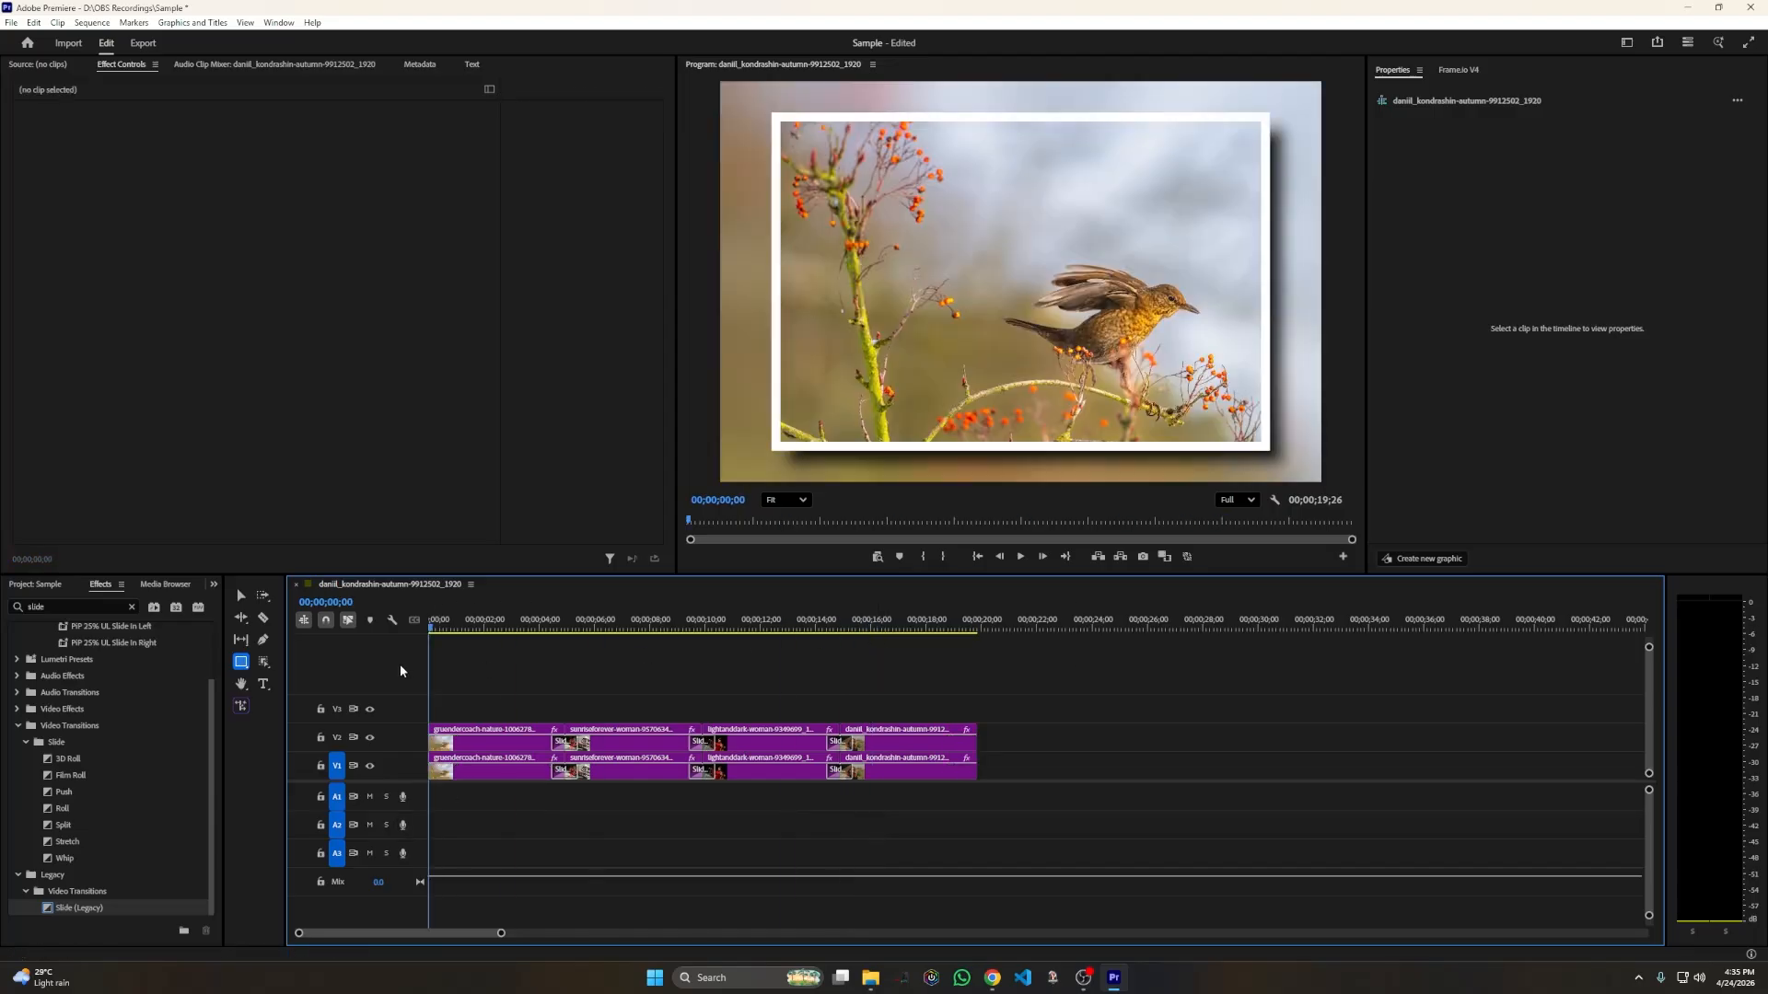
pyautogui.moveTo(400, 666); pyautogui.dragTo(860, 820)
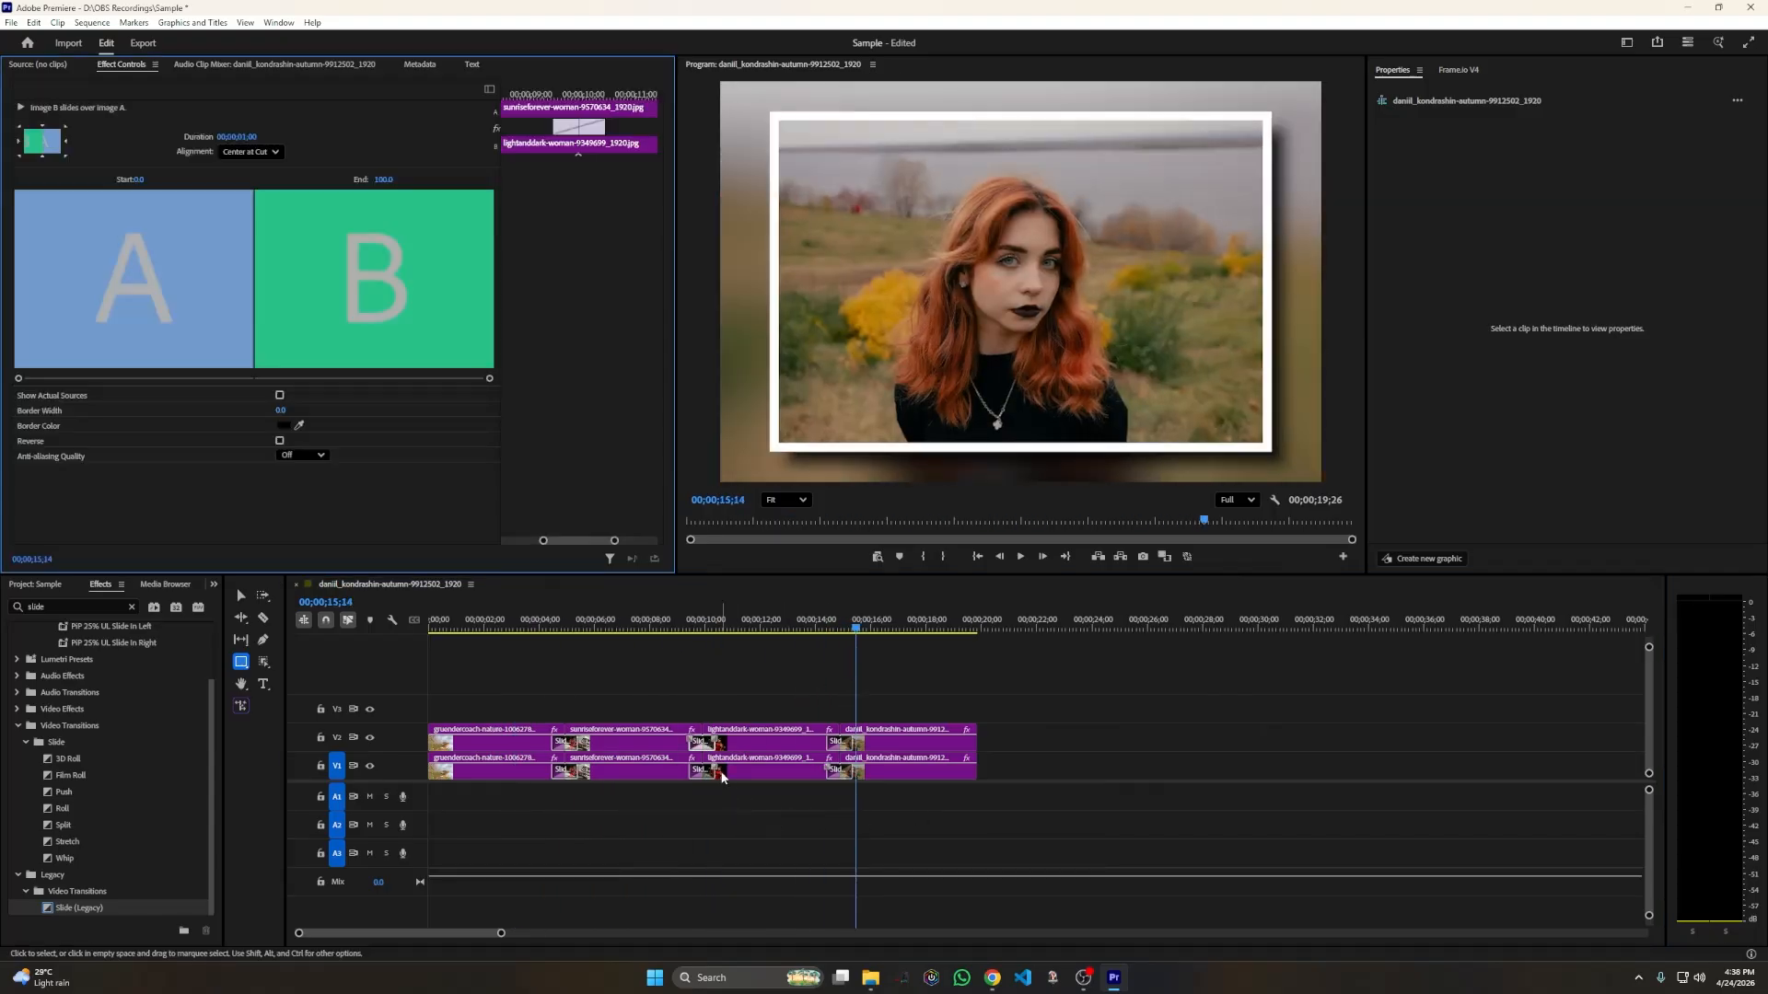
# Change the Slide transitions between the second and third photos on V2 and V1 to slide from bottom to top.
pyautogui.click(700, 747)
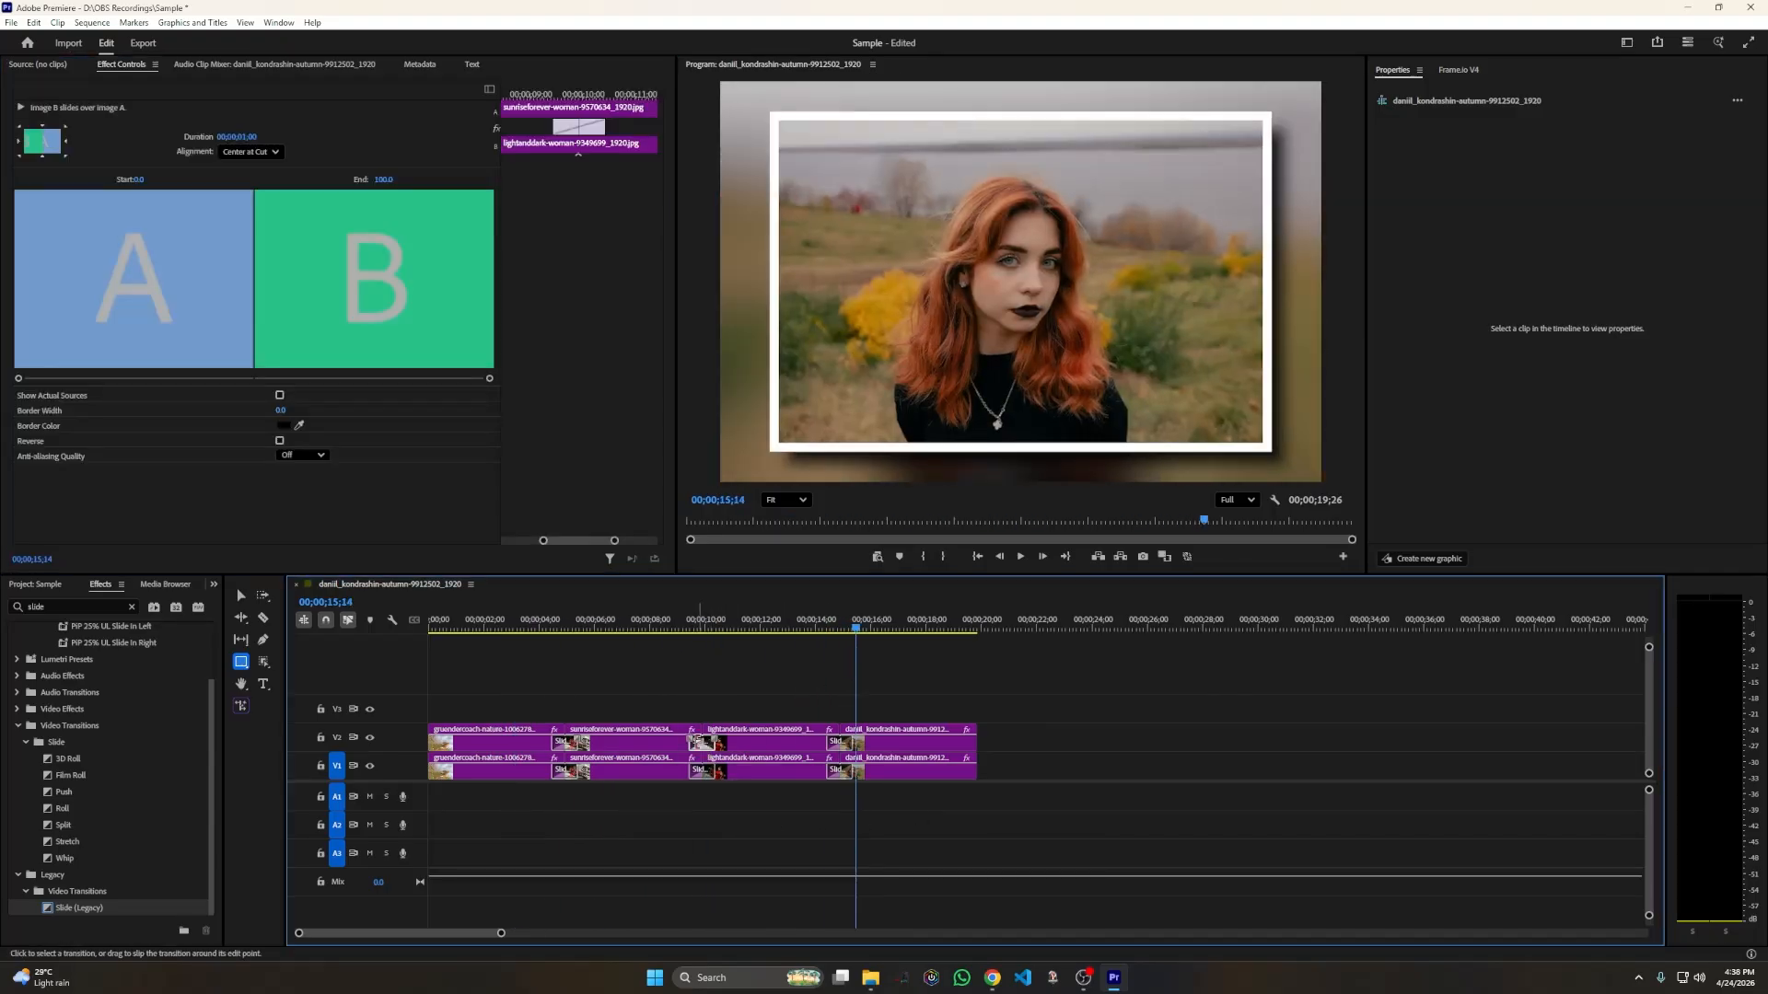
pyautogui.click(65, 129)
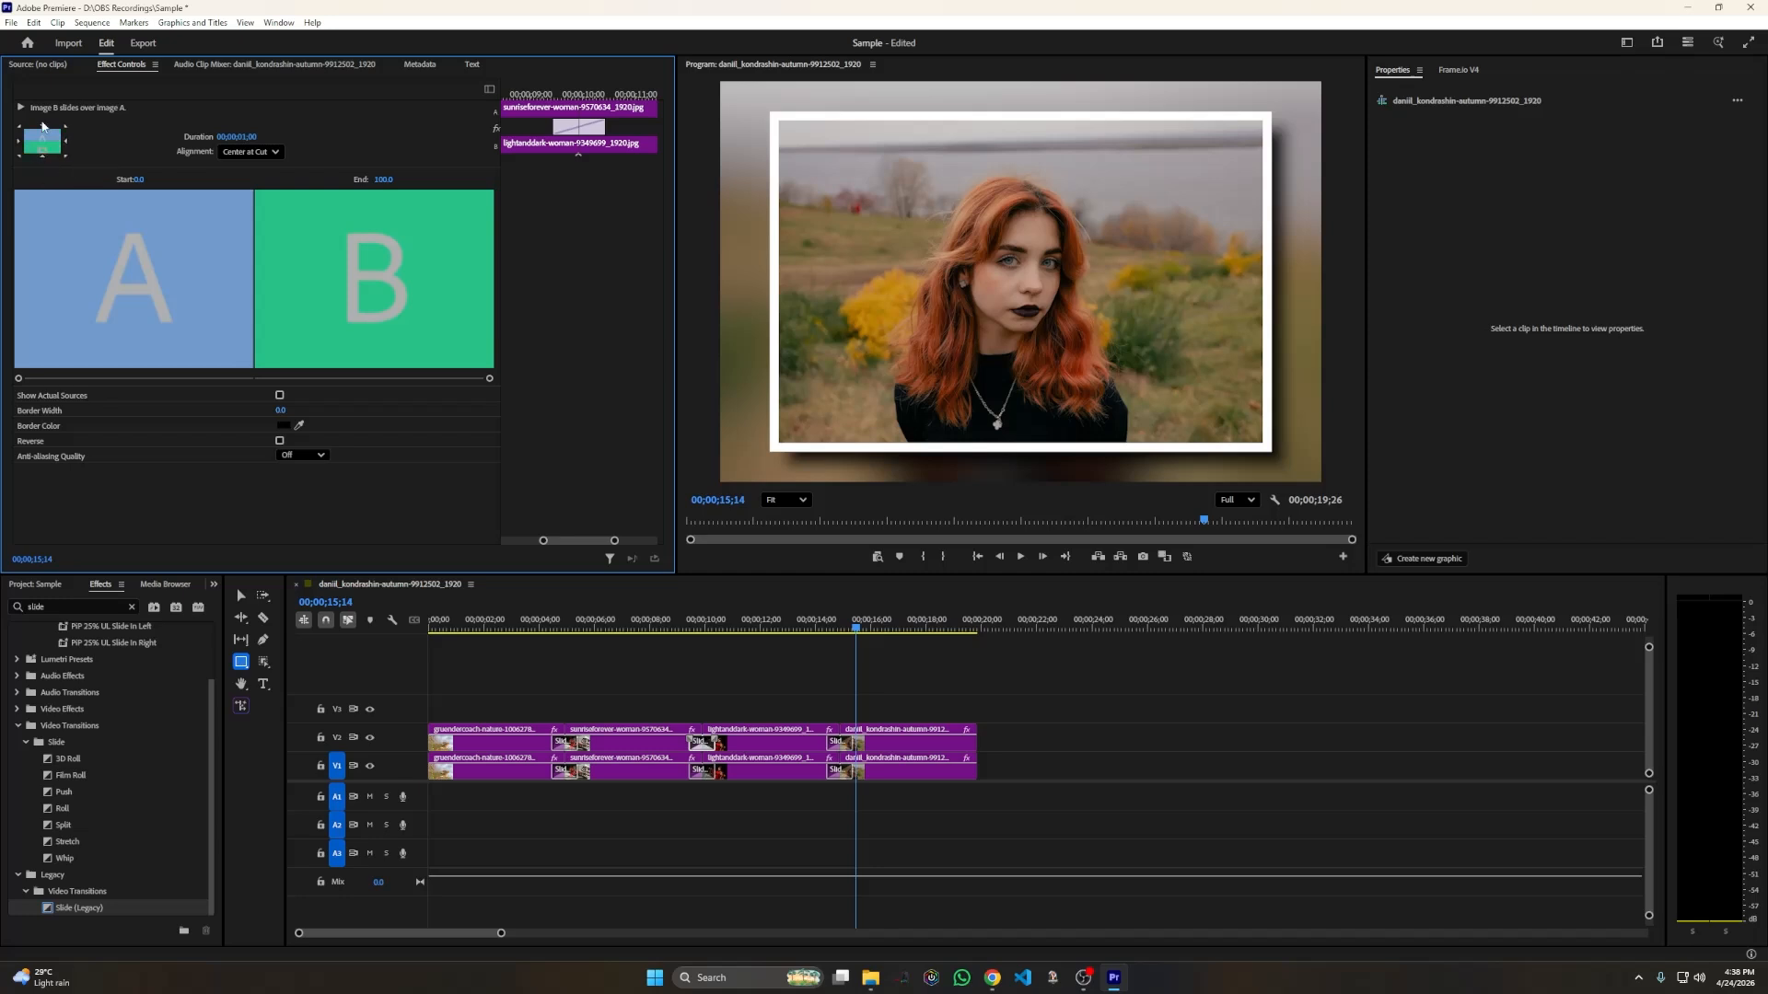
pyautogui.click(700, 776)
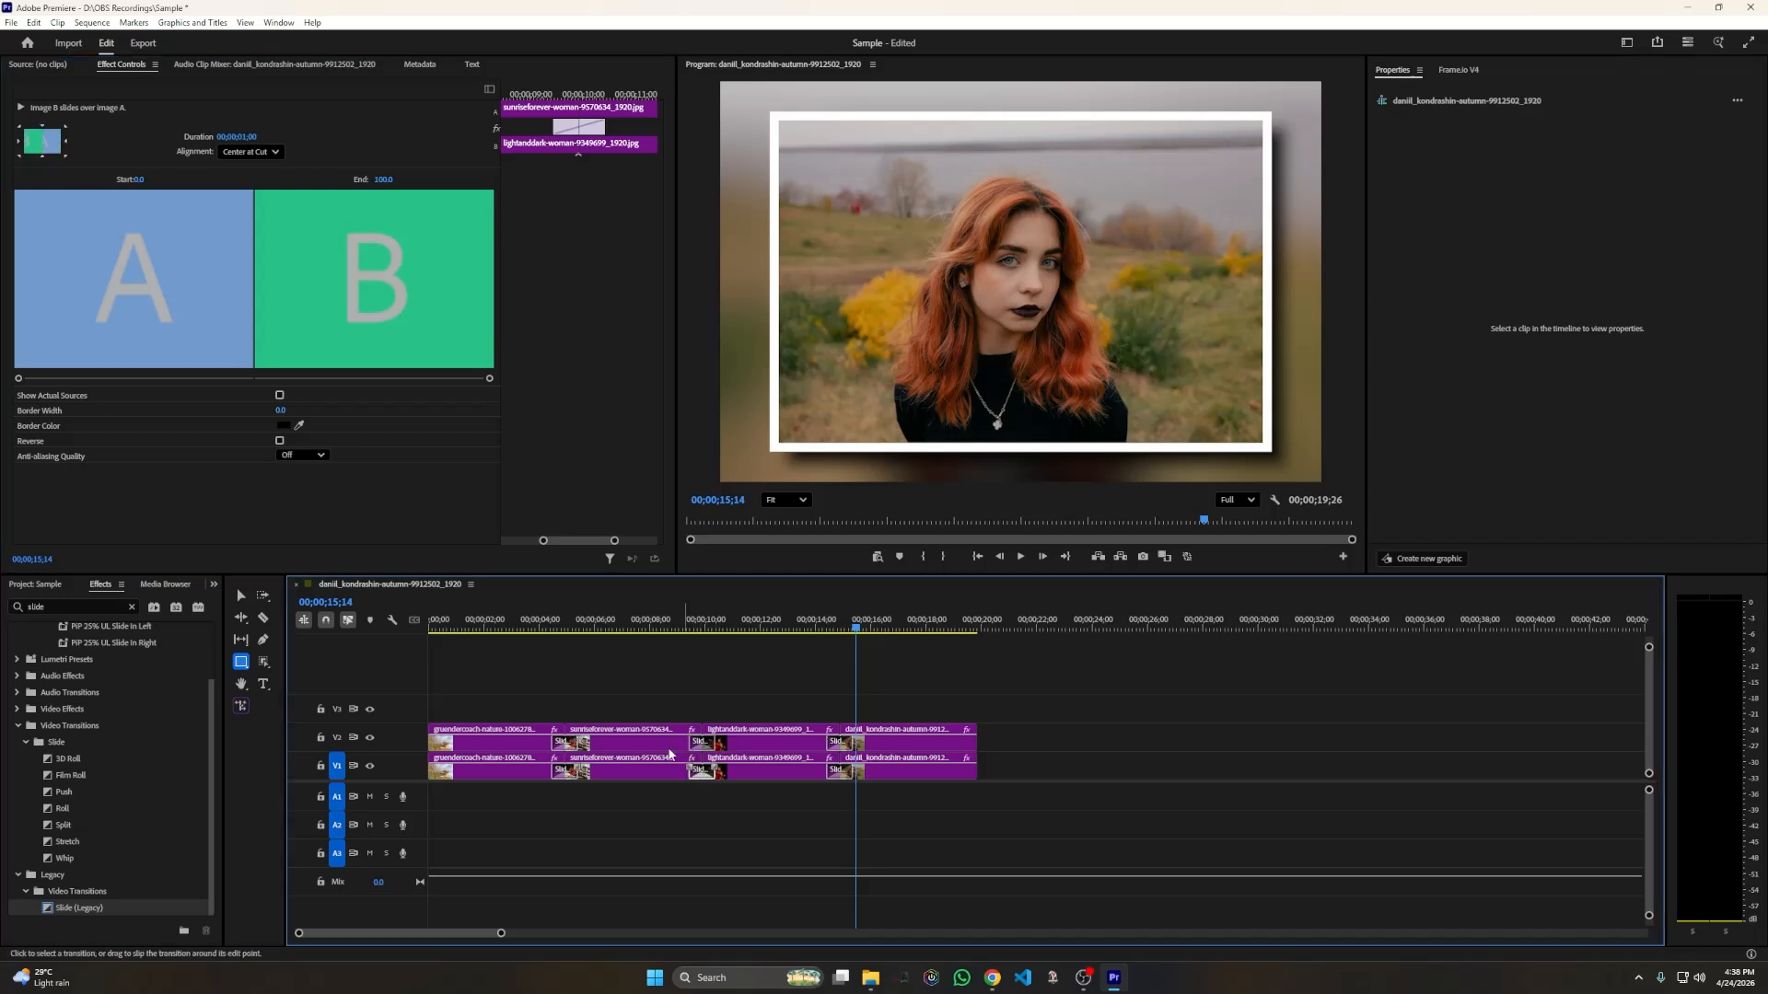
pyautogui.click(52, 162)
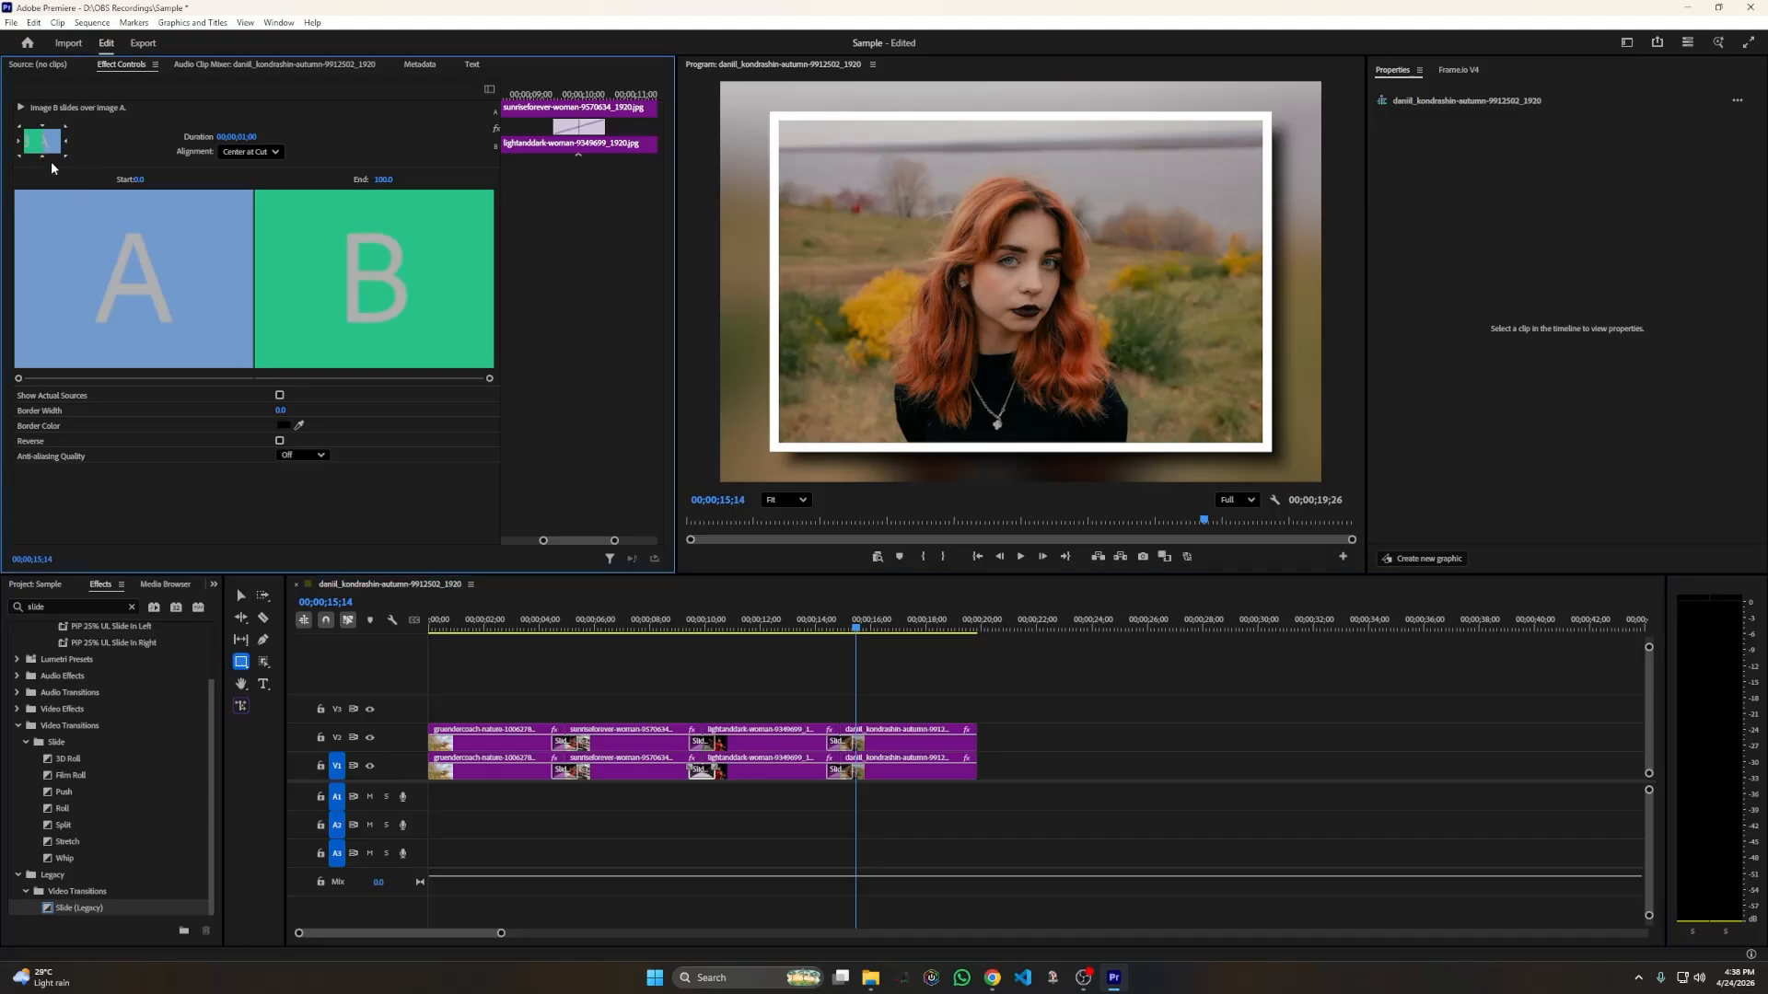
pyautogui.click(552, 645)
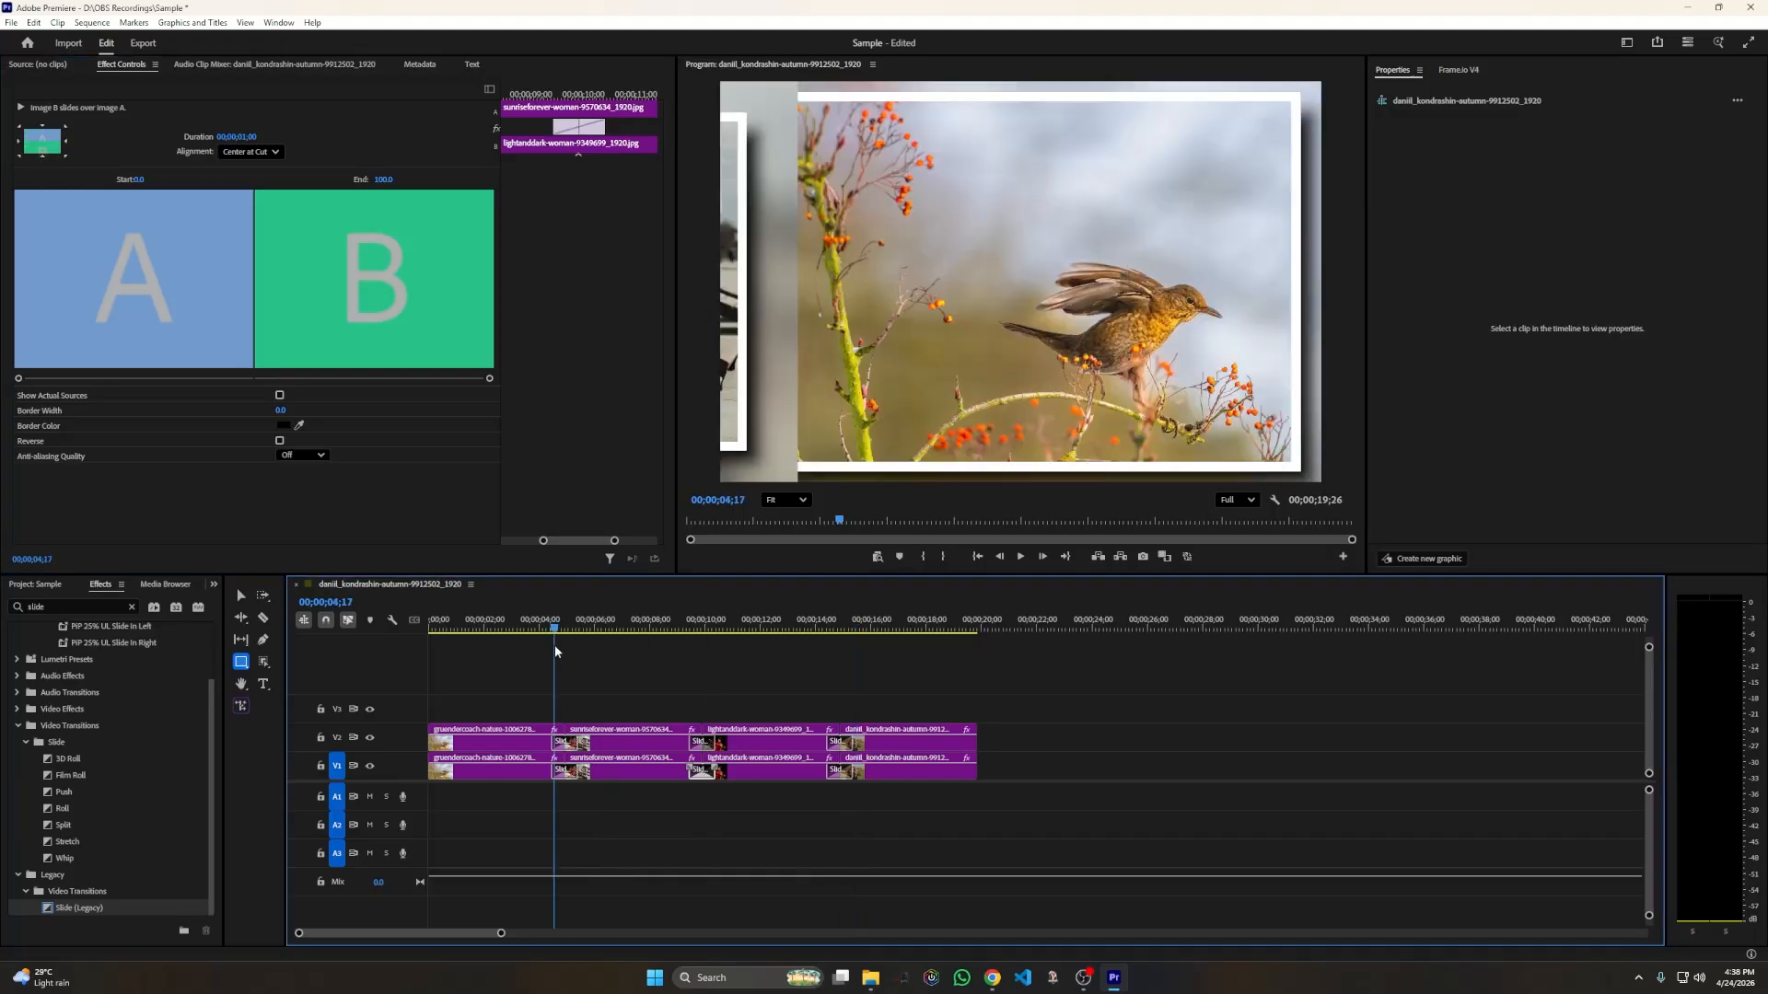
pyautogui.moveTo(558, 656); pyautogui.dragTo(876, 686)
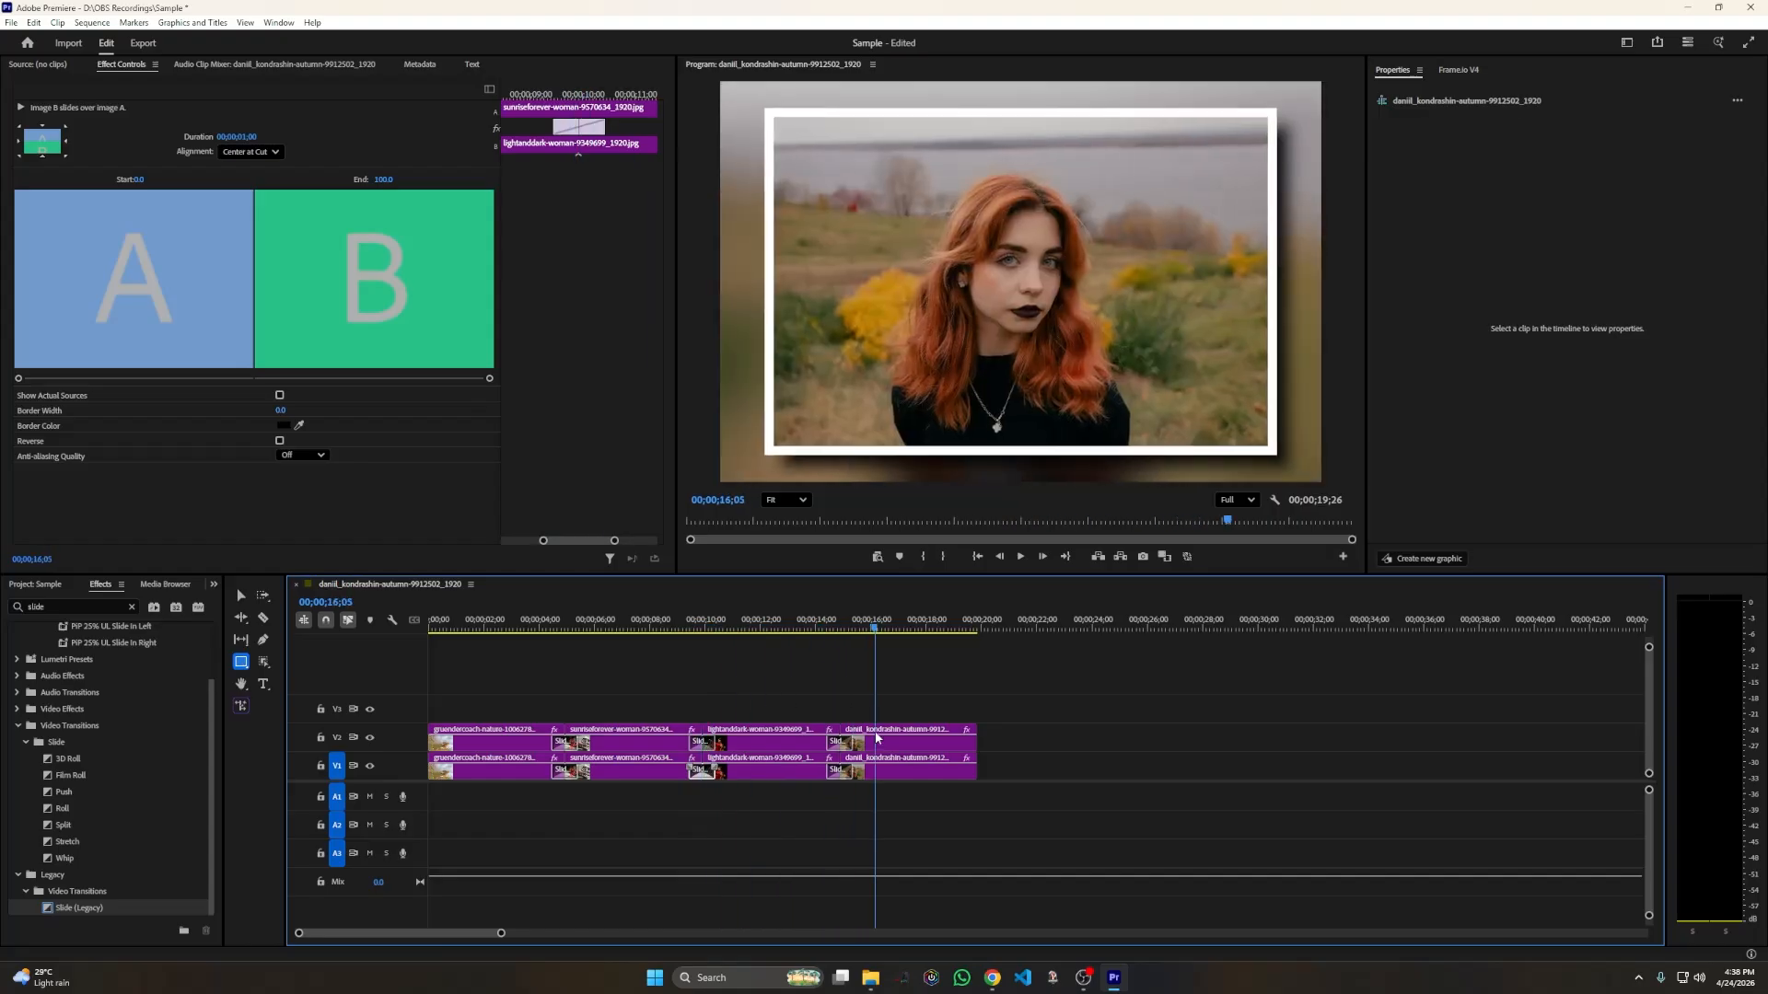